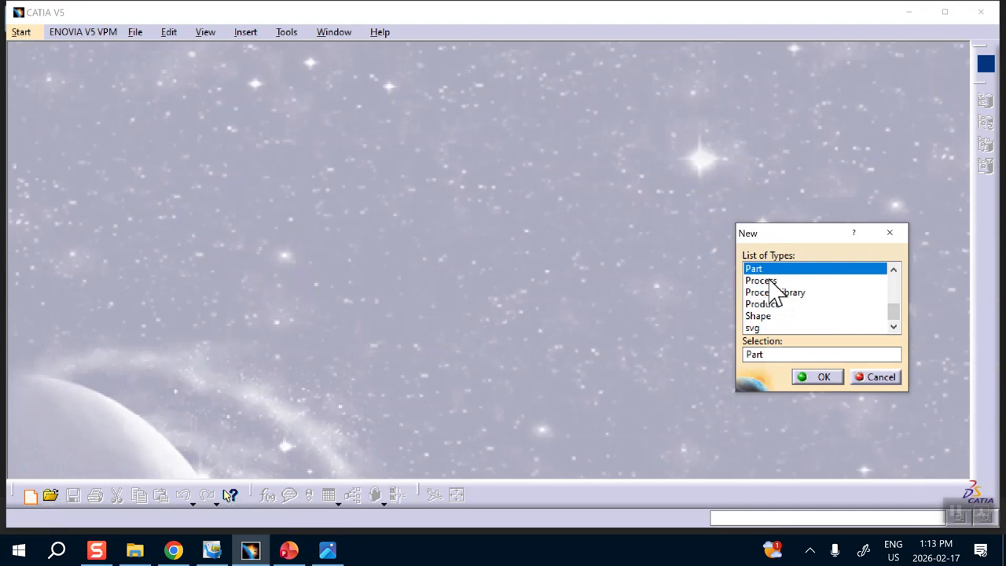
Step: Create a new Part document and switch to the Part Design workbench
click(818, 377)
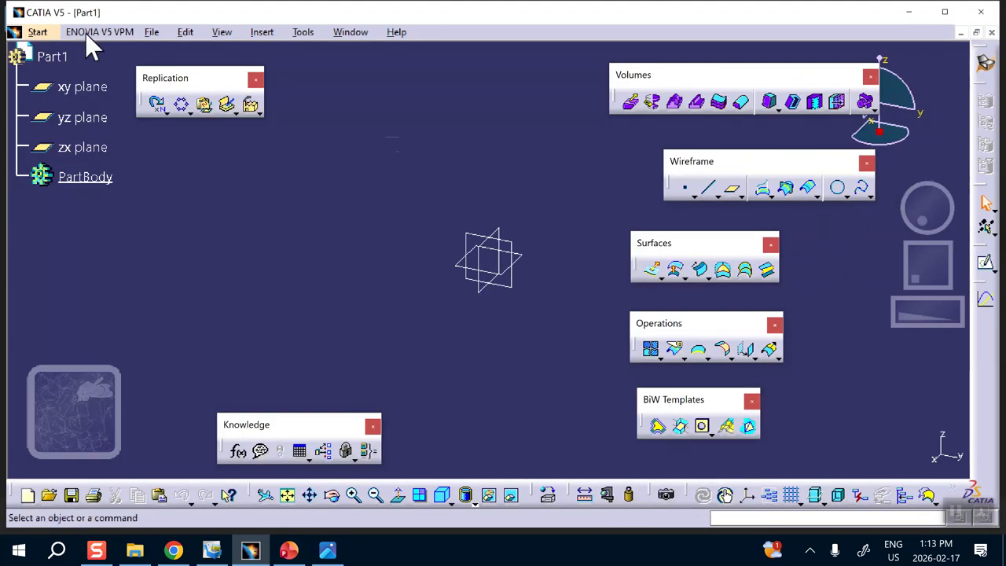
click(39, 33)
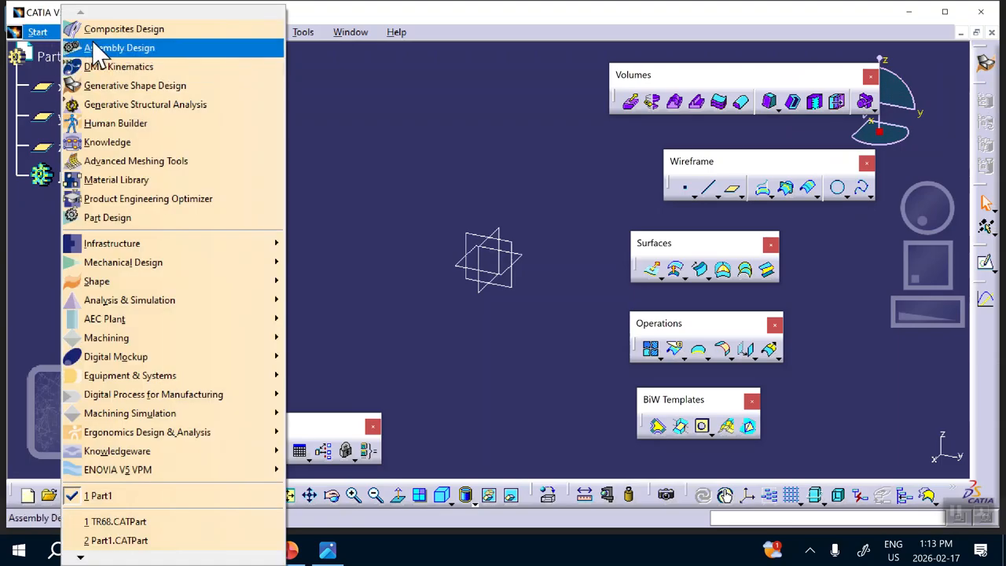
click(118, 218)
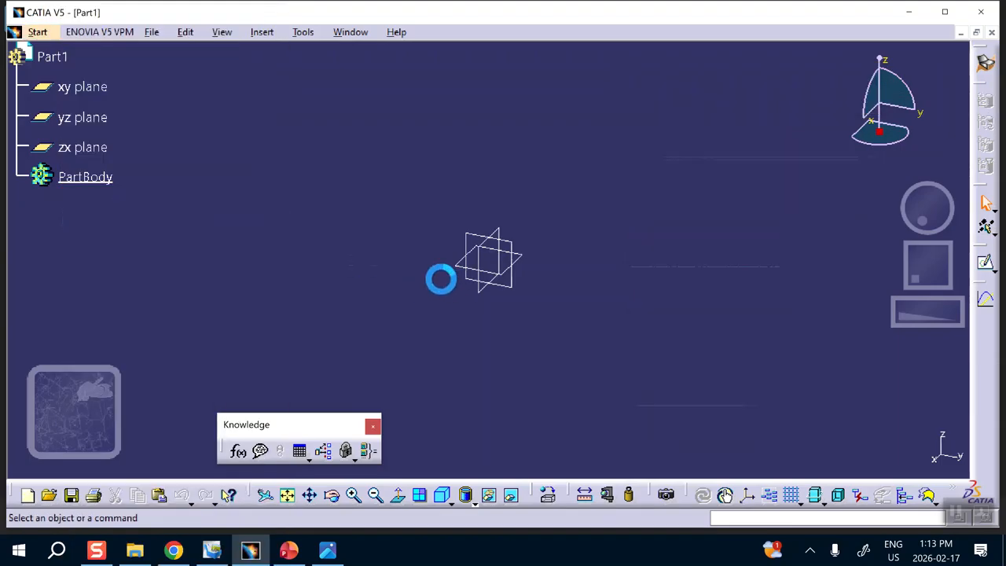
Step: Open a new sketch on the yz plane
middle_drag(382, 266, 360, 241)
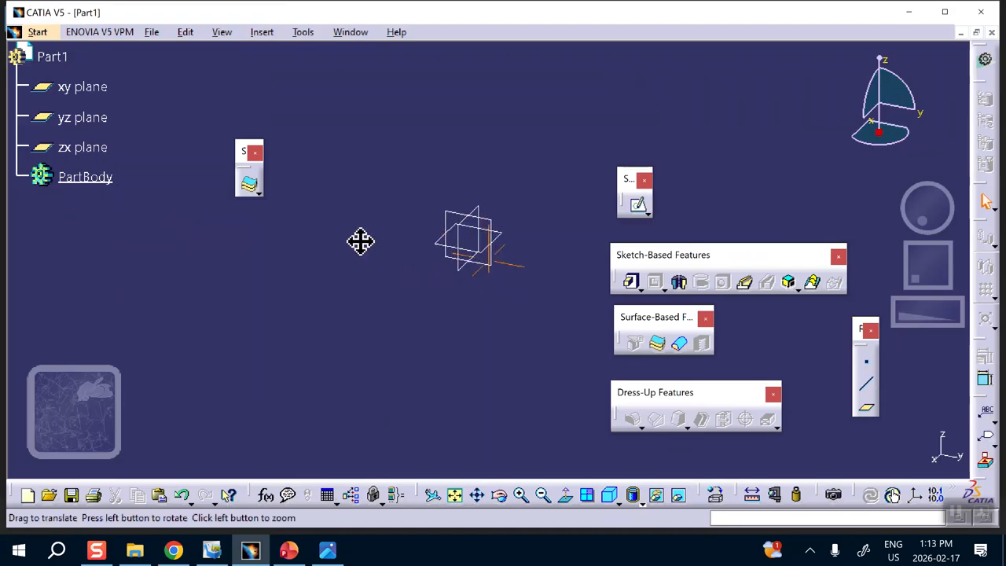
click(490, 227)
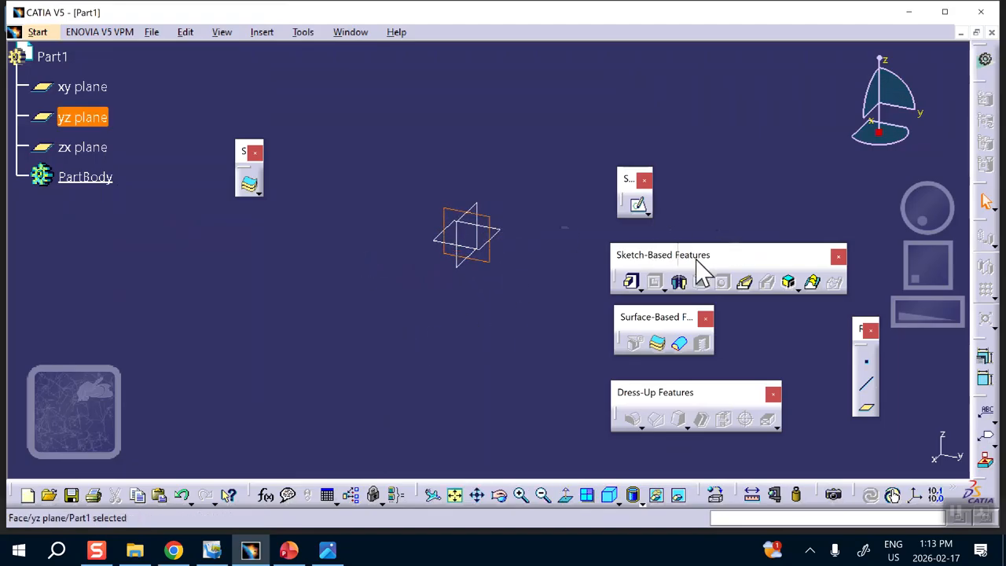
click(638, 206)
Step: Sketch a closed trapezoid with the Profile tool from the origin, with a horizontal top about 6.7 in and base about 12.5 in long
middle_drag(603, 237, 481, 366)
click(902, 202)
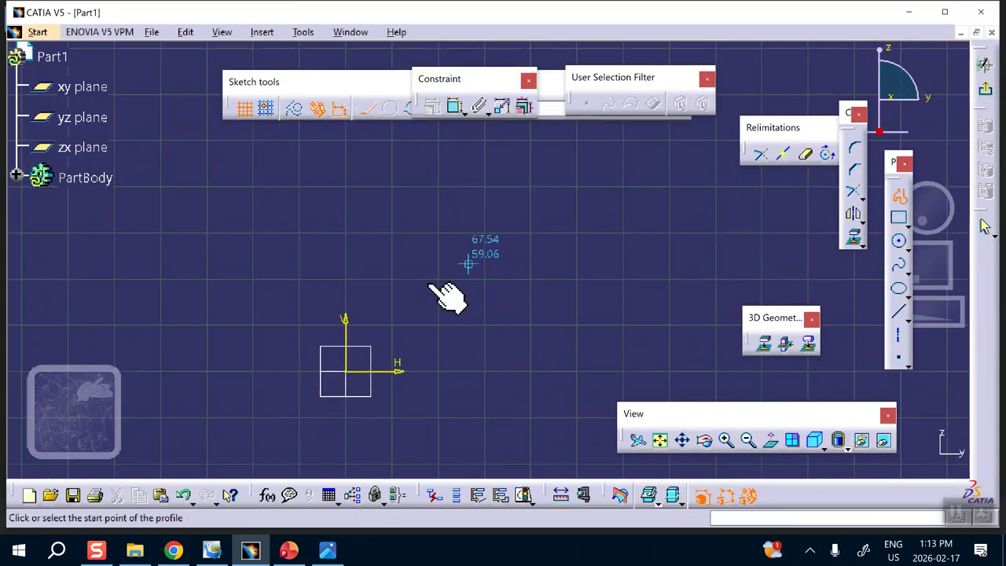
click(346, 371)
click(433, 227)
click(744, 228)
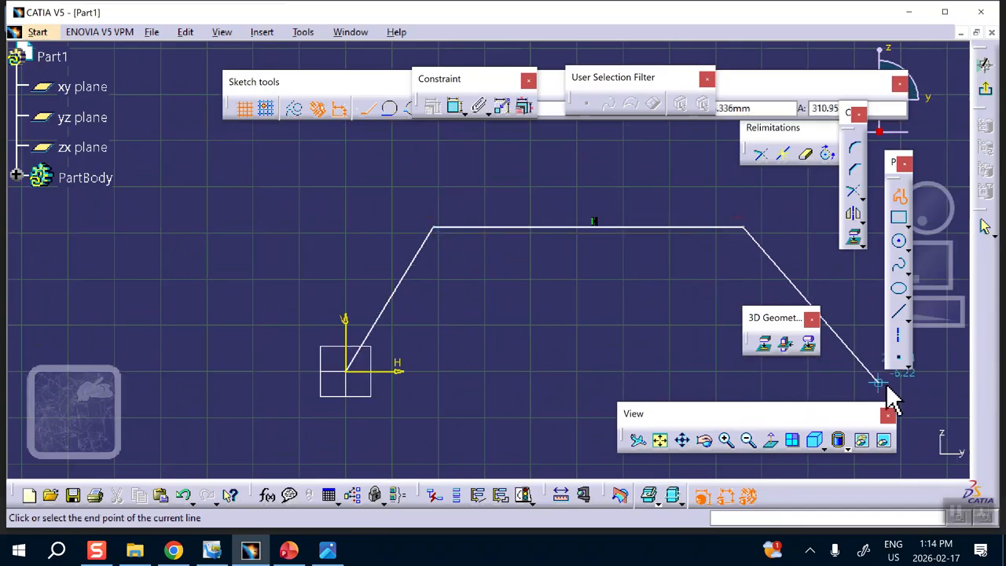
click(927, 370)
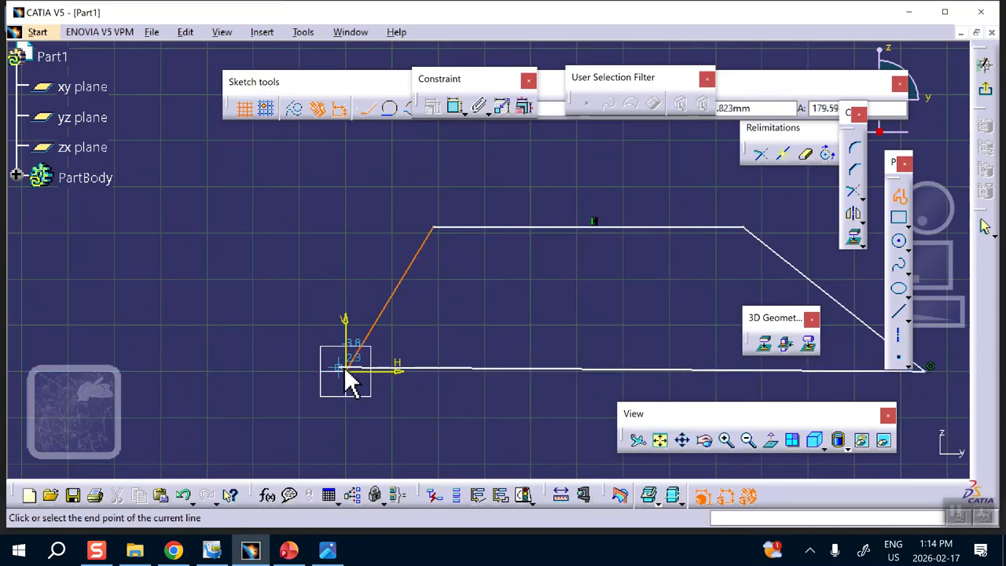
click(346, 371)
mouse_move(533, 304)
middle_down()
mouse_move(359, 267)
mouse_move(379, 325)
mouse_move(424, 372)
middle_up()
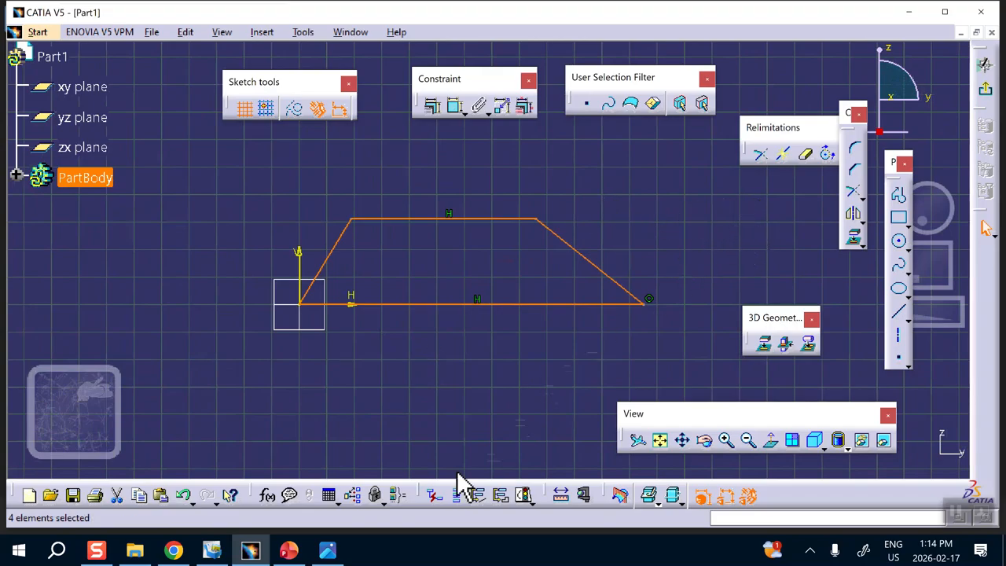
Step: Check the required units in the activity 3.jpg reference image and set the length unit to Inch (in)
click(329, 552)
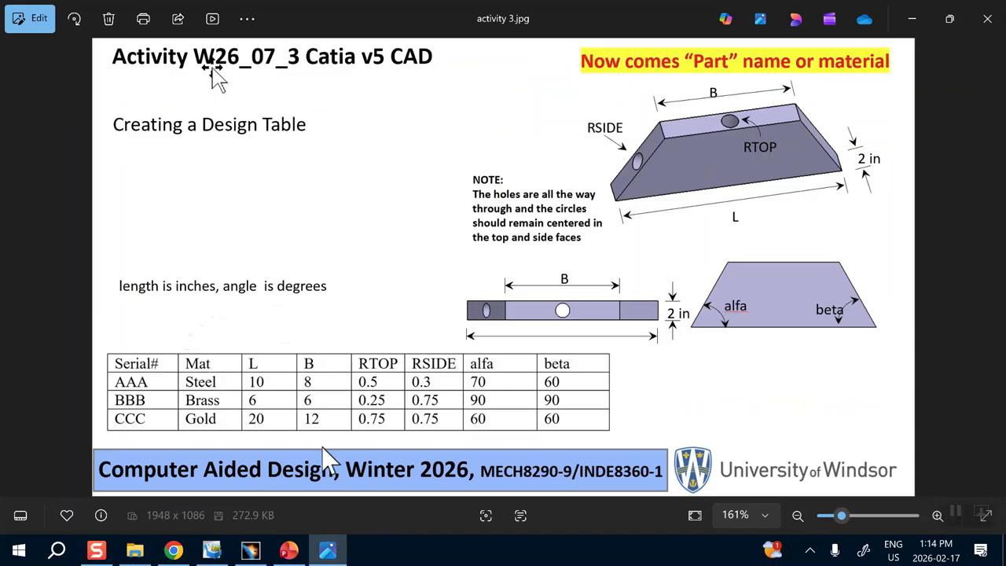
click(328, 552)
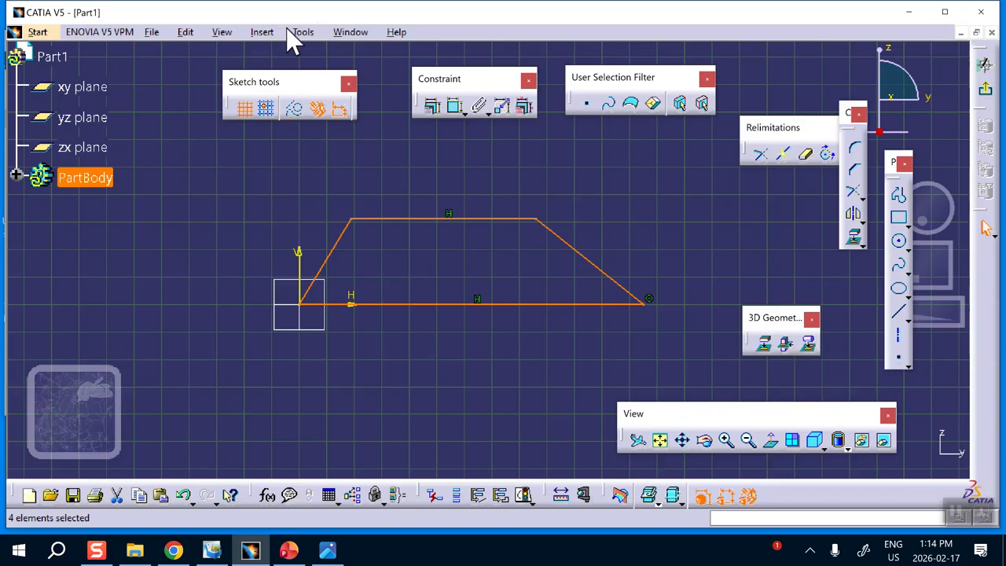
click(303, 31)
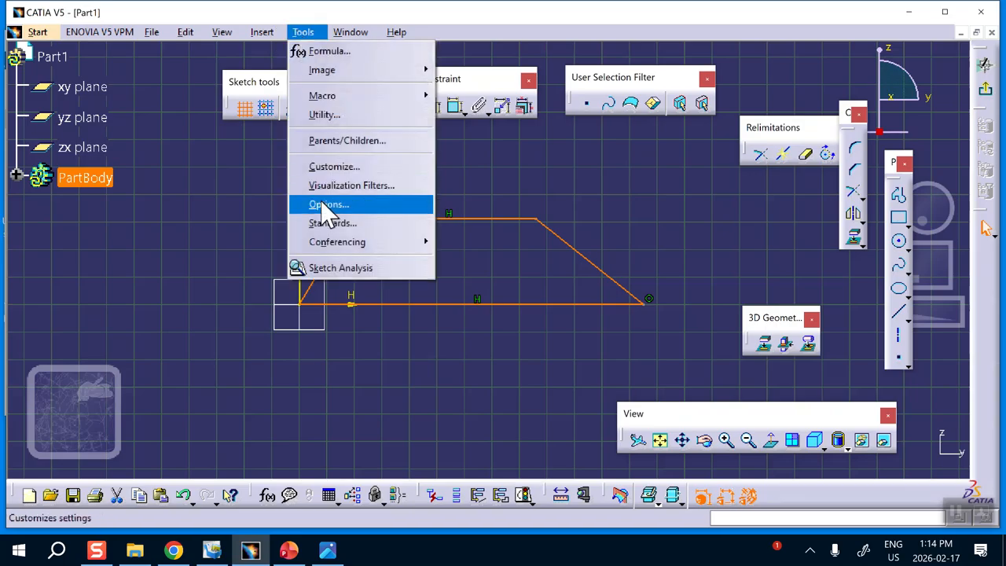
click(322, 202)
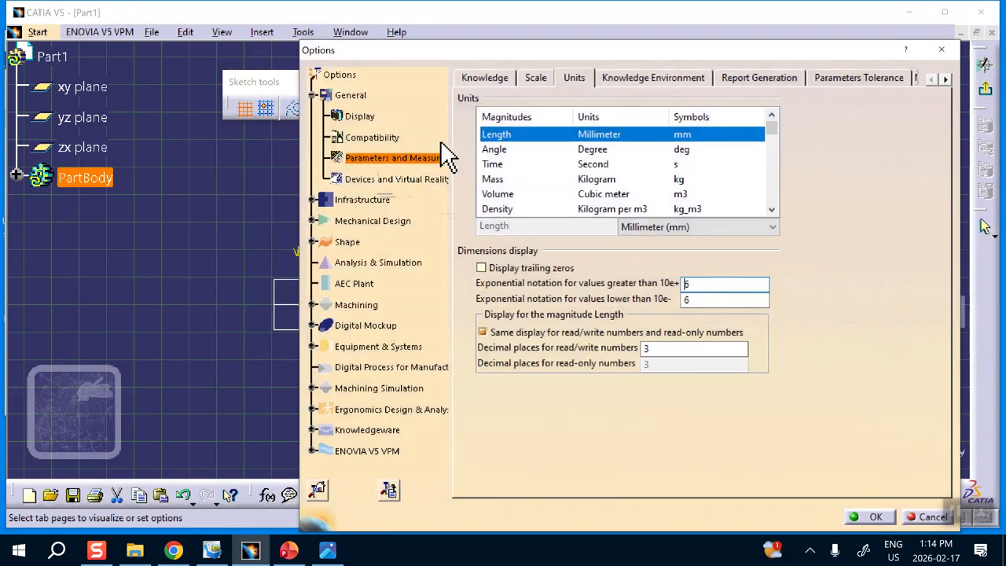
click(694, 225)
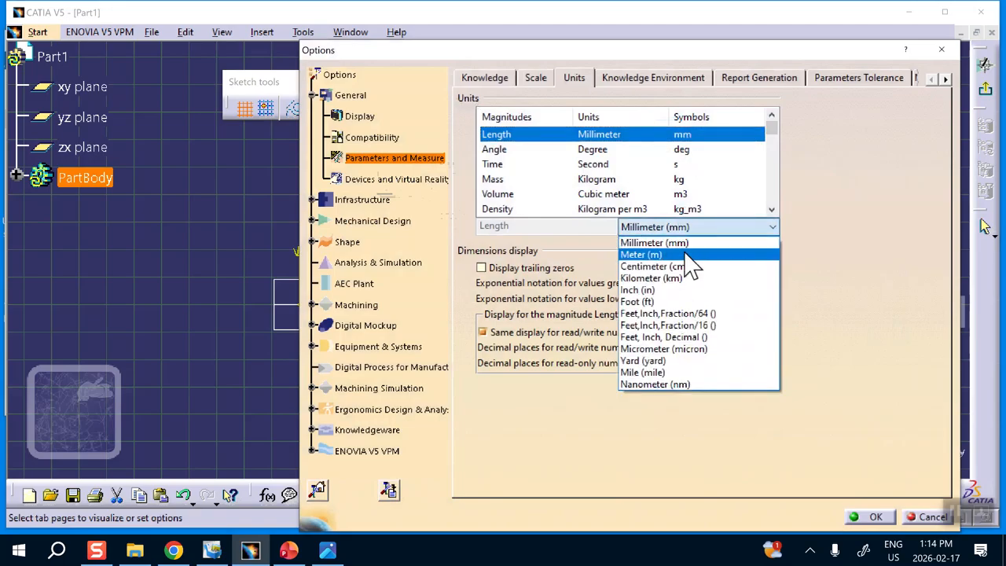
click(670, 289)
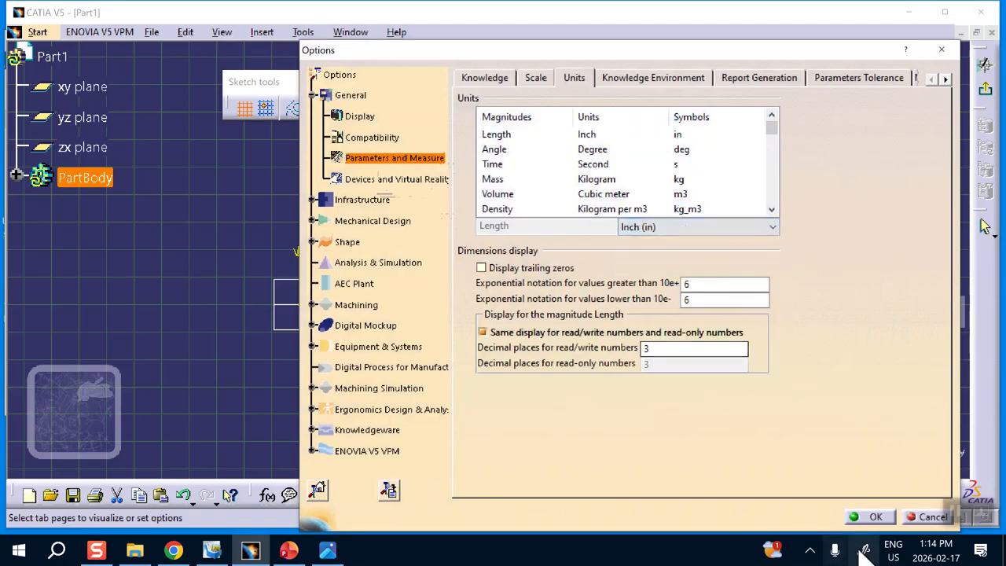
click(876, 516)
click(557, 371)
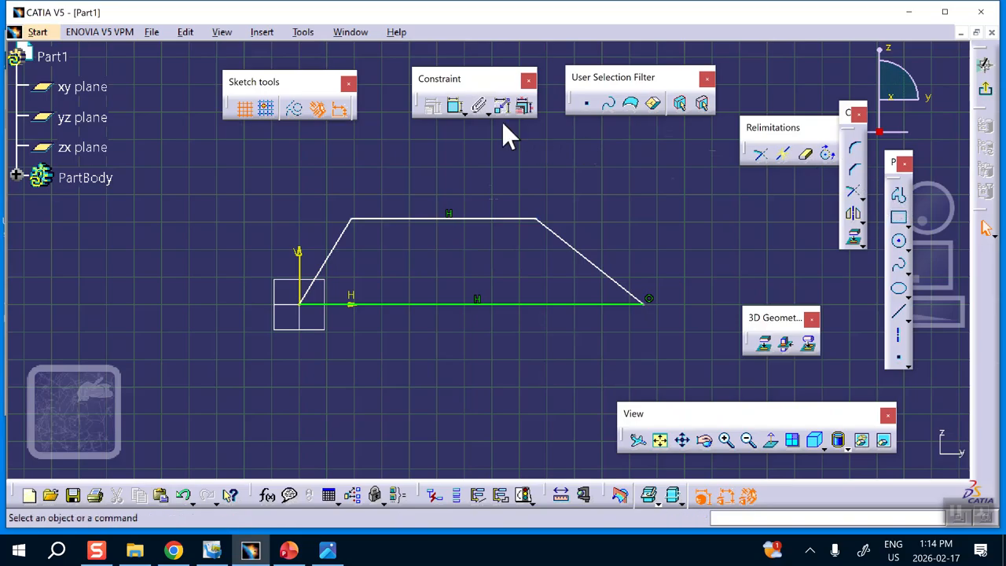
Step: Dimension the trapezoid's top edge and set its length to 8 in, the B value for AAA in the reference table
click(456, 108)
click(468, 217)
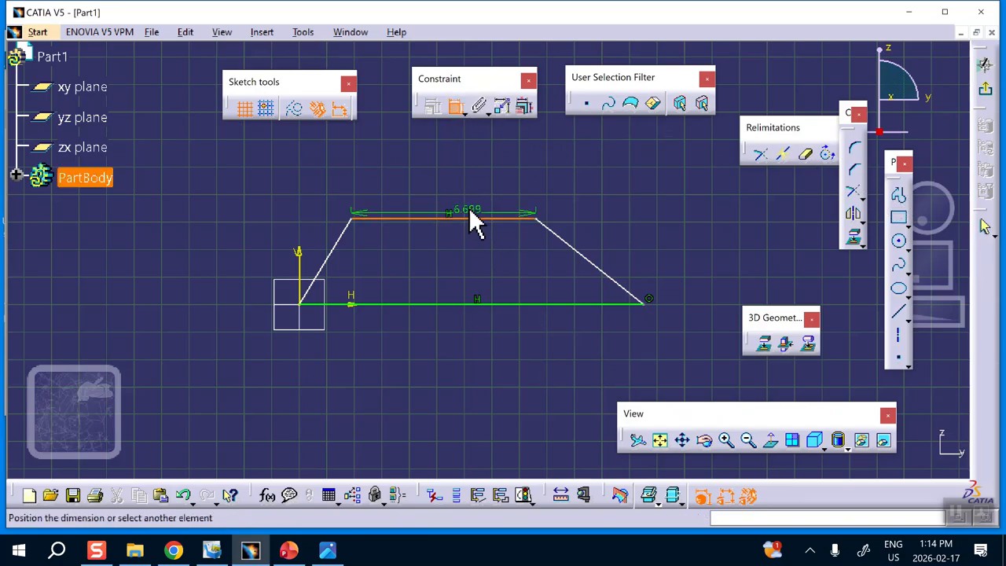
click(461, 187)
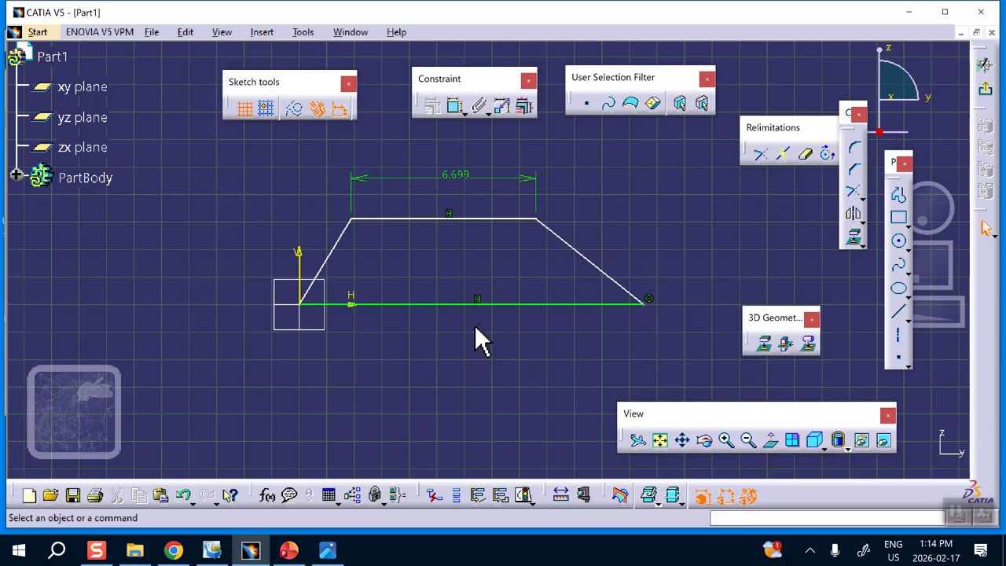
click(327, 550)
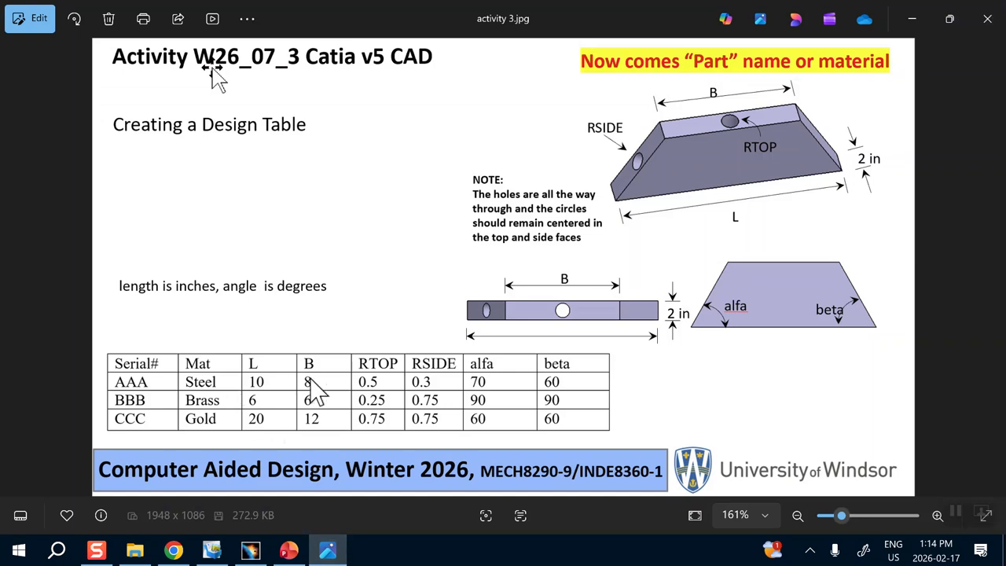
click(909, 18)
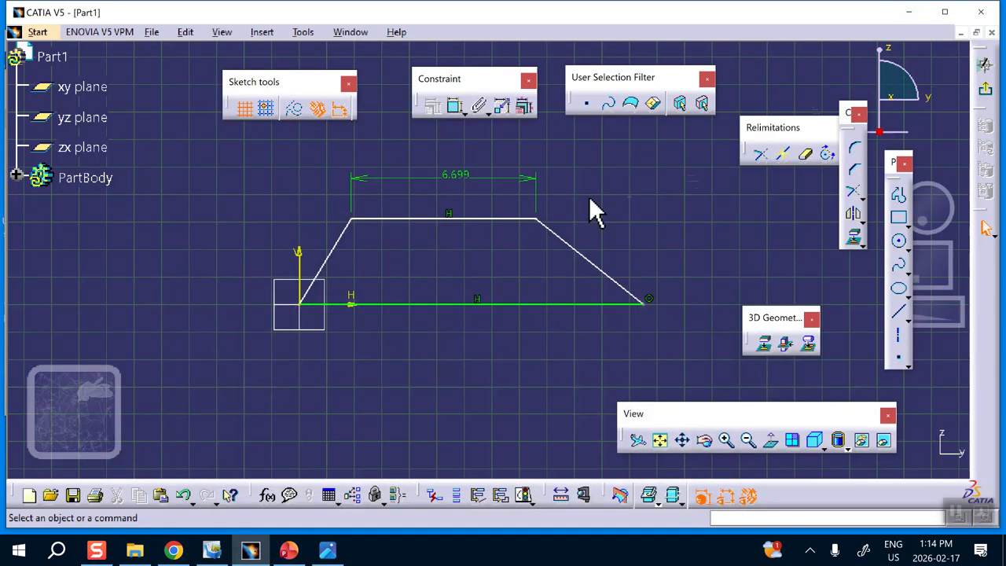
double_click(463, 173)
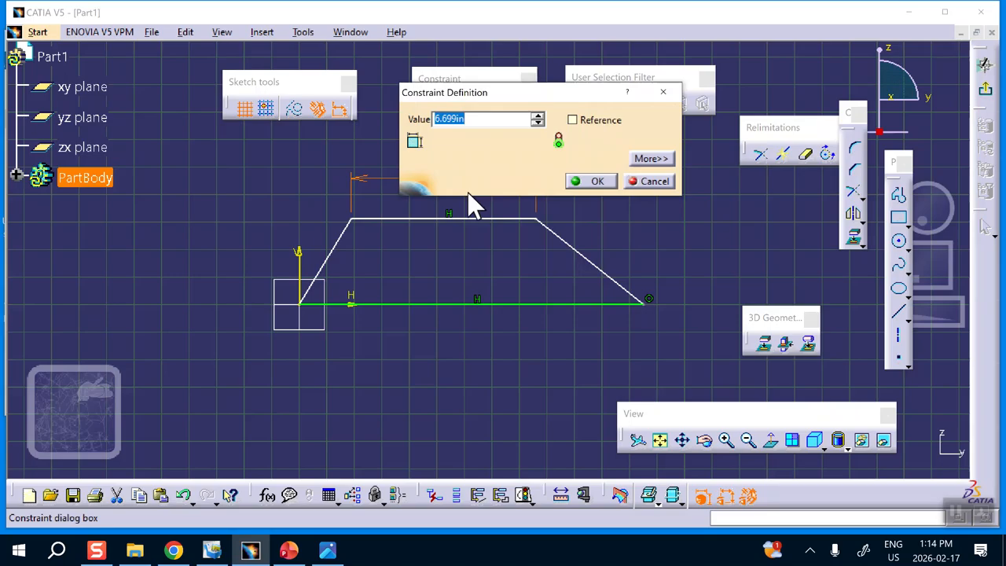
key(Return)
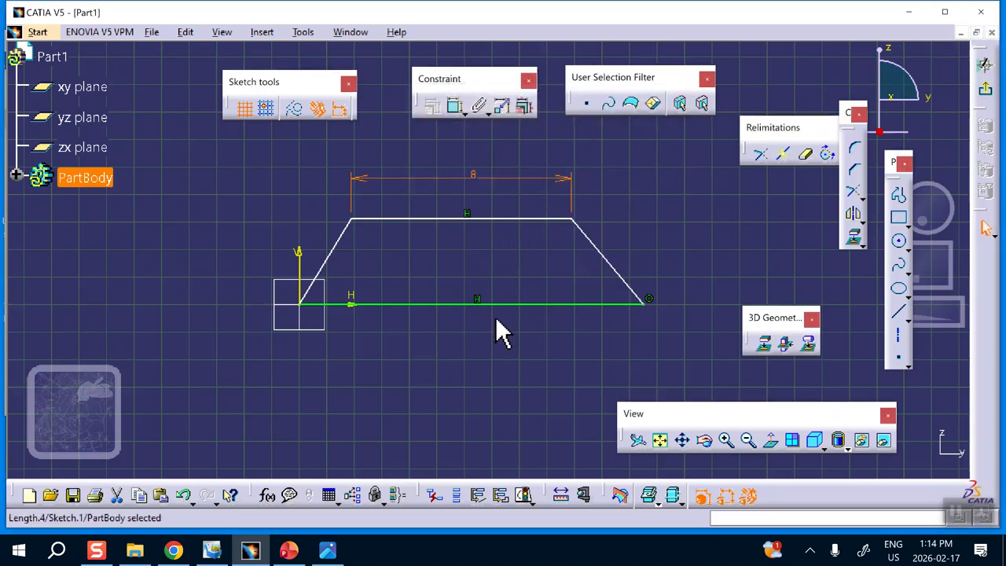
Step: Dimension the trapezoid's base and set its length to 10 in
click(506, 304)
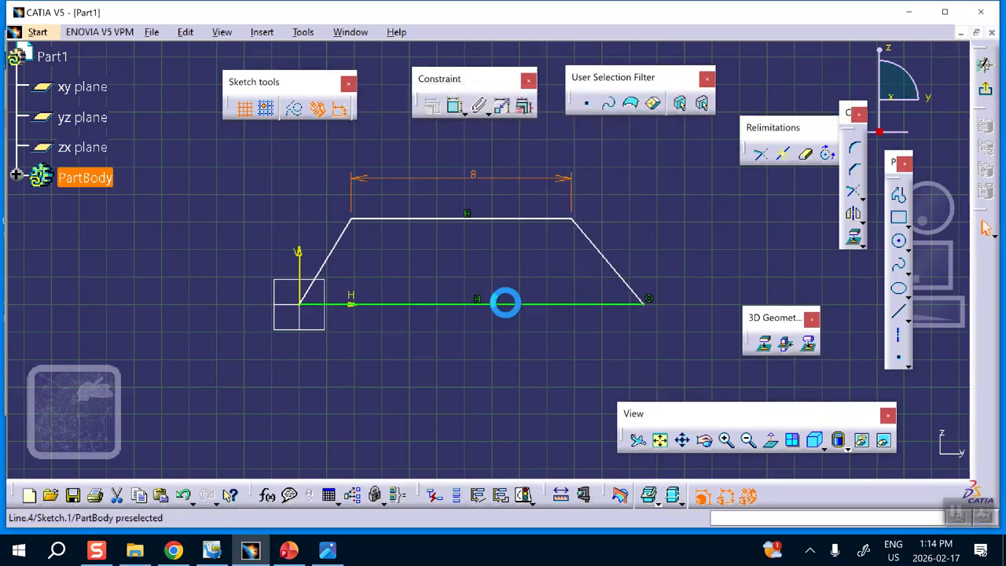
click(455, 106)
click(448, 341)
double_click(449, 344)
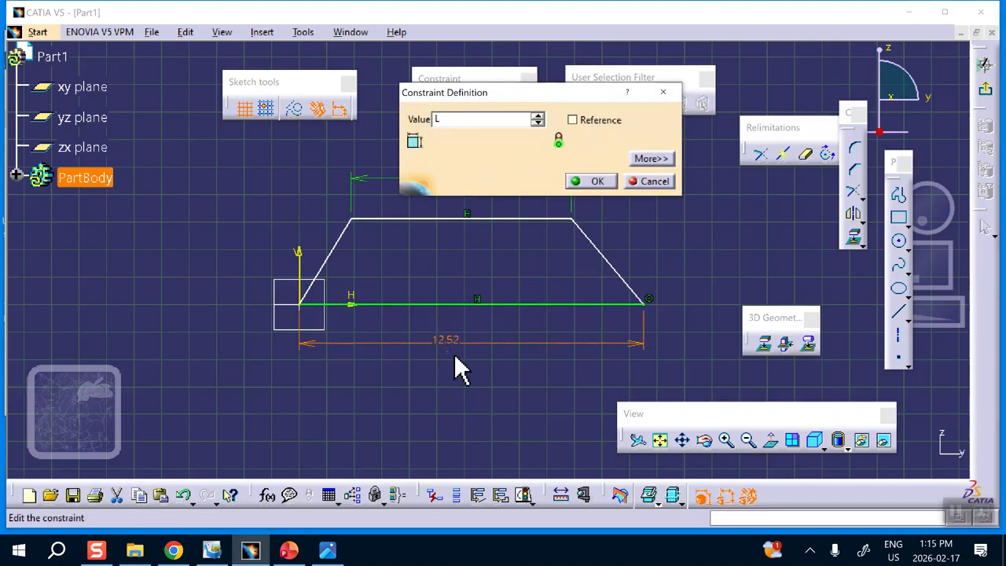
key(Return)
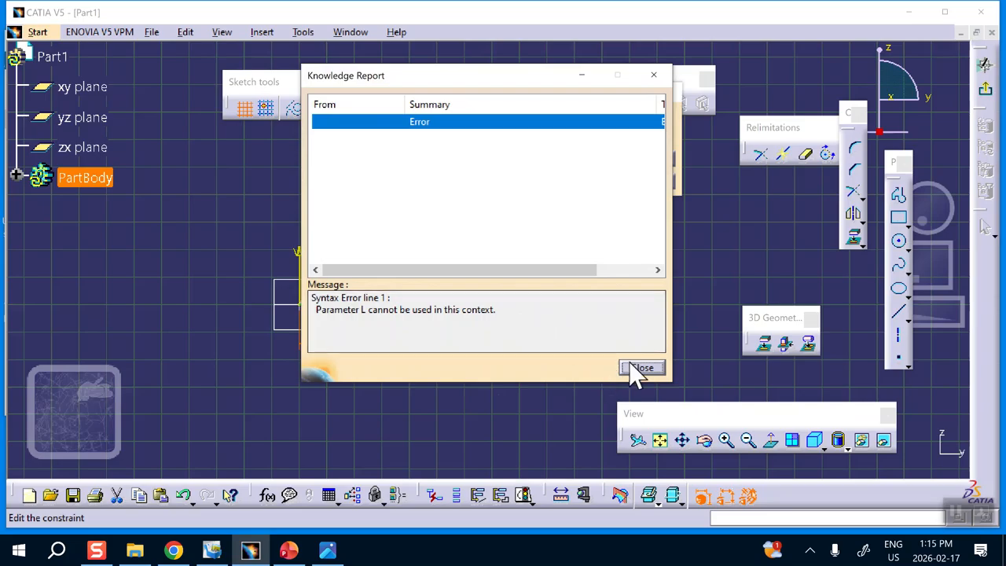
click(638, 367)
drag(478, 117, 412, 118)
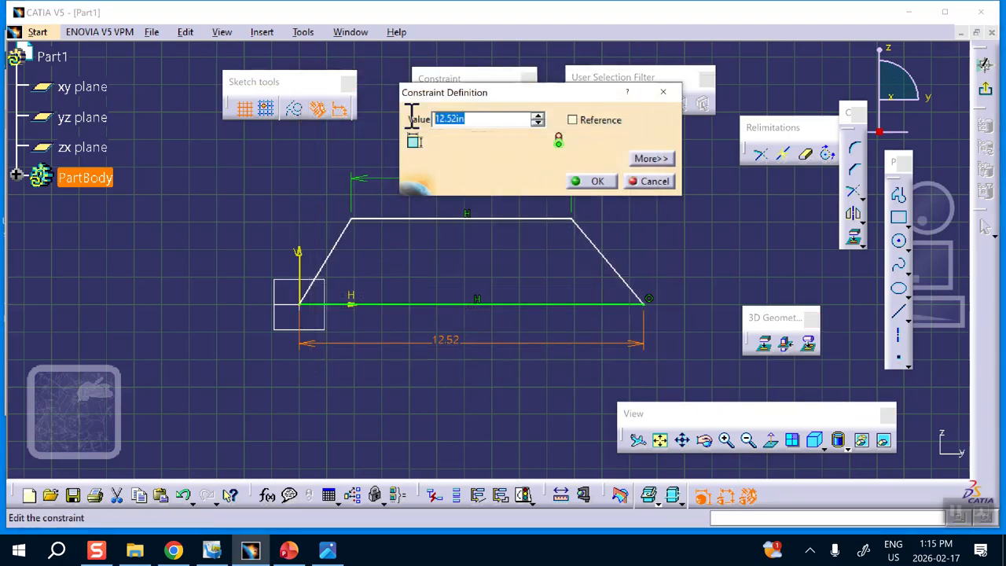
key(Return)
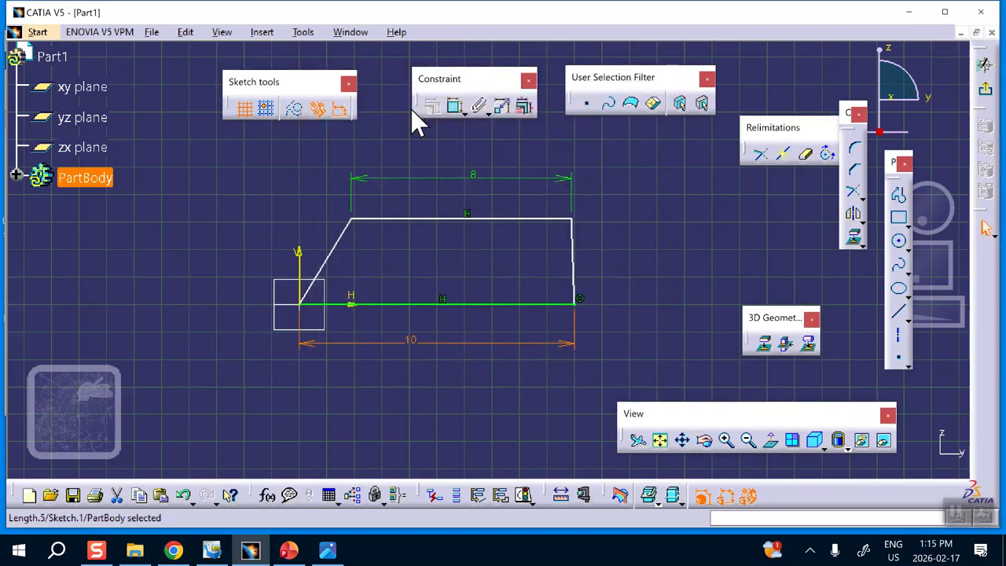
click(438, 384)
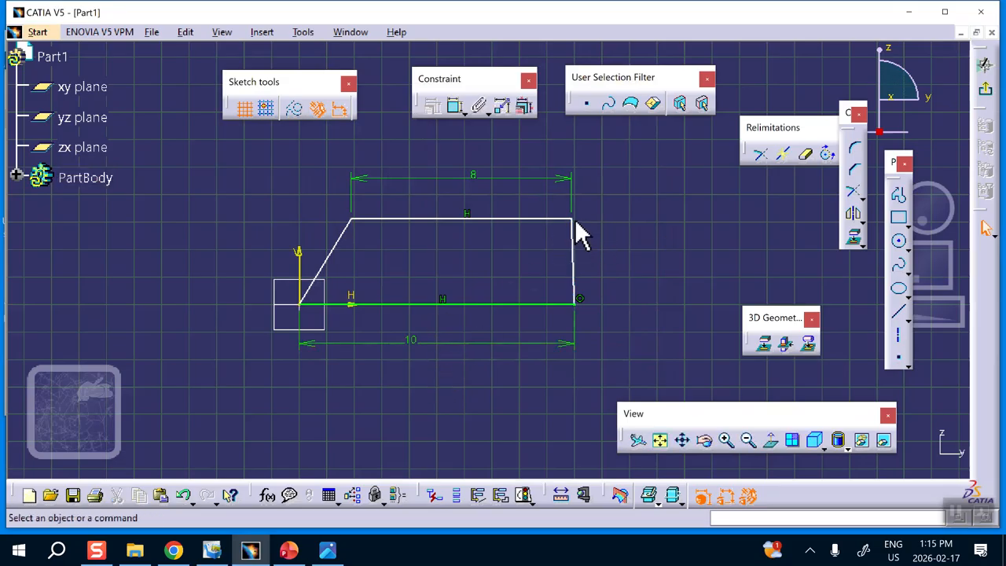
Step: Move the trapezoid's upper-right corner inward so both sides lean inward, and check the alfa and beta angles in the reference image
drag(573, 221, 553, 226)
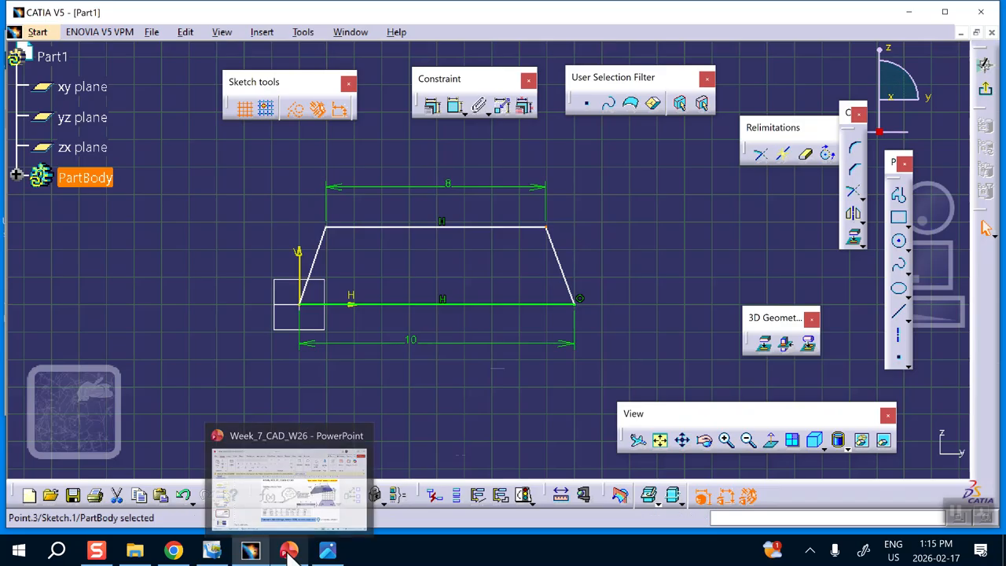
click(328, 550)
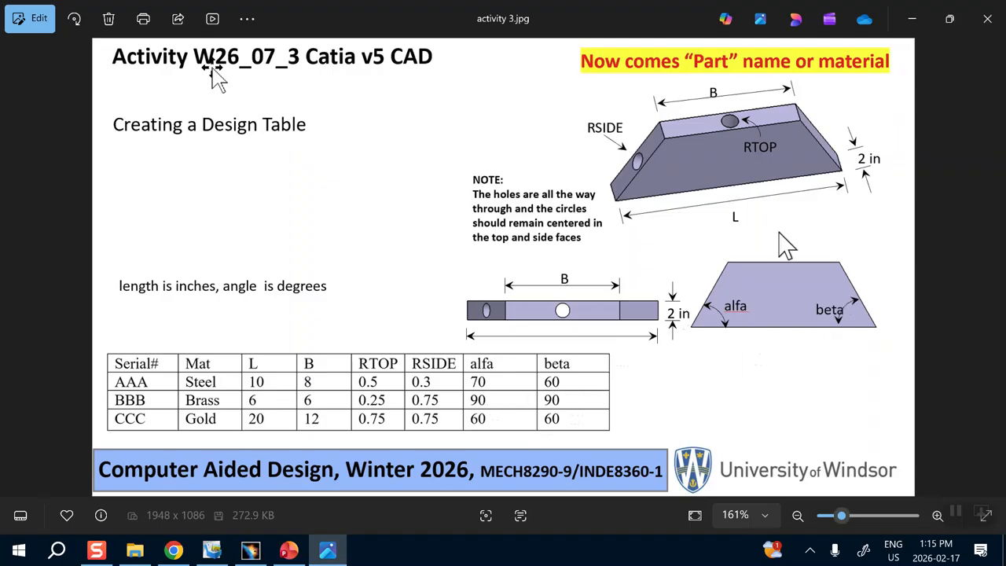
click(913, 15)
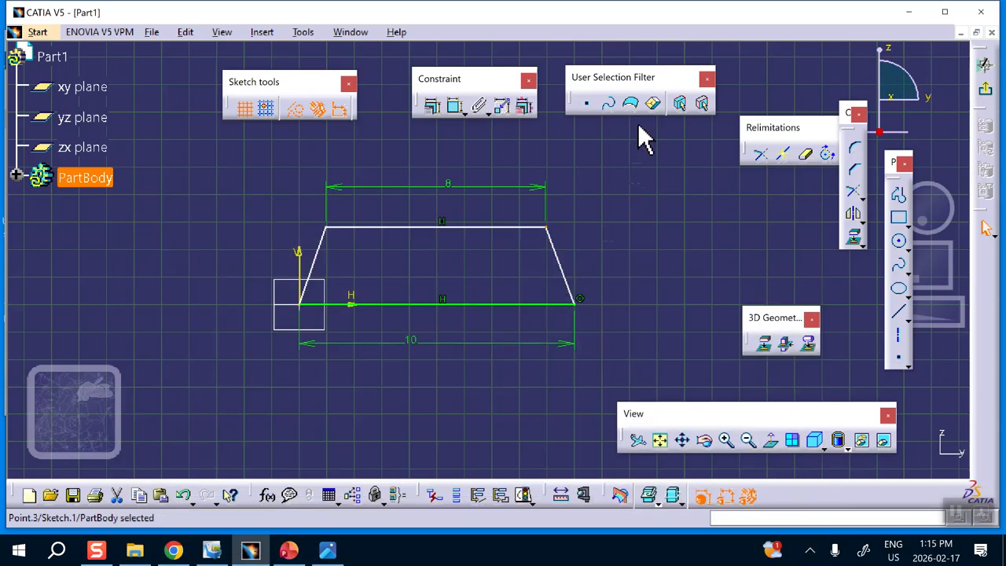
click(450, 107)
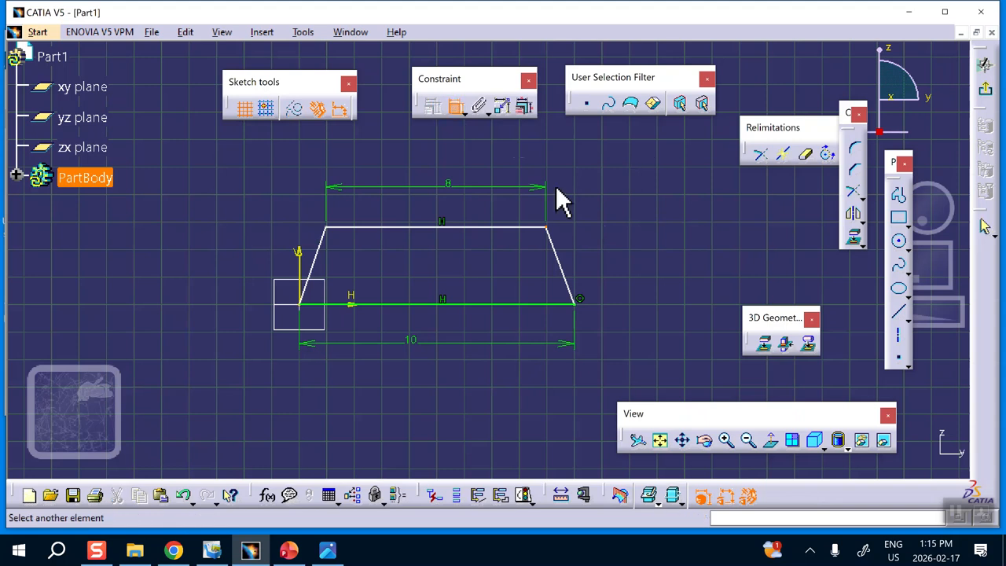
click(559, 304)
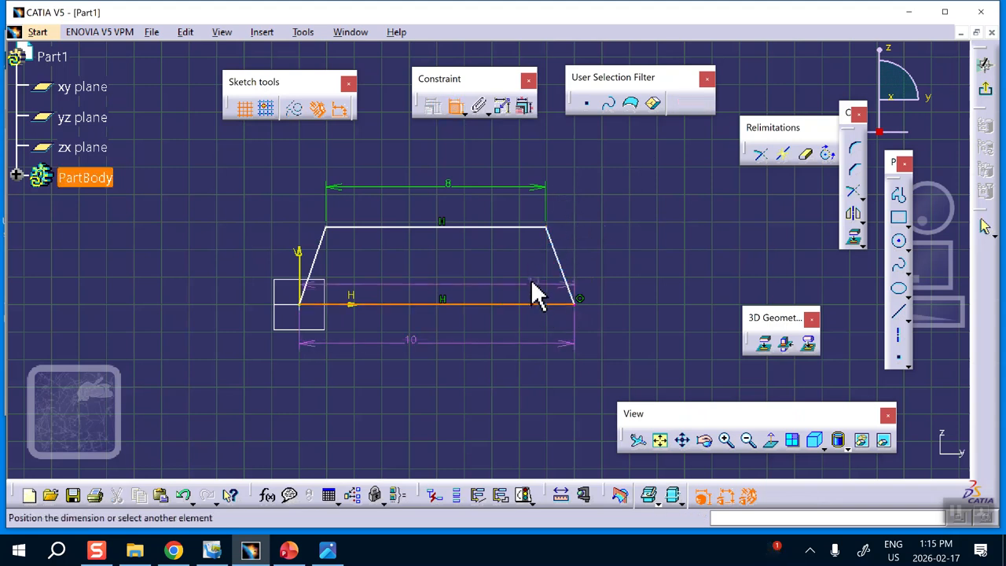
click(532, 280)
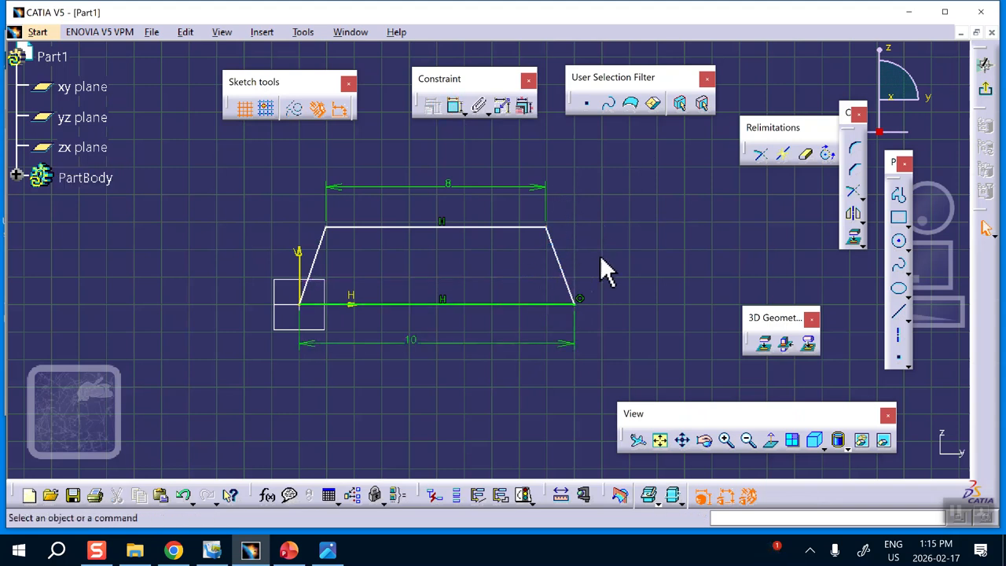
Step: Dimension the angle between the trapezoid's base and its right side, and set this beta angle to 60 degrees
click(457, 107)
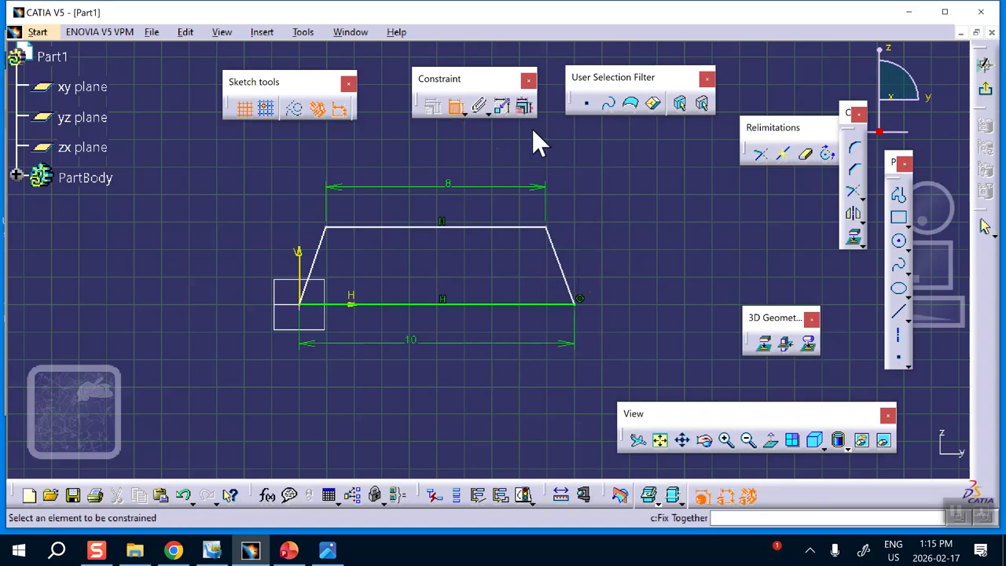
click(561, 256)
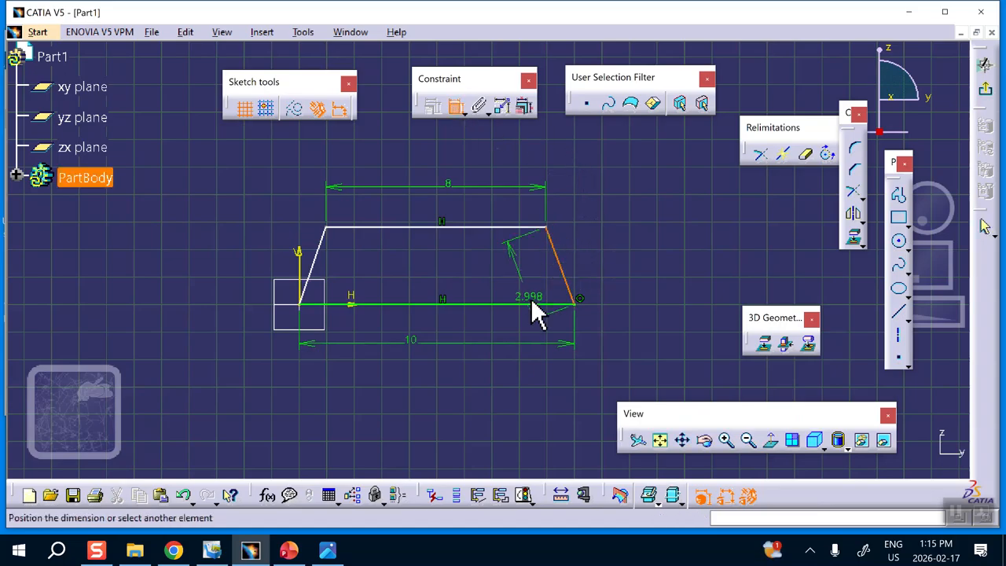
click(532, 305)
click(529, 274)
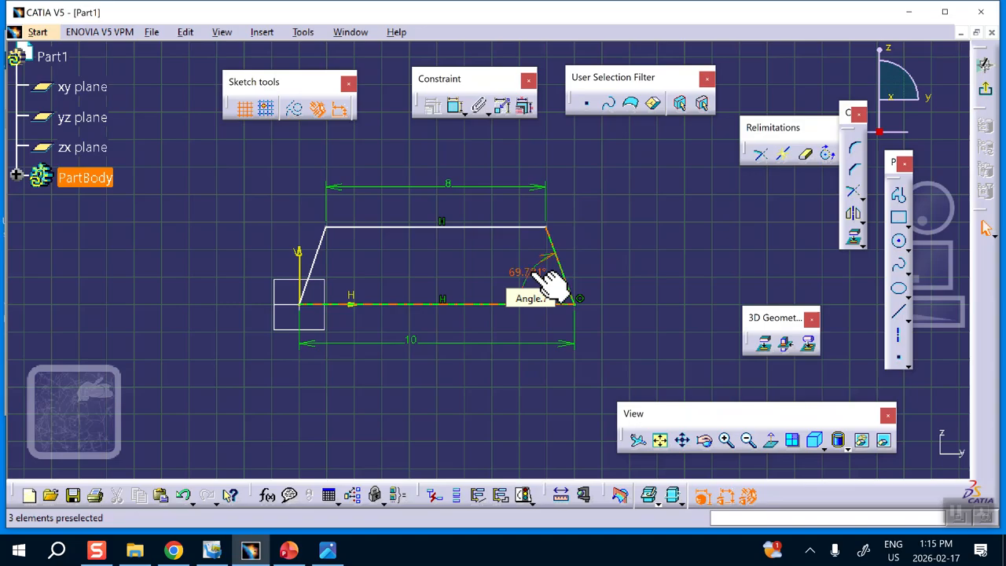
double_click(535, 272)
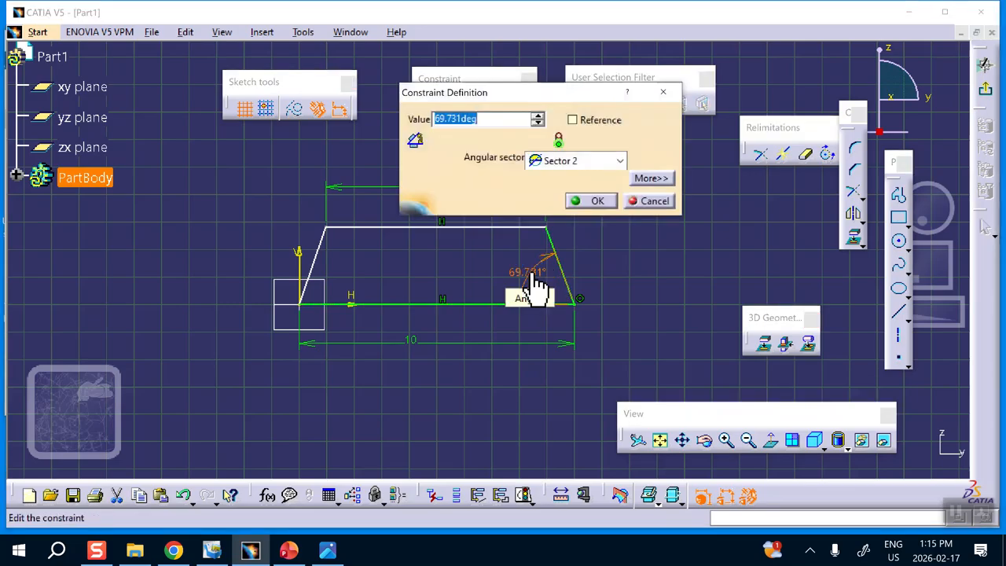
text(60)
key(Return)
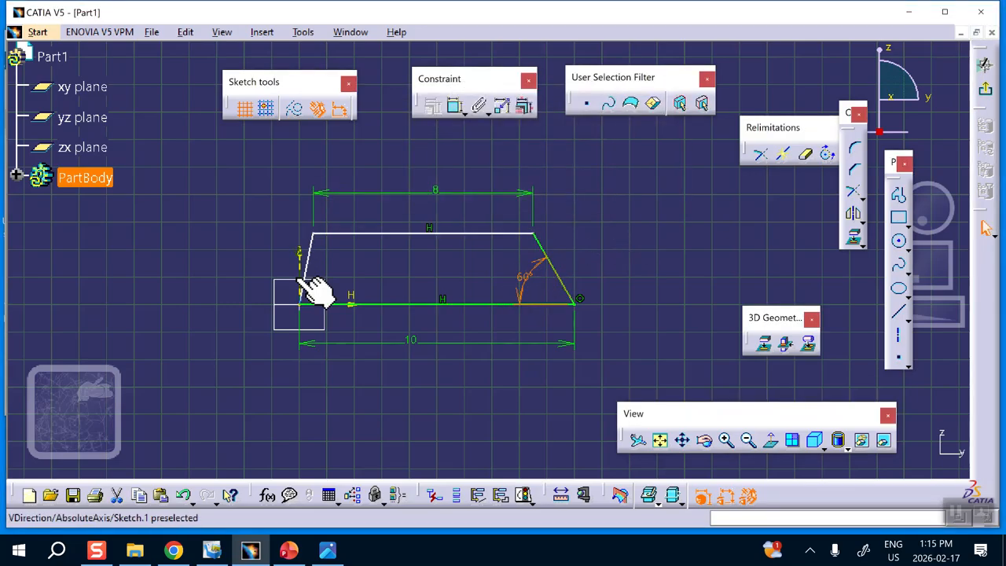
Step: Dimension the angle between the trapezoid's base and its left side, and set this alfa angle to 70 degrees
click(455, 107)
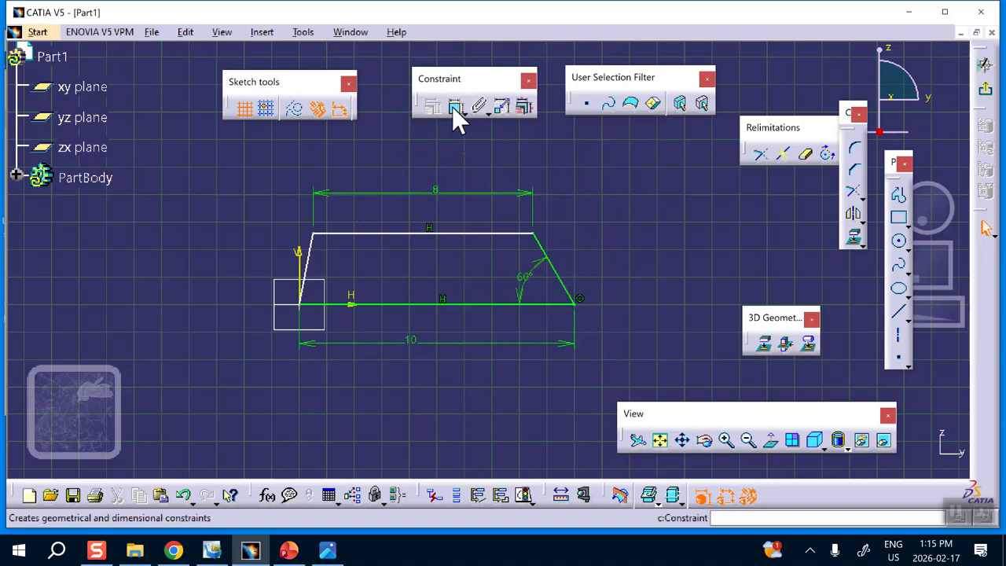
click(323, 255)
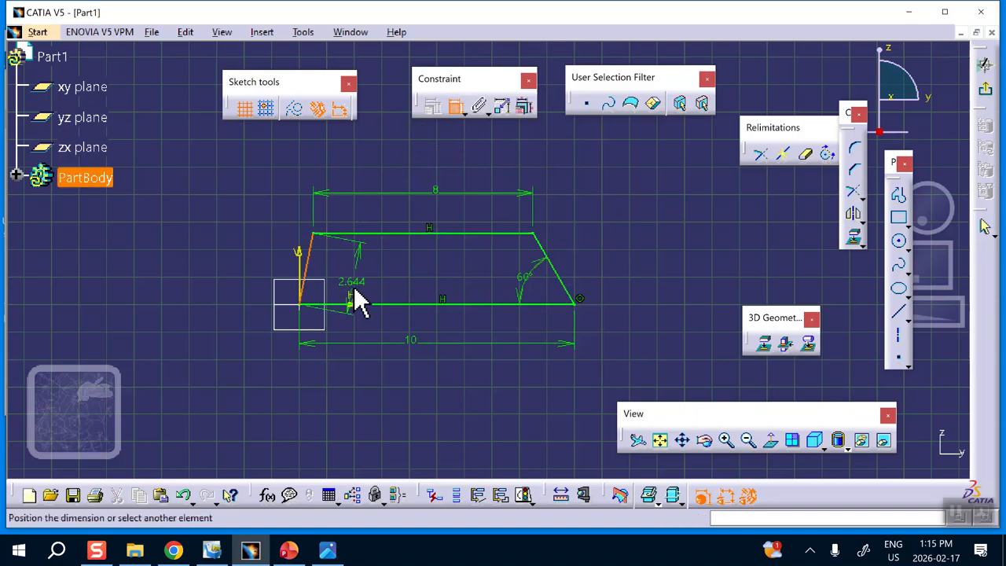
click(370, 304)
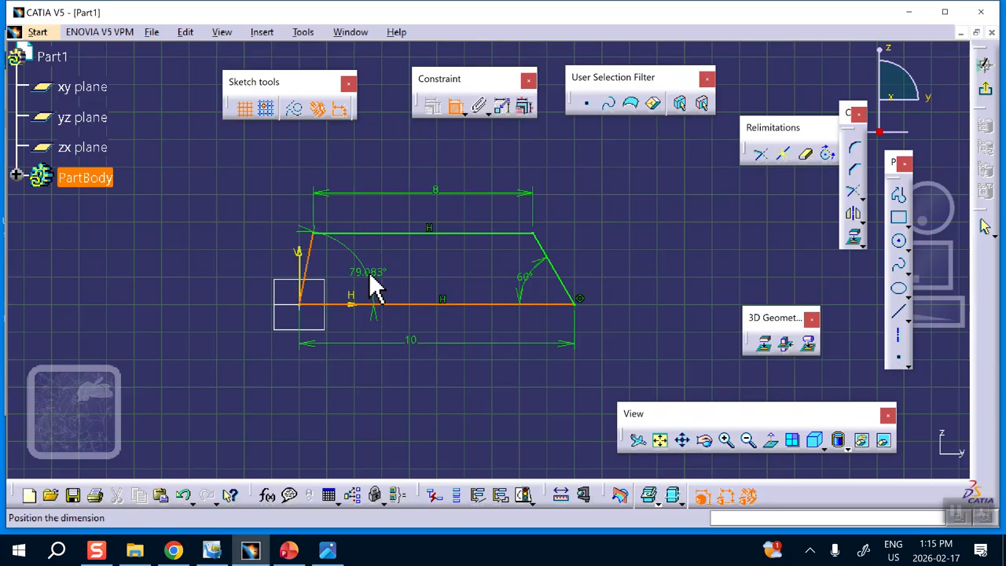
click(344, 284)
double_click(346, 277)
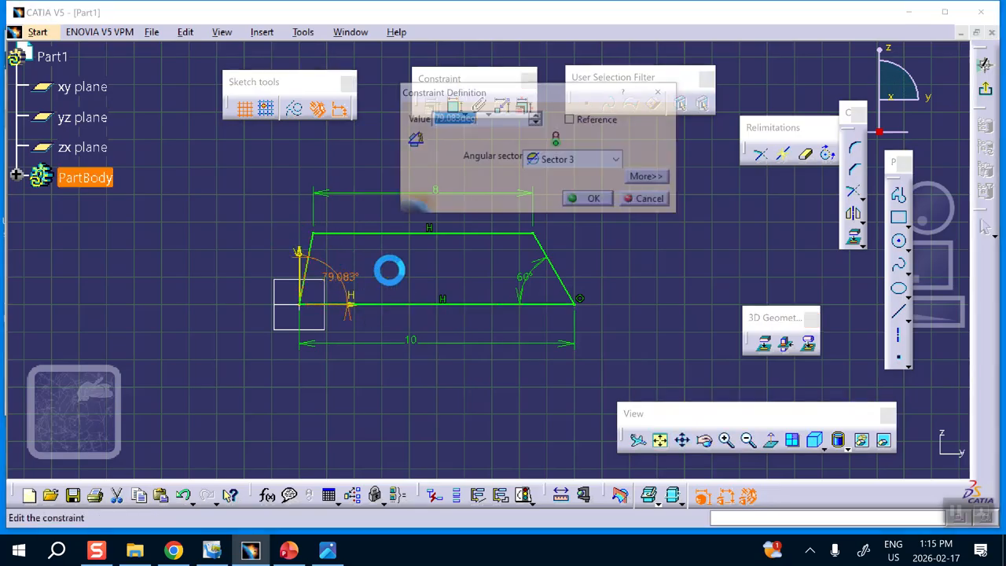
text(70)
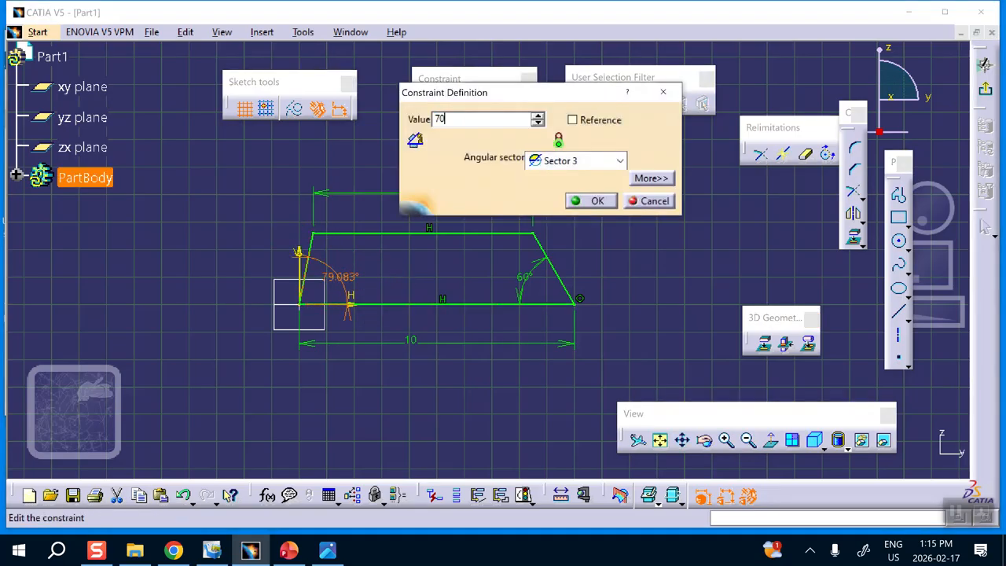
key(Return)
click(468, 402)
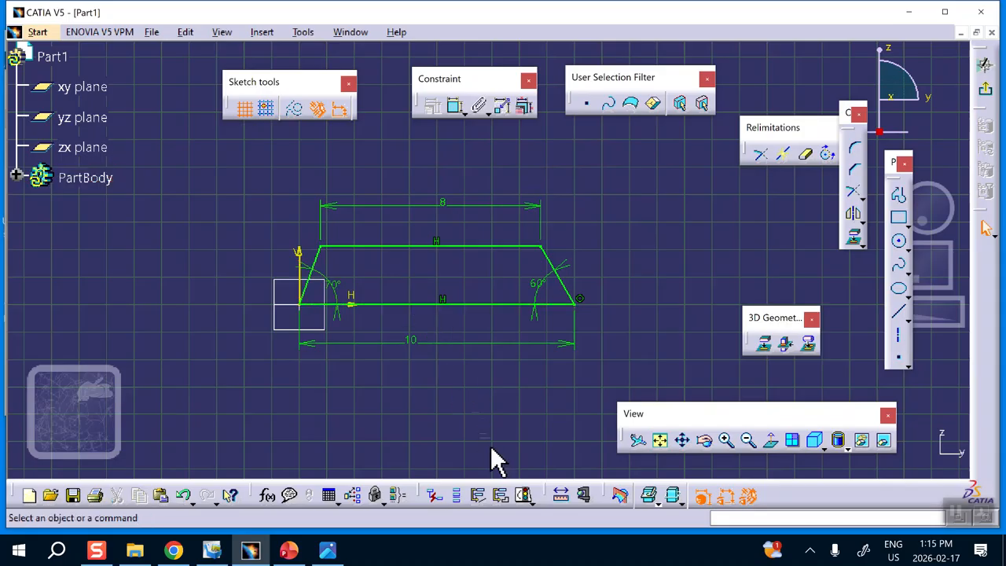
Step: Check the dimensions in the activity 3.jpg reference image, then exit the sketch and pad the trapezoid 2 in
click(328, 551)
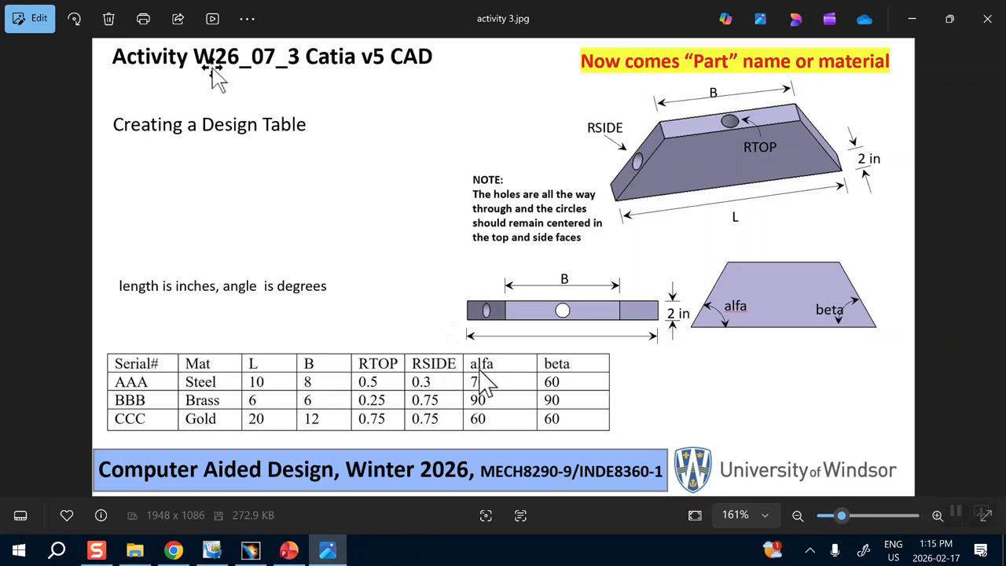
click(912, 18)
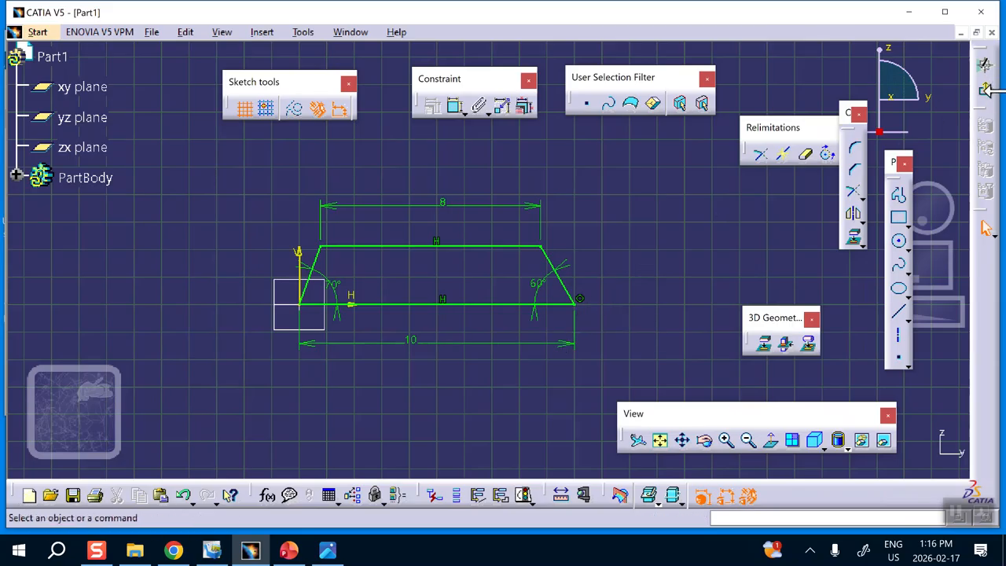
click(985, 64)
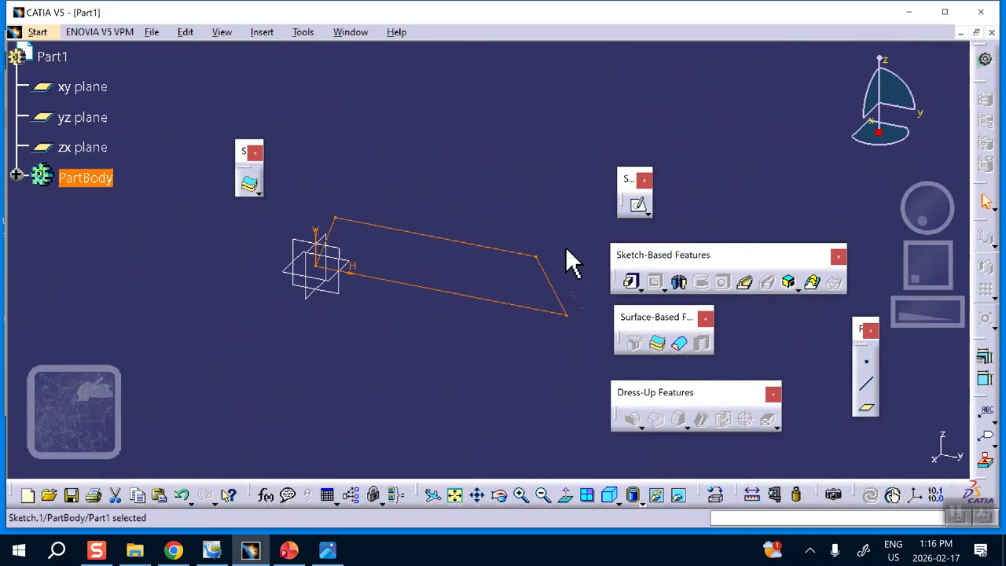
click(633, 283)
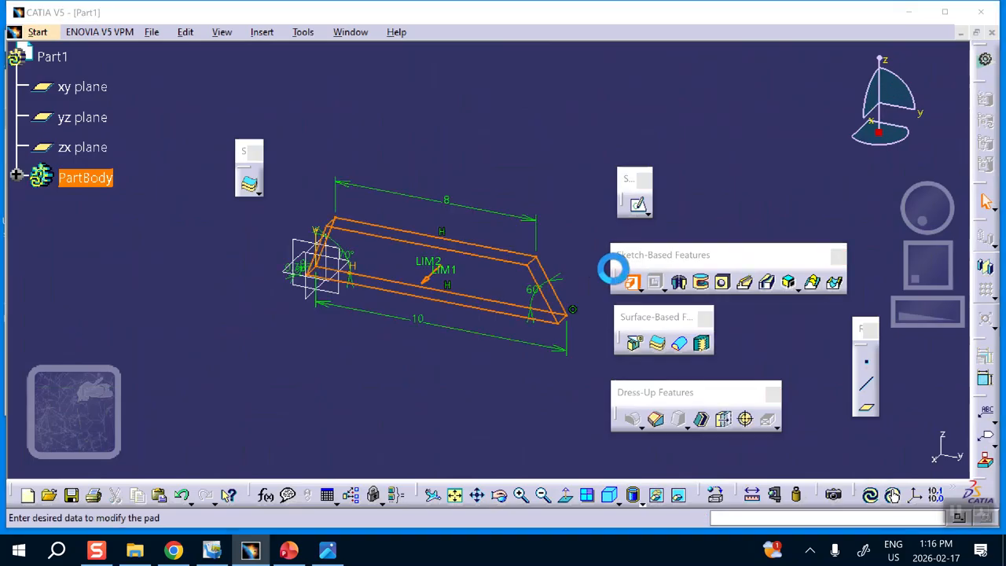
text(2)
click(654, 363)
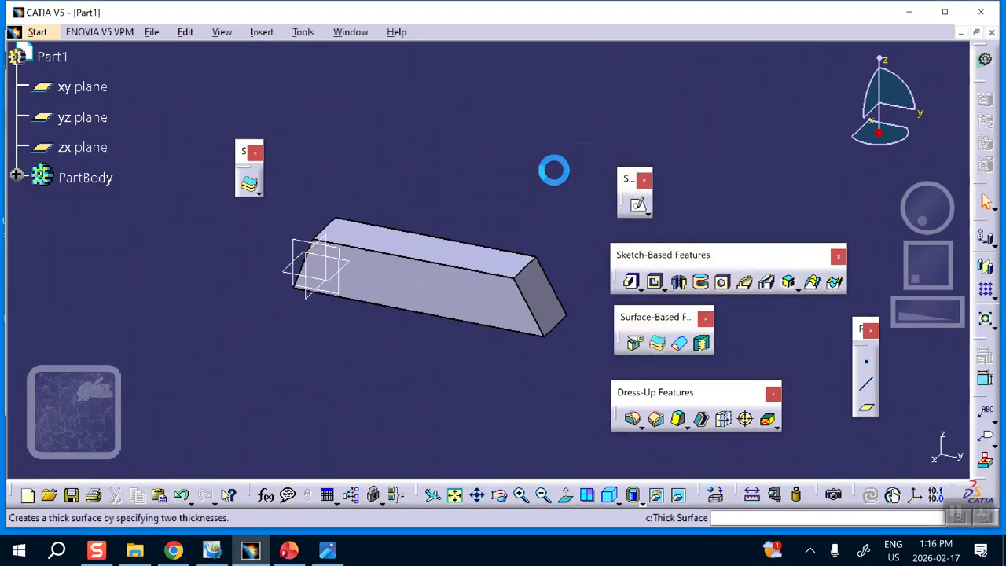
Step: Sketch a circle of about 0.62 in radius near the middle of the pad's top face and dimension its radius
middle_drag(411, 184, 442, 213)
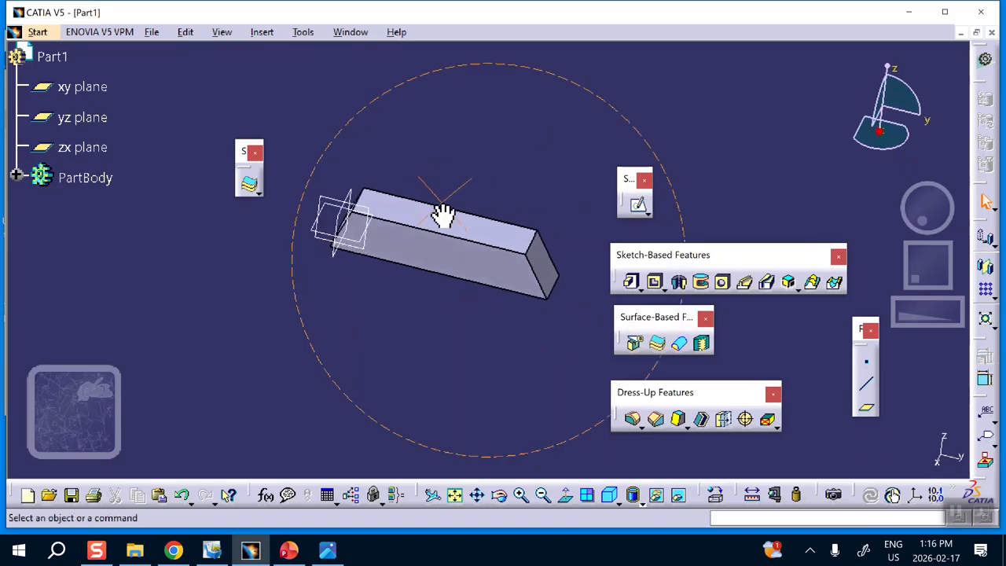
click(465, 228)
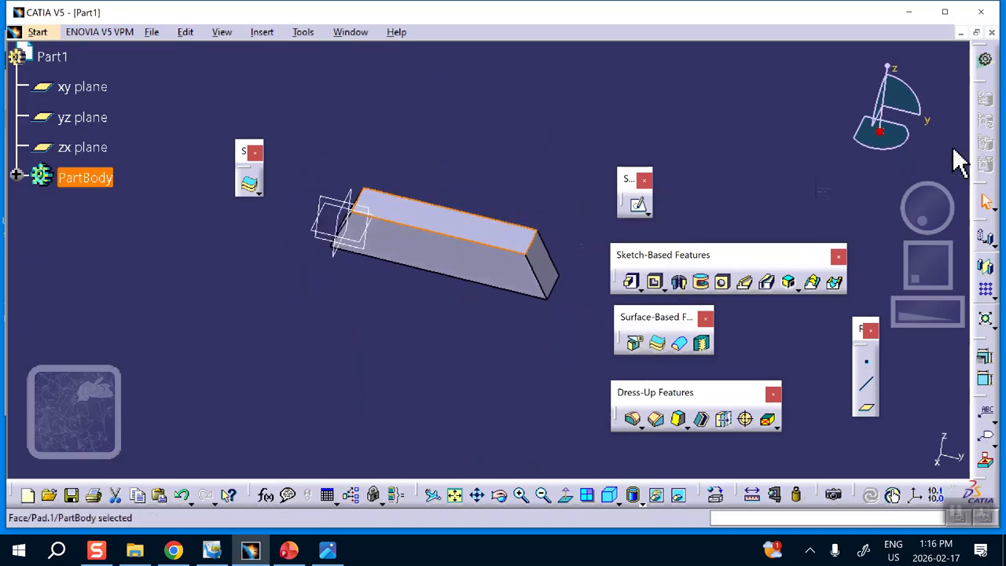
click(638, 206)
mouse_move(551, 267)
middle_down()
mouse_move(516, 168)
mouse_move(532, 196)
middle_up()
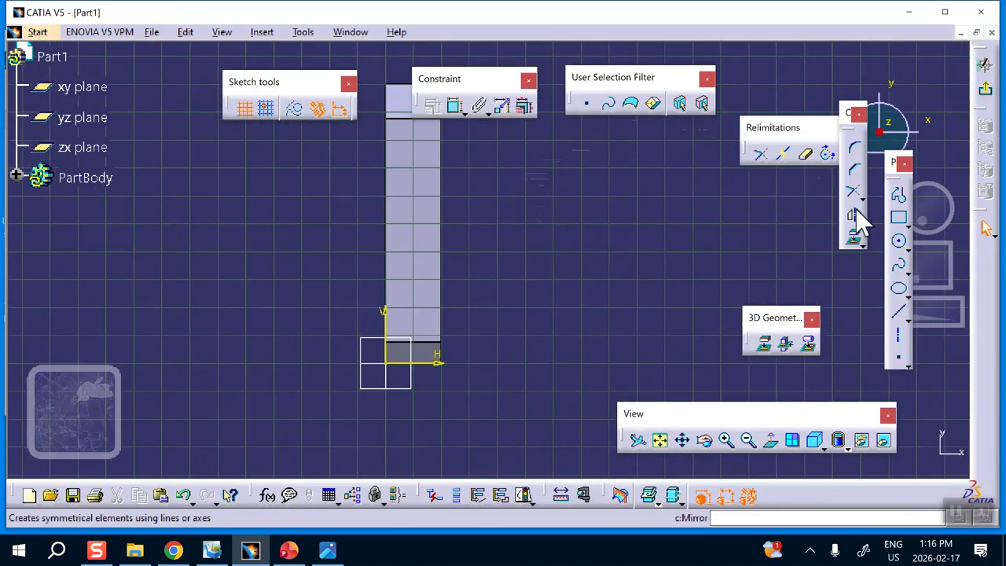
click(898, 242)
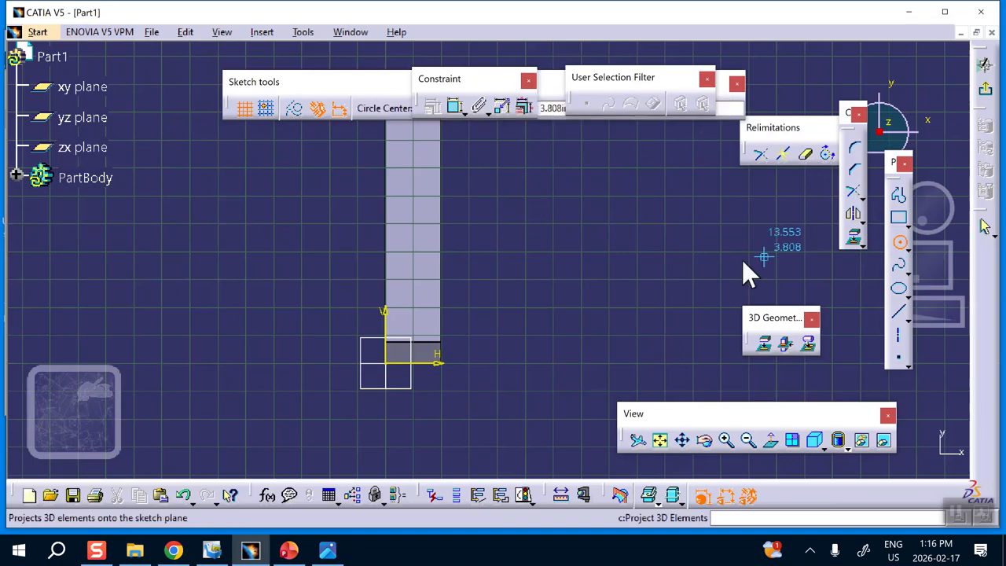
click(411, 228)
click(426, 238)
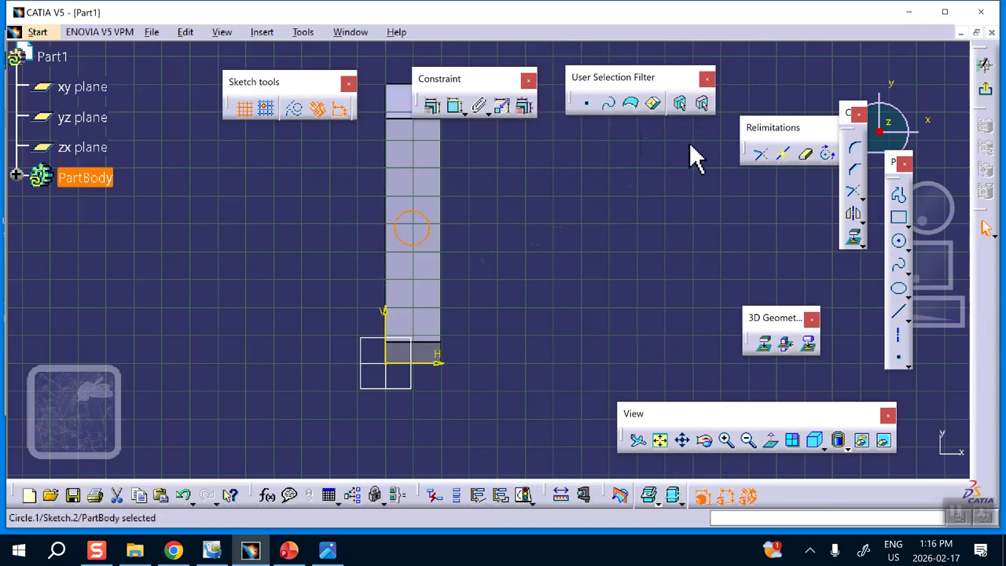
click(454, 107)
click(482, 205)
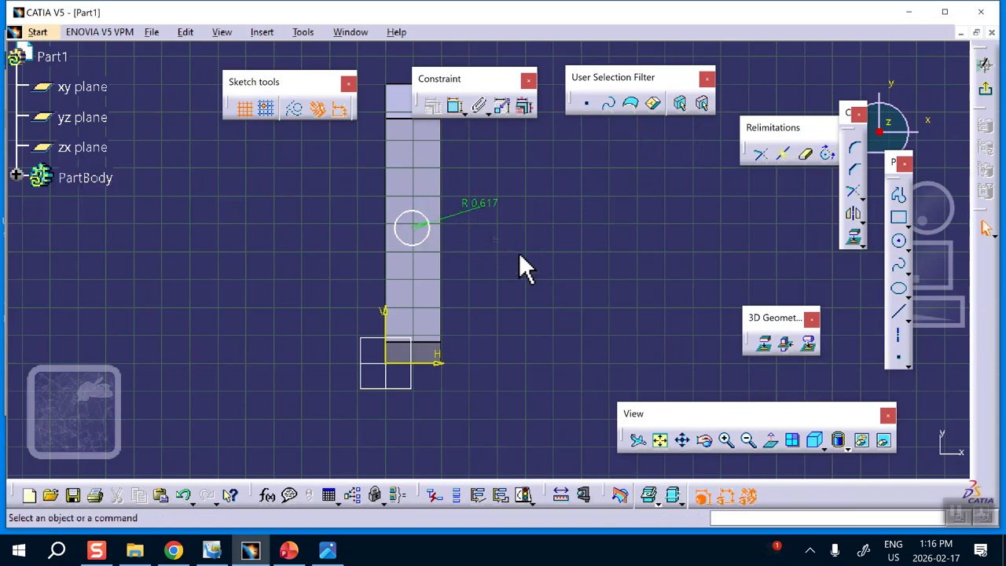
Step: Constrain the circle's centre as an equidistant point between the two short edges of the top face
mouse_move(519, 252)
middle_down()
mouse_move(495, 294)
mouse_move(493, 283)
middle_up()
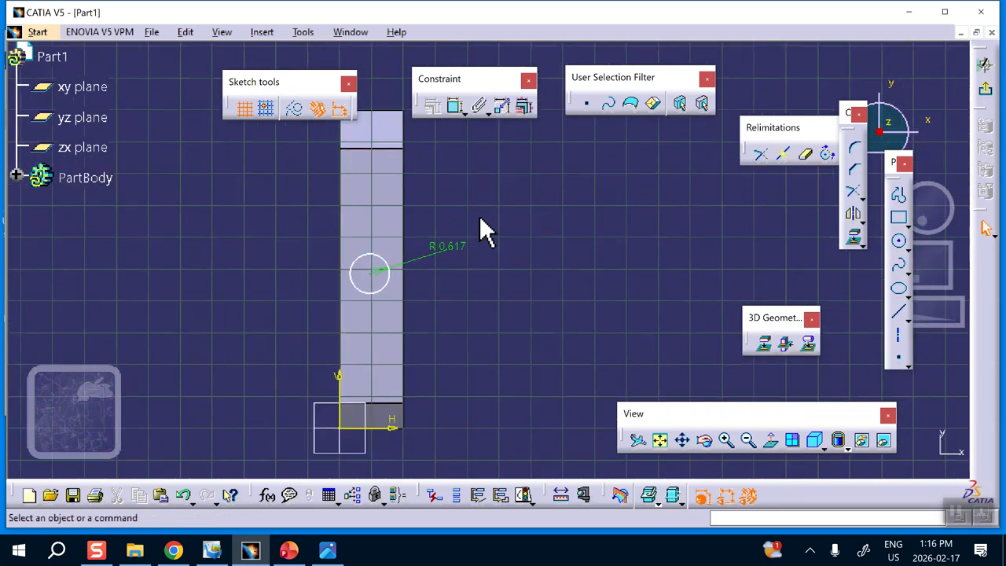
middle_drag(529, 193, 524, 173)
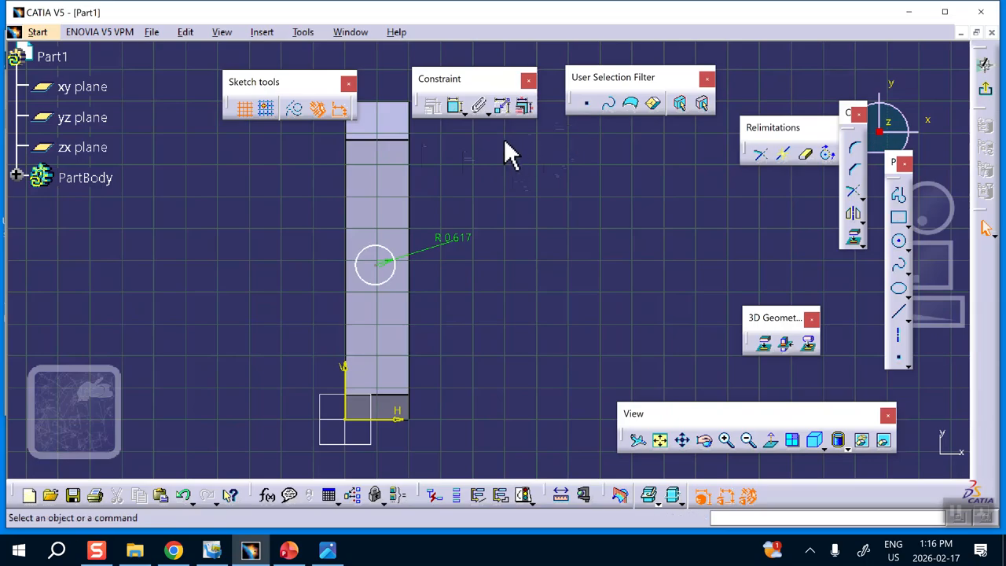
click(410, 142)
middle_drag(528, 209, 542, 229)
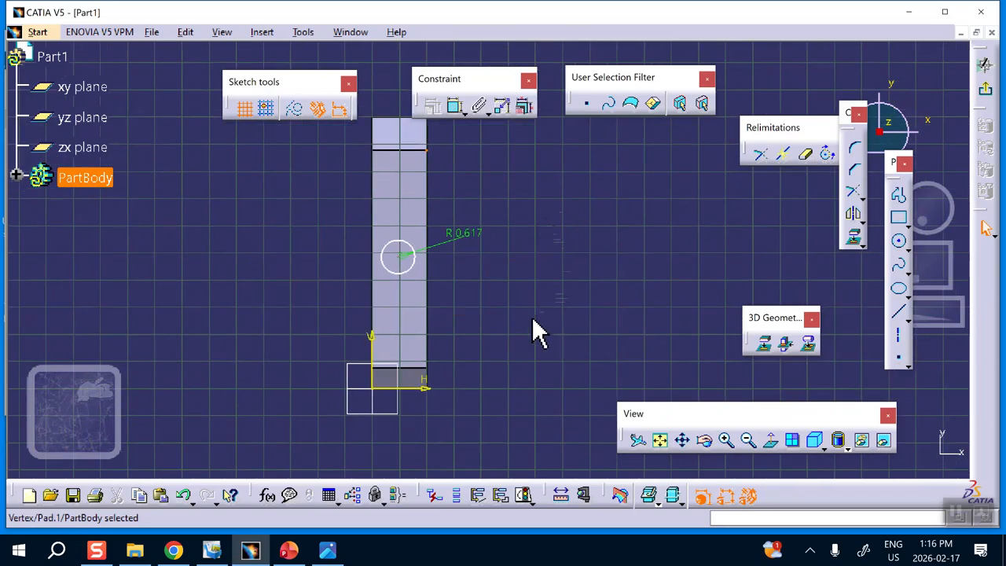
mouse_move(353, 281)
middle_down()
mouse_move(356, 247)
mouse_move(418, 220)
middle_up()
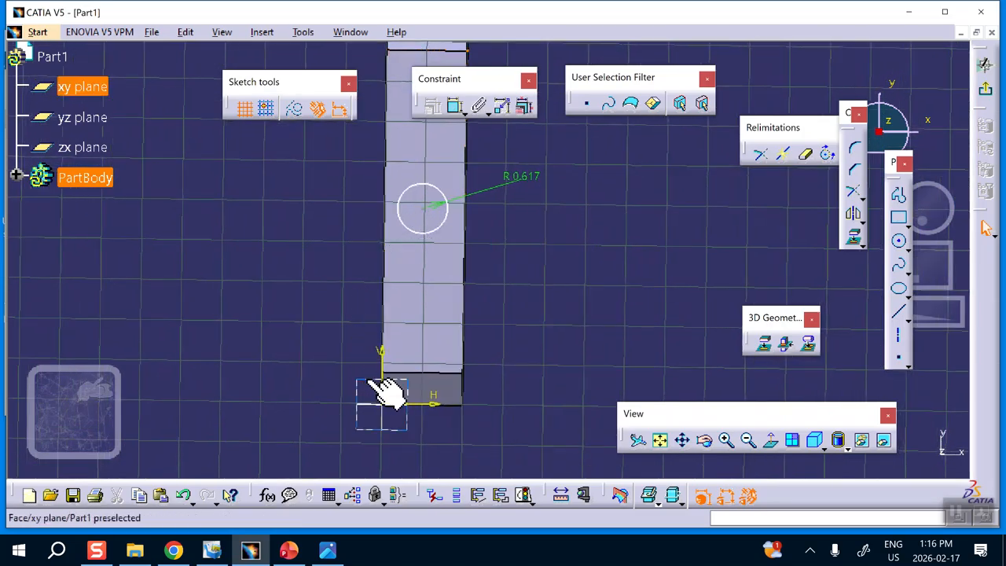
mouse_move(566, 291)
middle_down()
mouse_move(516, 306)
mouse_move(517, 330)
middle_up()
middle_drag(532, 295, 551, 209)
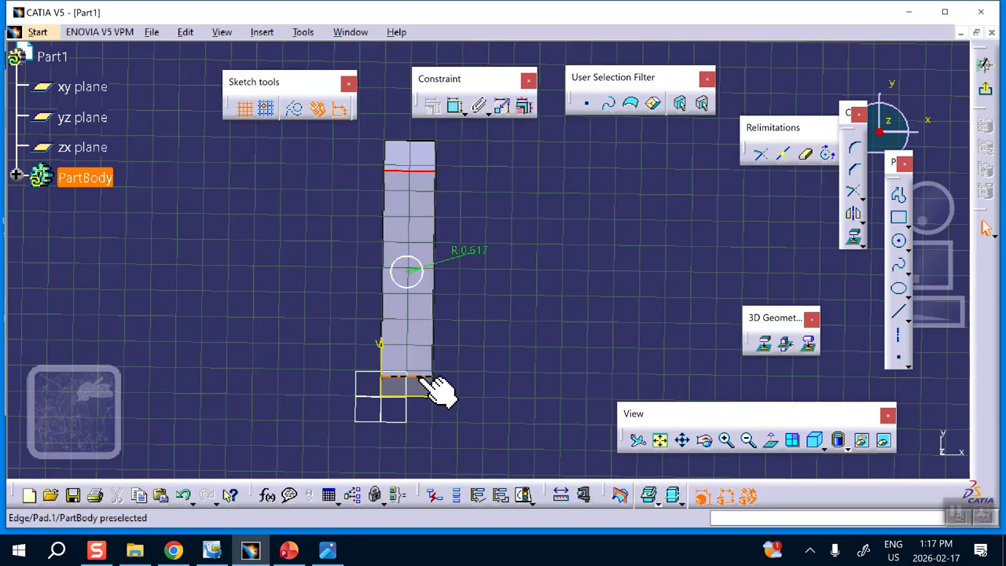
click(409, 271)
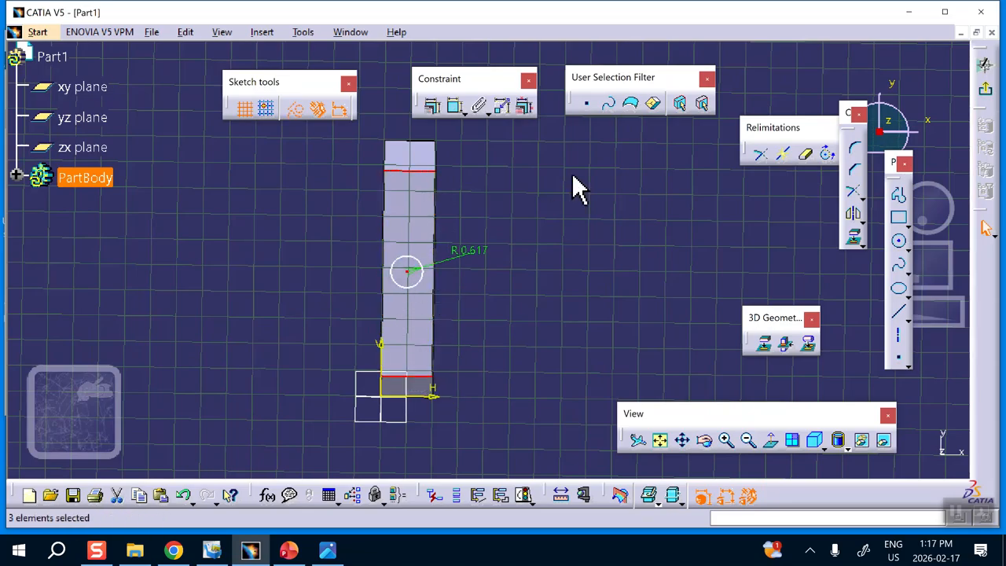
click(432, 104)
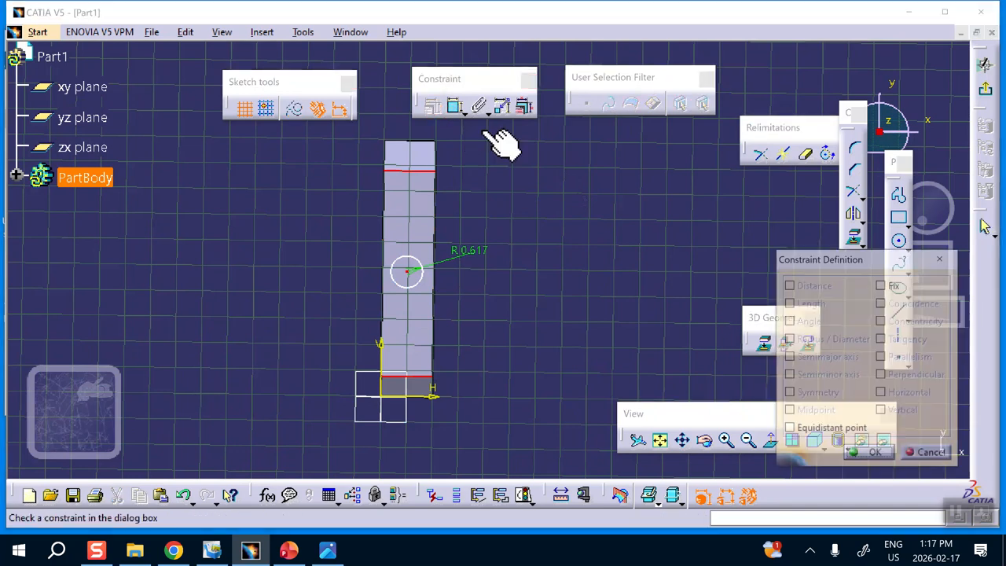
click(791, 432)
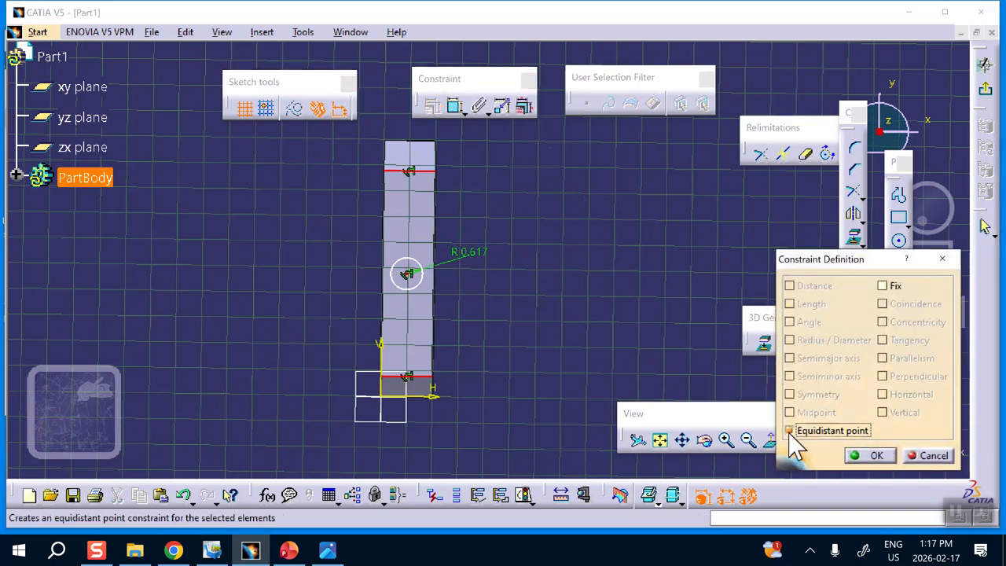
click(871, 458)
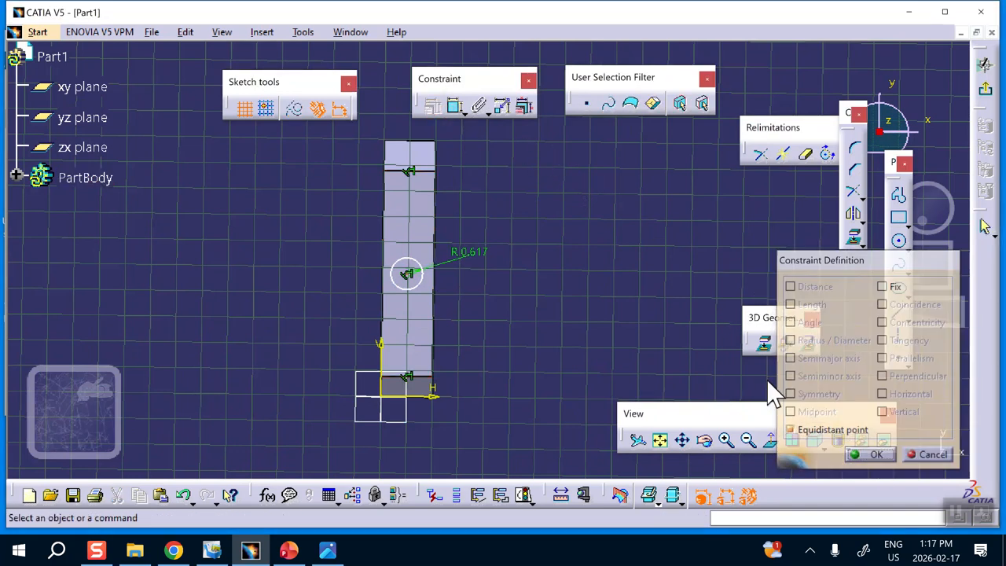
click(381, 203)
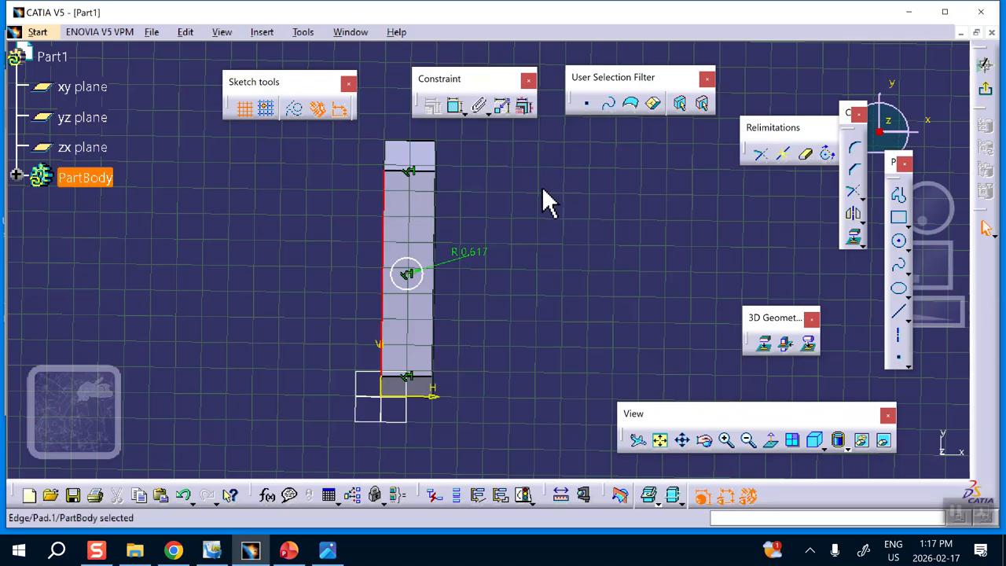
ctrl+click(434, 215)
click(572, 250)
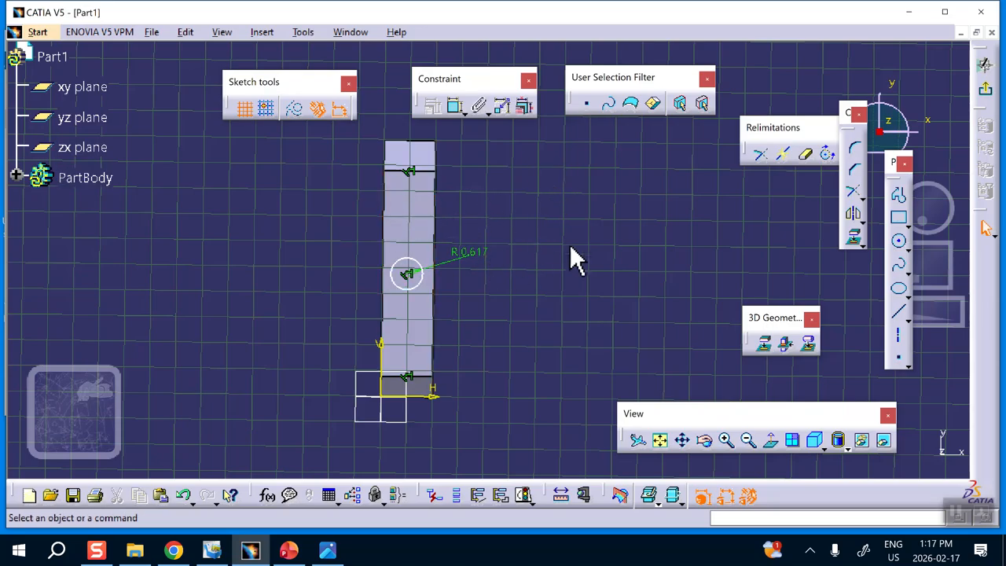
Step: Constrain the circle's centre as an equidistant point between the two long edges of the top face
click(774, 443)
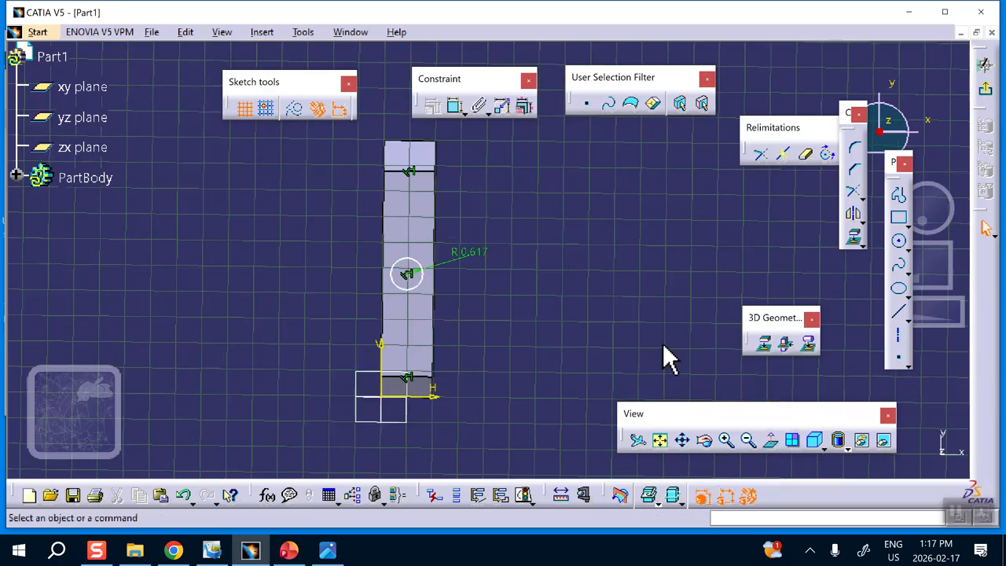
click(384, 236)
ctrl+click(433, 221)
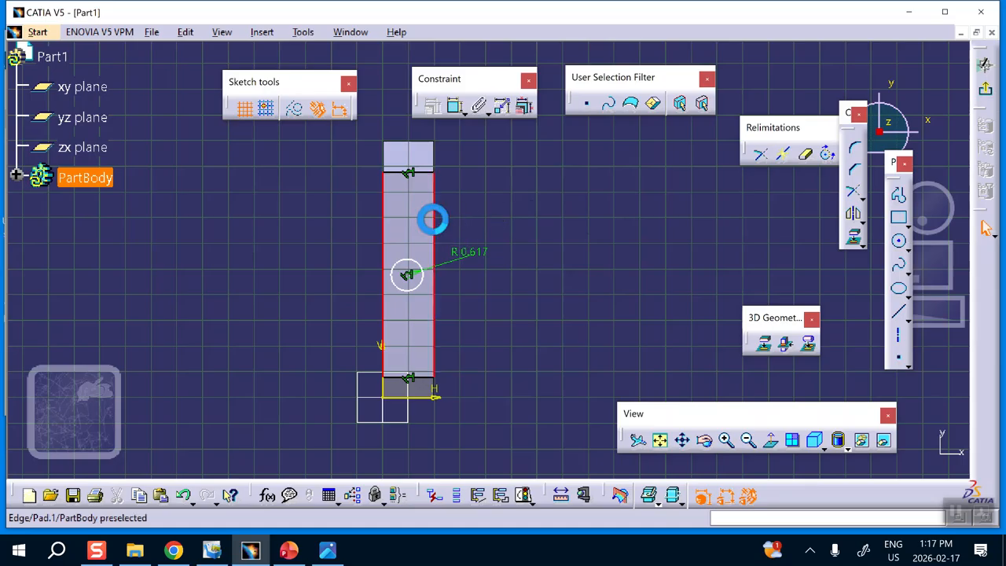
ctrl+click(410, 275)
click(431, 104)
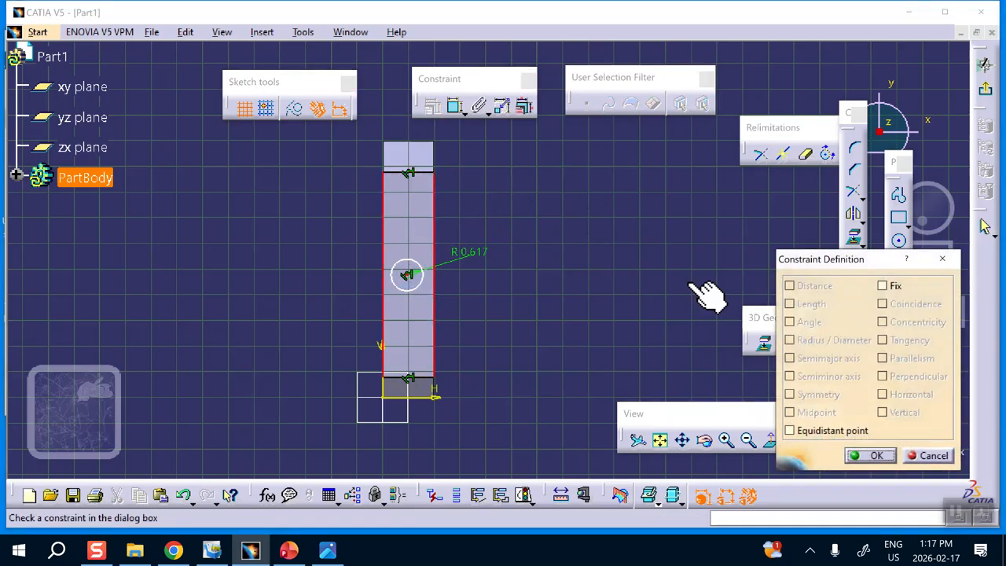
click(792, 430)
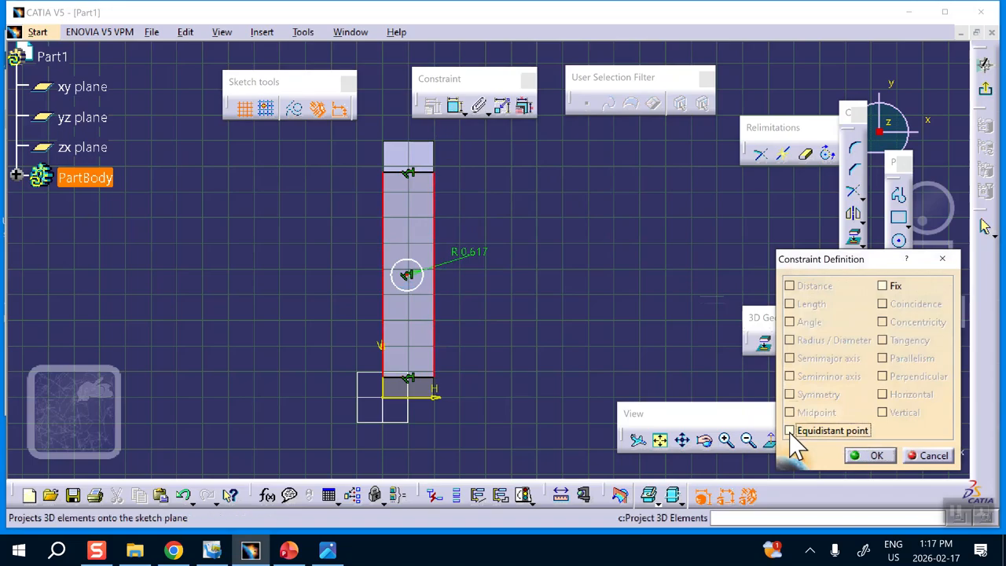
click(877, 456)
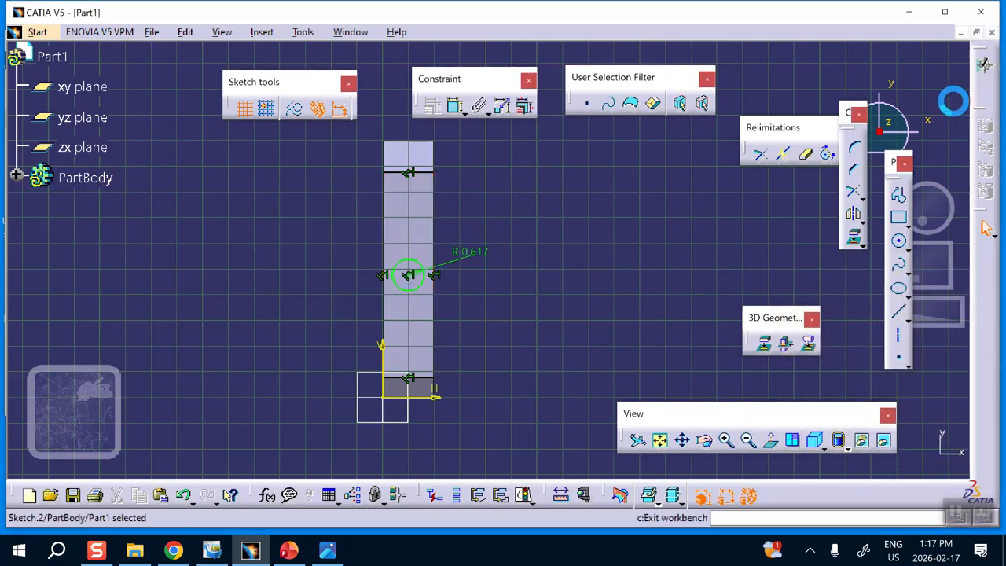
Step: Exit the sketch and cut the circle through the part as a pocket with the Up to last limit
click(986, 92)
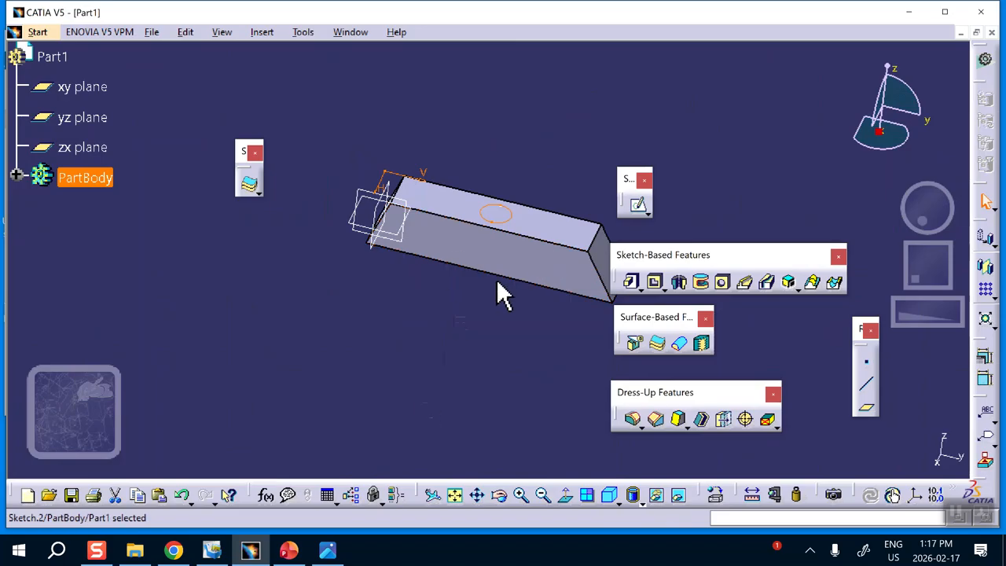
click(655, 282)
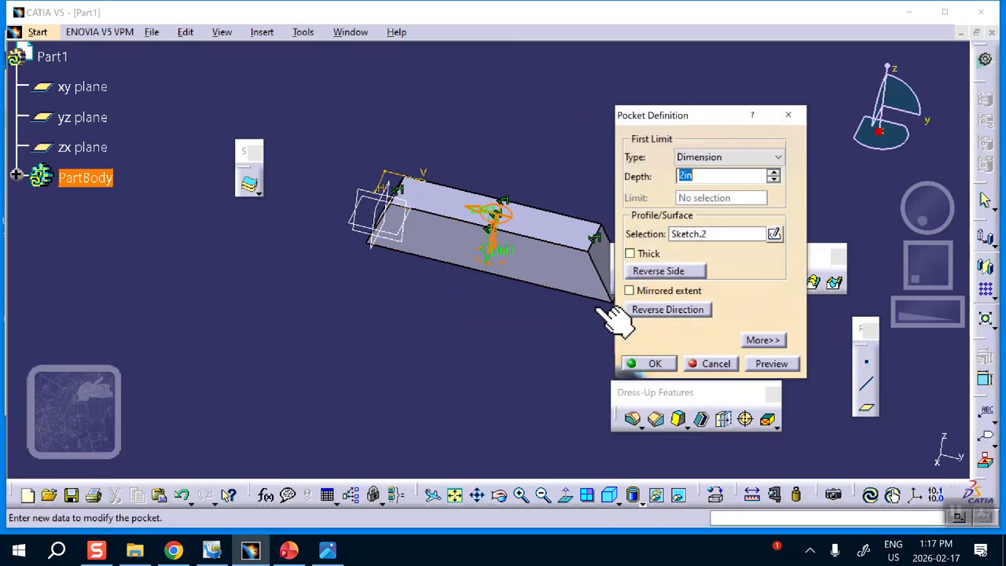
click(720, 157)
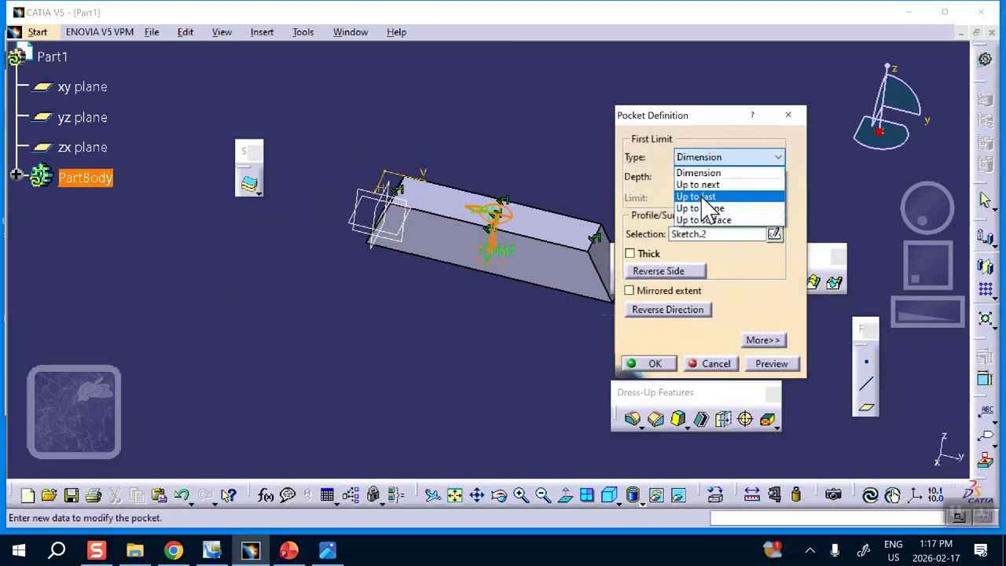
click(704, 195)
click(656, 365)
Step: Sketch a circle of about 0.44 in radius near the middle of the slanted end face and dimension its radius
middle_drag(461, 355, 456, 246)
click(428, 209)
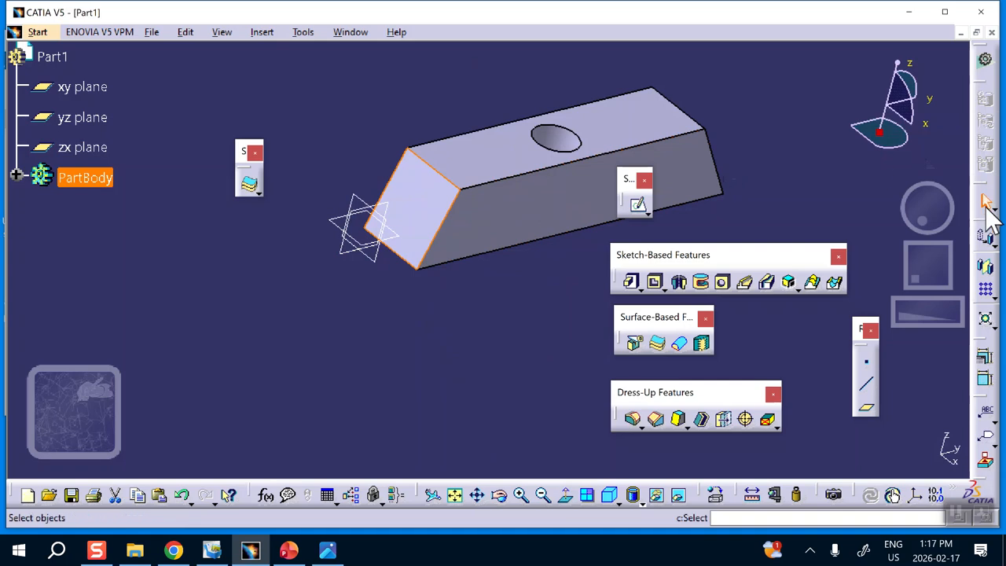
click(638, 205)
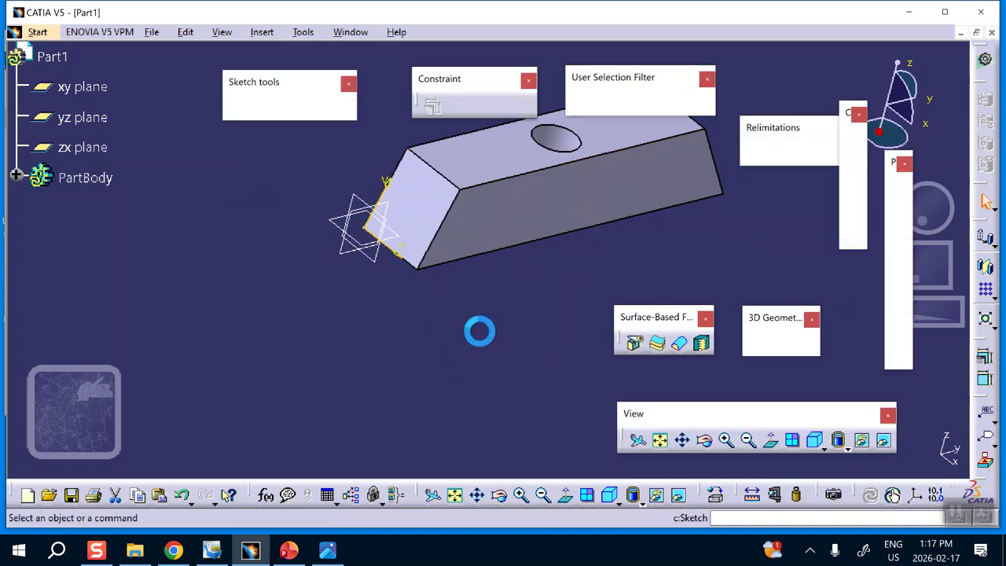
mouse_move(493, 334)
middle_down()
mouse_move(679, 292)
mouse_move(606, 270)
middle_up()
click(899, 240)
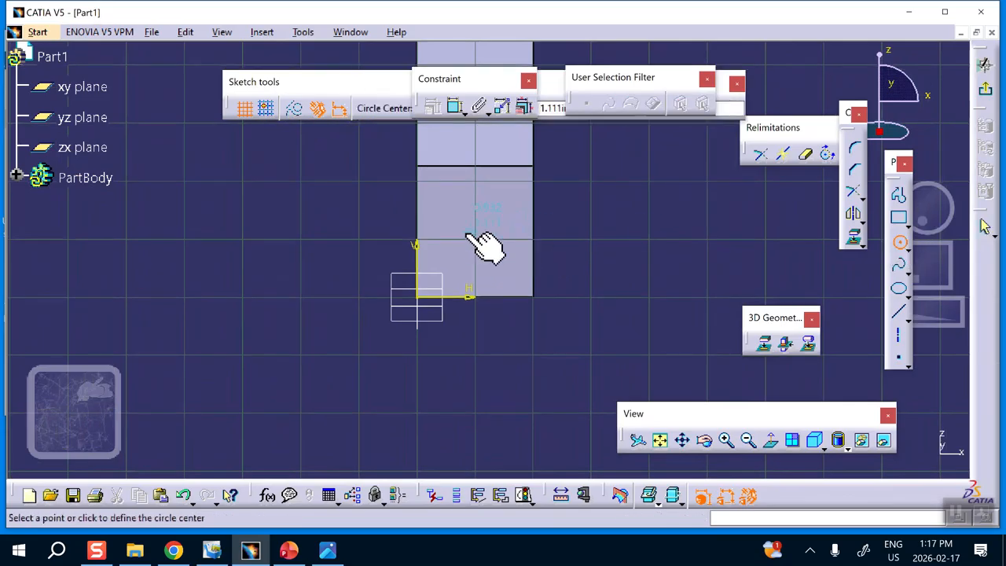
click(469, 230)
click(494, 240)
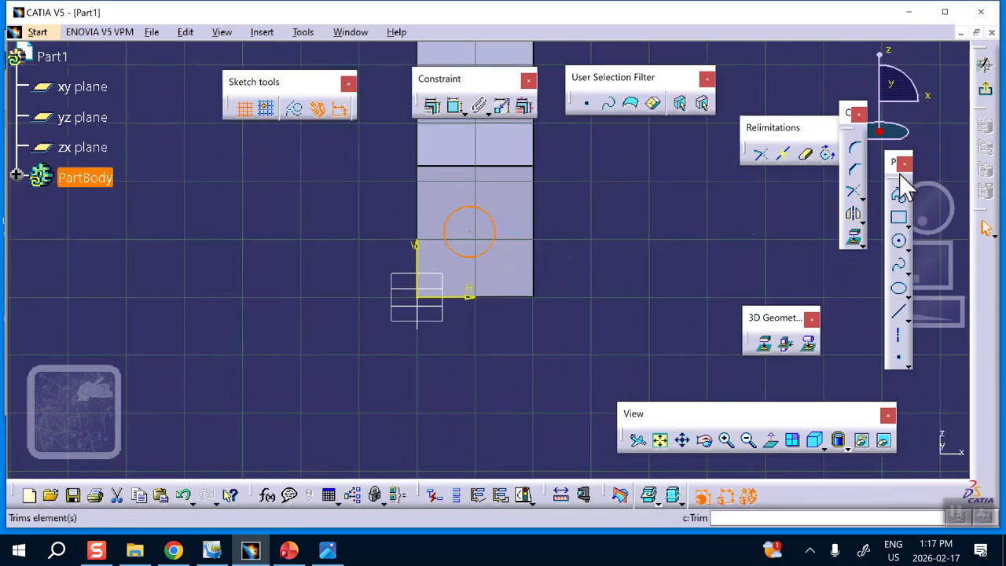
click(455, 107)
click(583, 198)
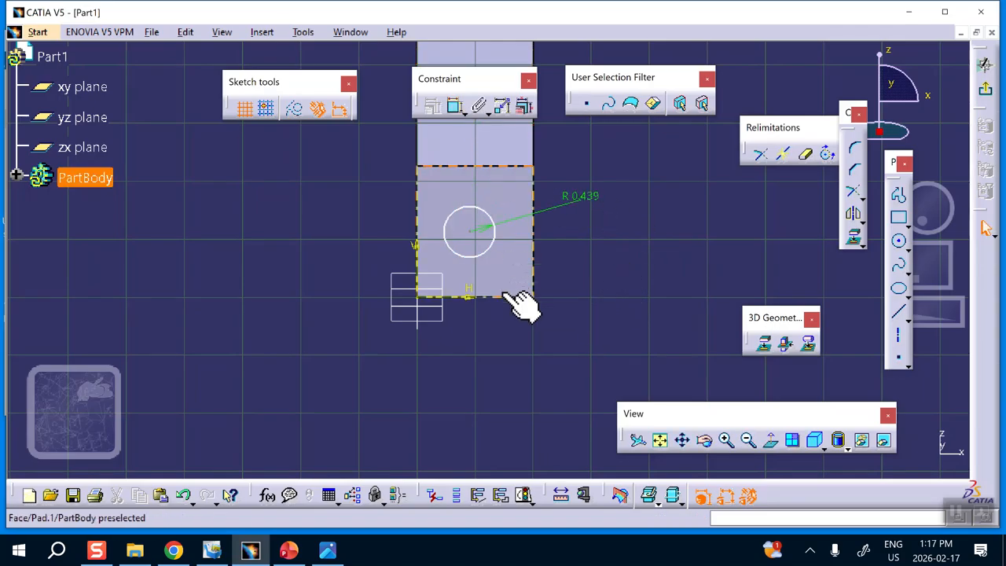
Step: Constrain the circle's centre as an equidistant point between the sketch origin and the diagonally opposite corner of the slanted face
mouse_move(578, 290)
middle_down()
mouse_move(564, 294)
mouse_move(562, 257)
mouse_move(540, 285)
middle_up()
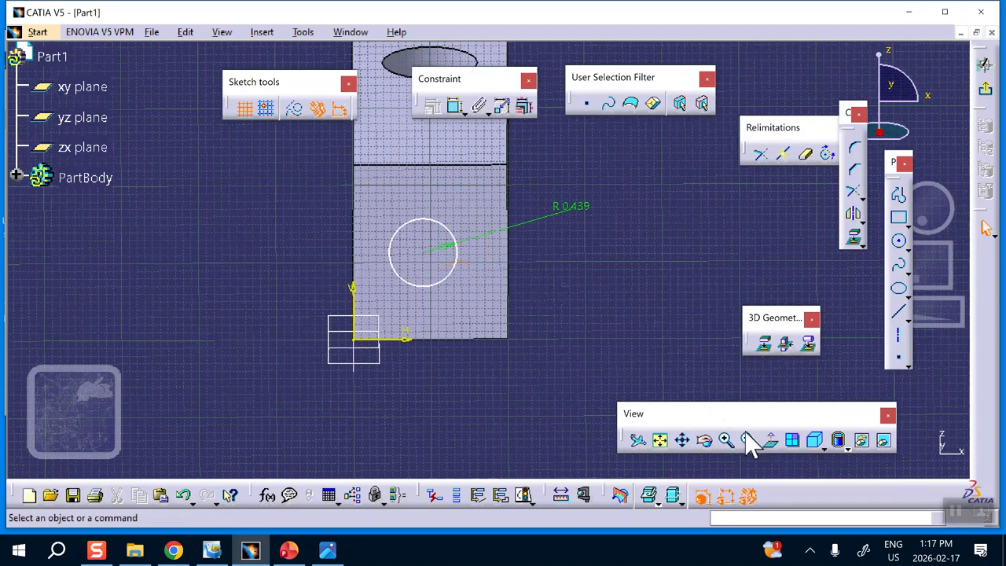
click(772, 442)
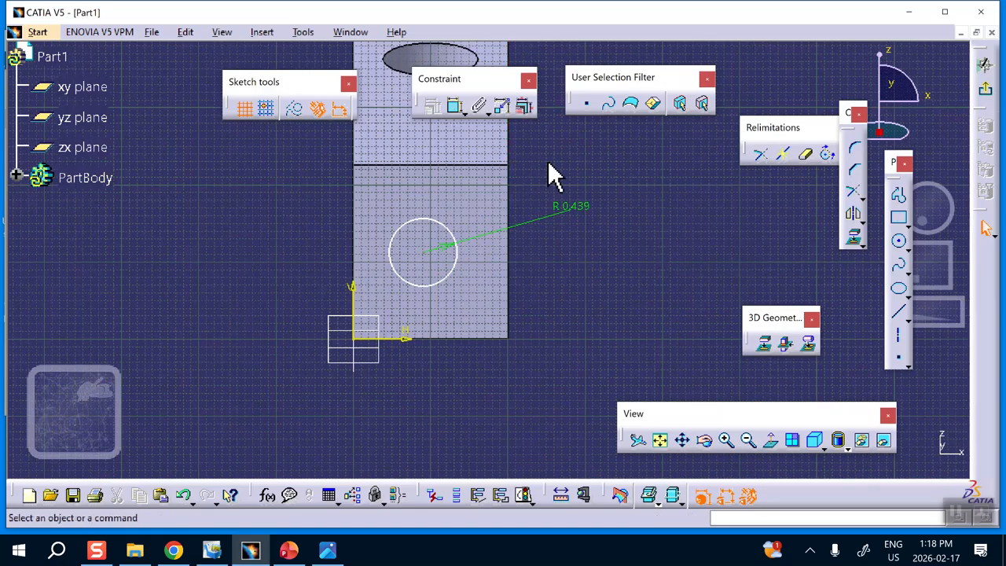
click(520, 181)
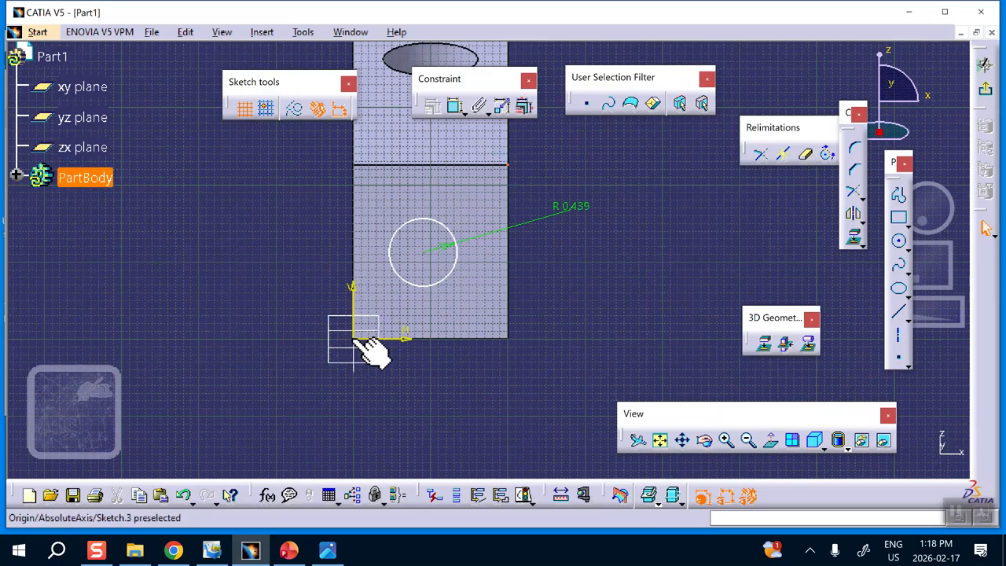
ctrl+click(366, 342)
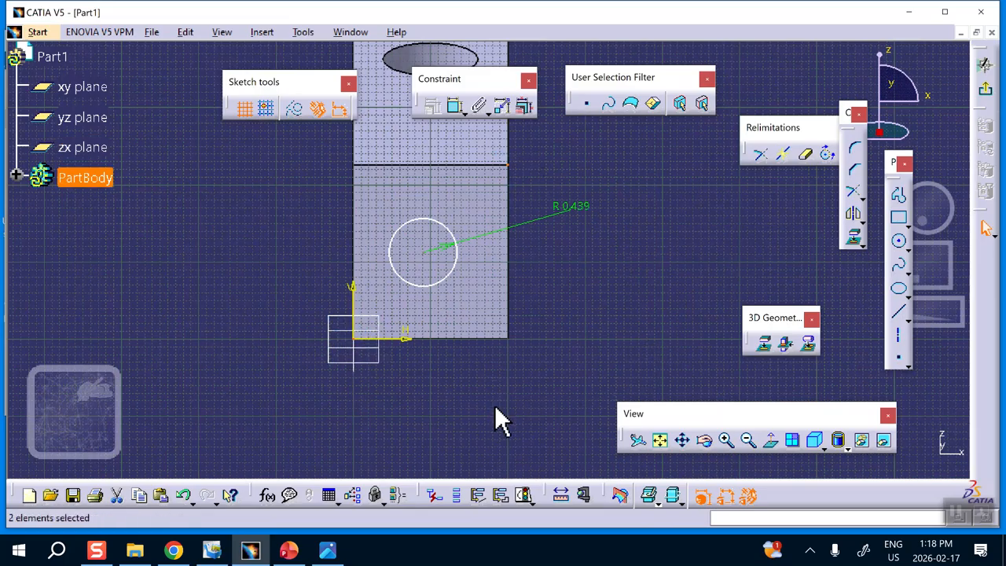
ctrl+click(425, 253)
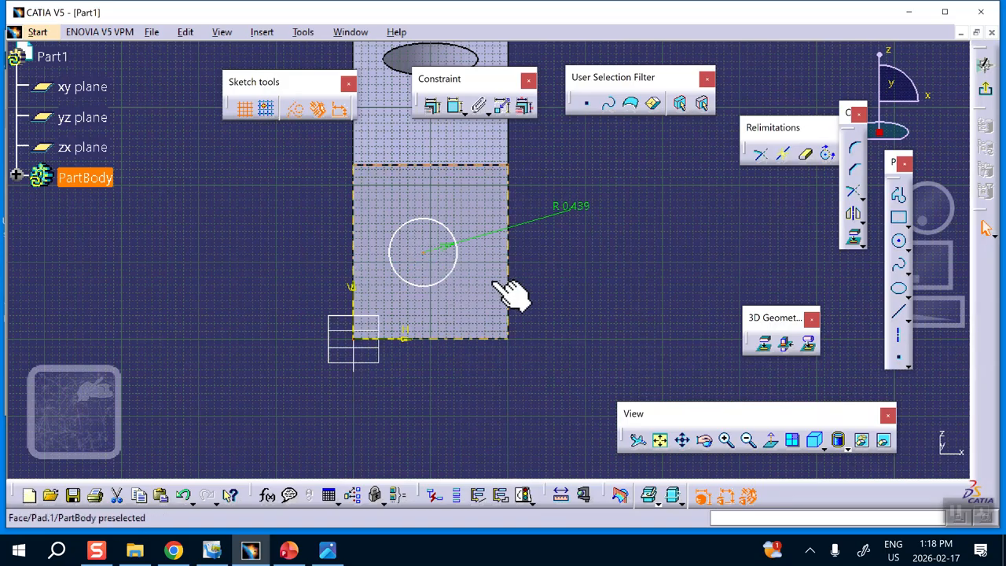
click(454, 107)
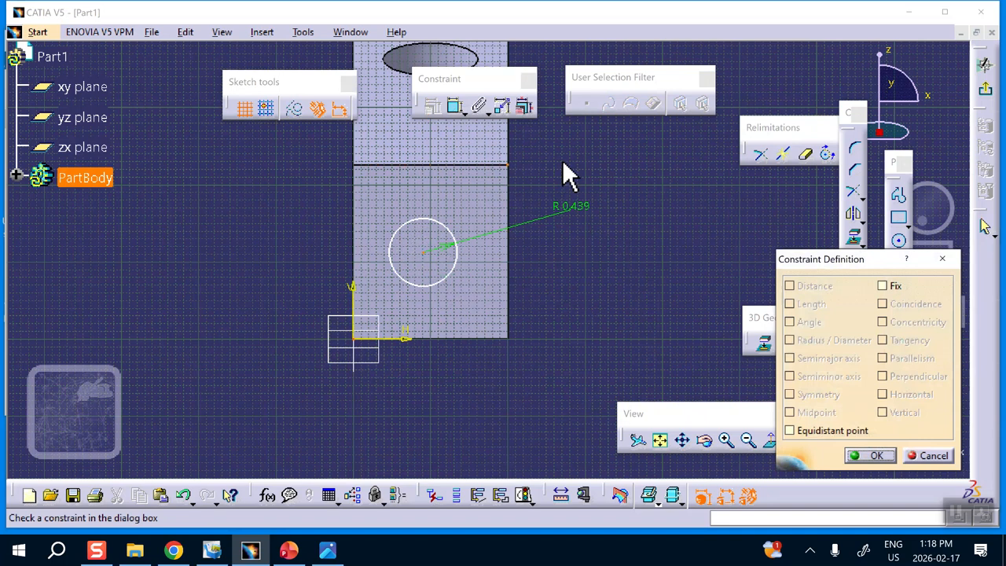
click(790, 430)
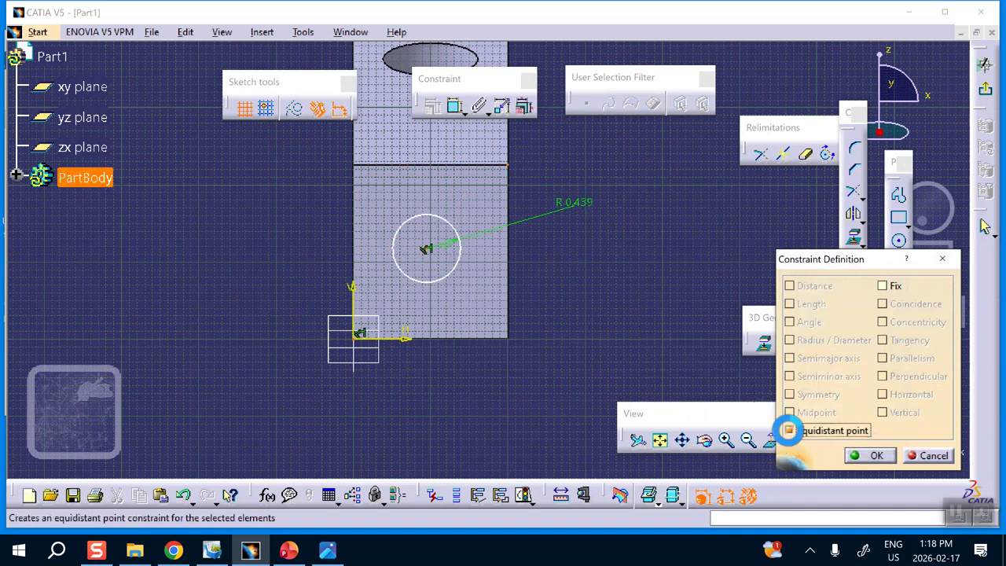
click(880, 456)
mouse_move(621, 302)
middle_down()
mouse_move(612, 276)
mouse_move(613, 299)
middle_up()
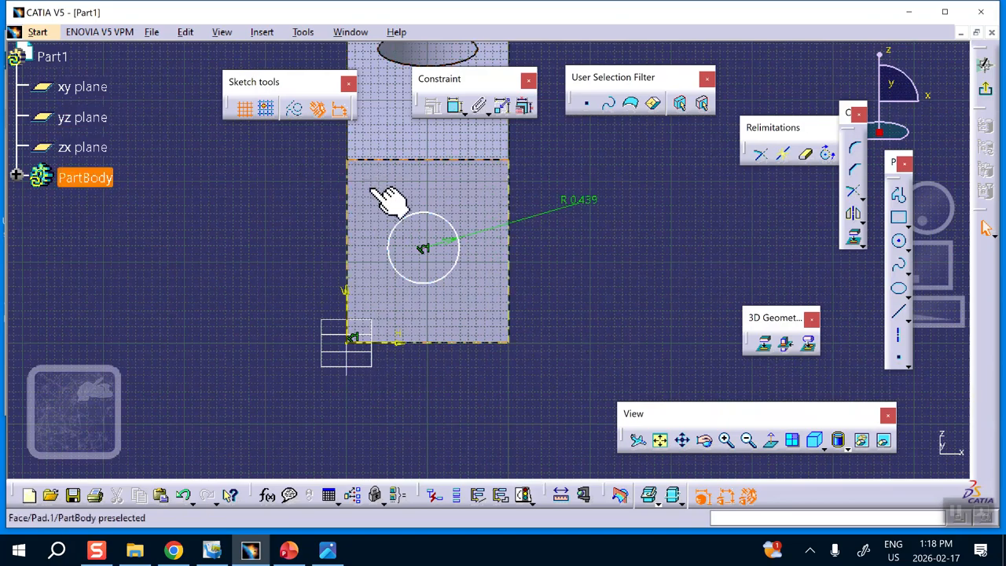
Step: Exit the sketch and cut the side circle through the part as a pocket with the Up to last limit
click(985, 88)
middle_drag(564, 342, 427, 325)
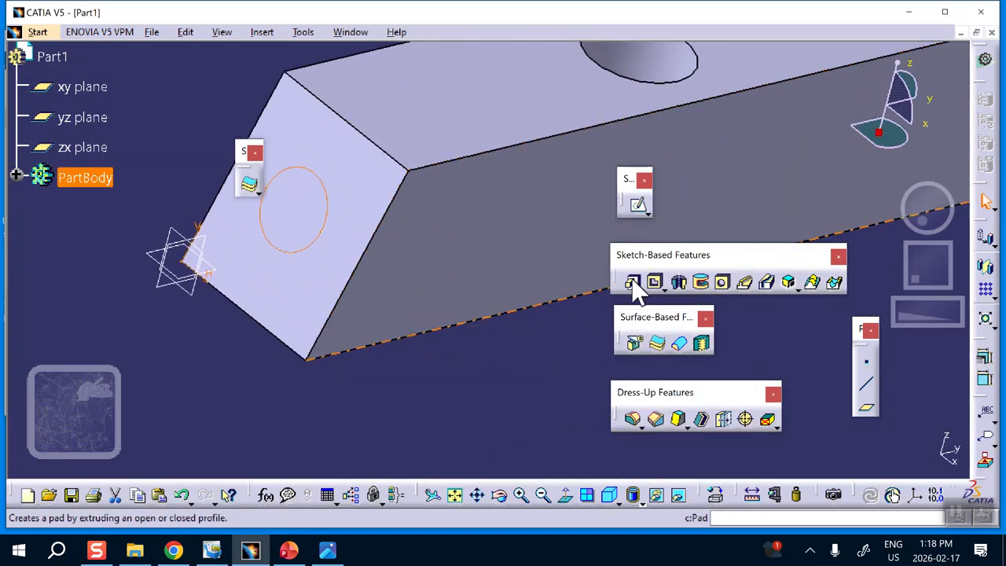
click(655, 281)
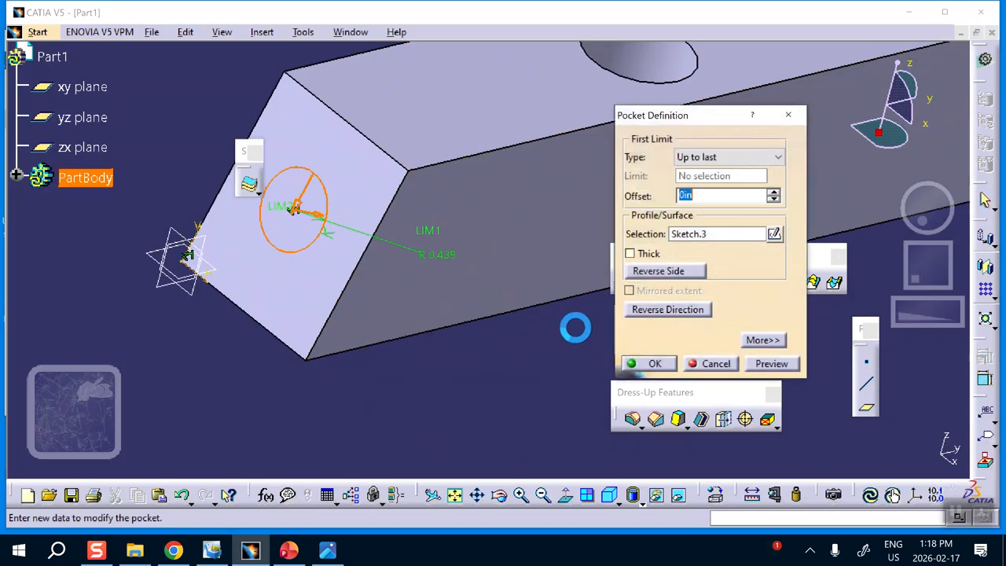
click(654, 363)
middle_drag(495, 367, 498, 219)
middle_drag(519, 313, 312, 280)
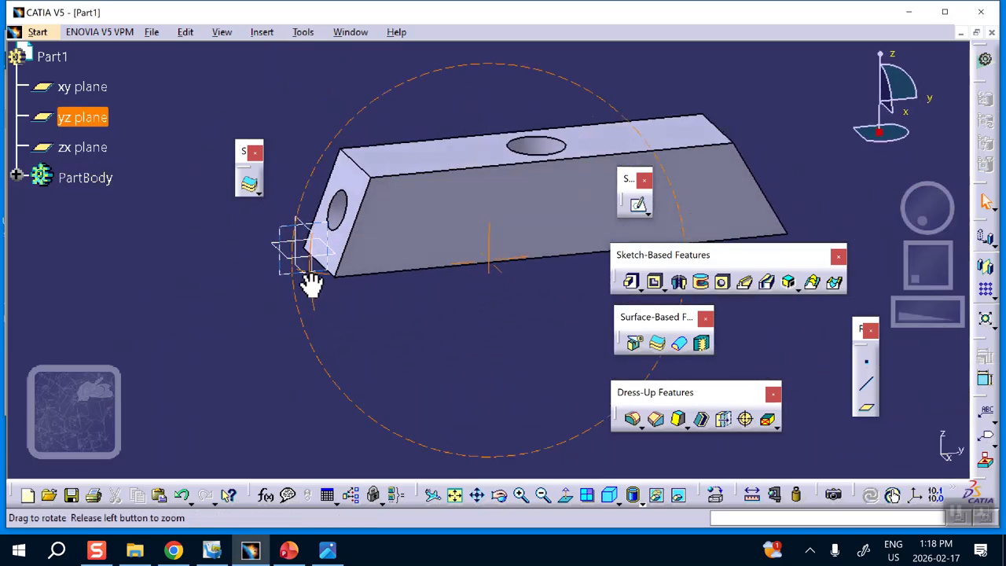
middle_drag(438, 288, 444, 354)
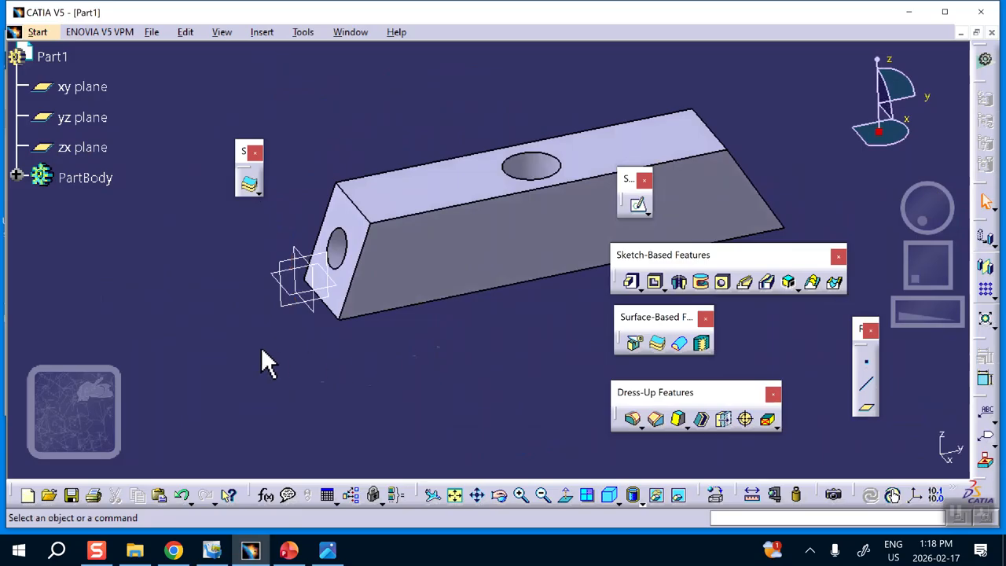
Step: Move the Sketch-Based Features and Sketcher toolbars clear of the part
middle_drag(176, 289, 131, 299)
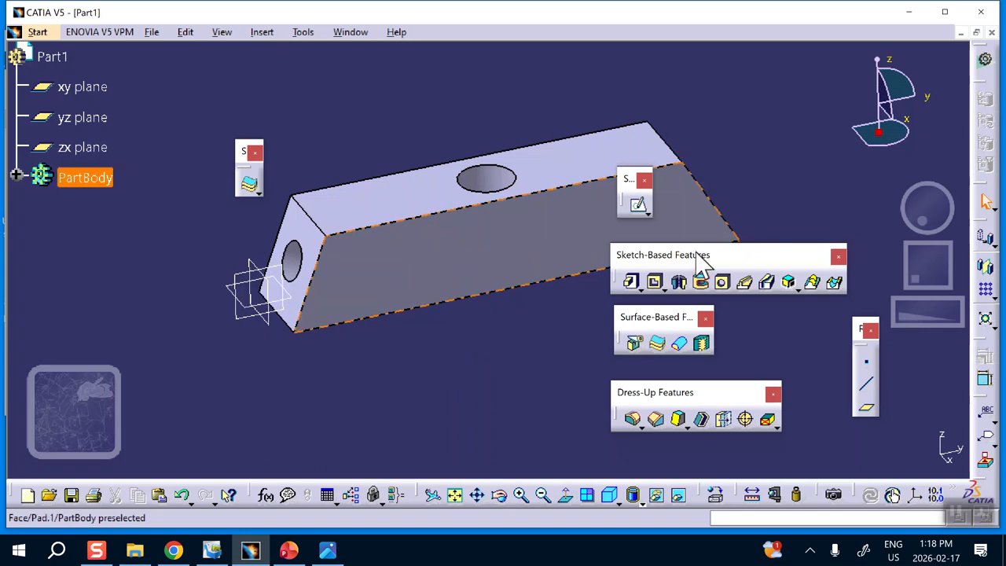
drag(770, 112, 770, 114)
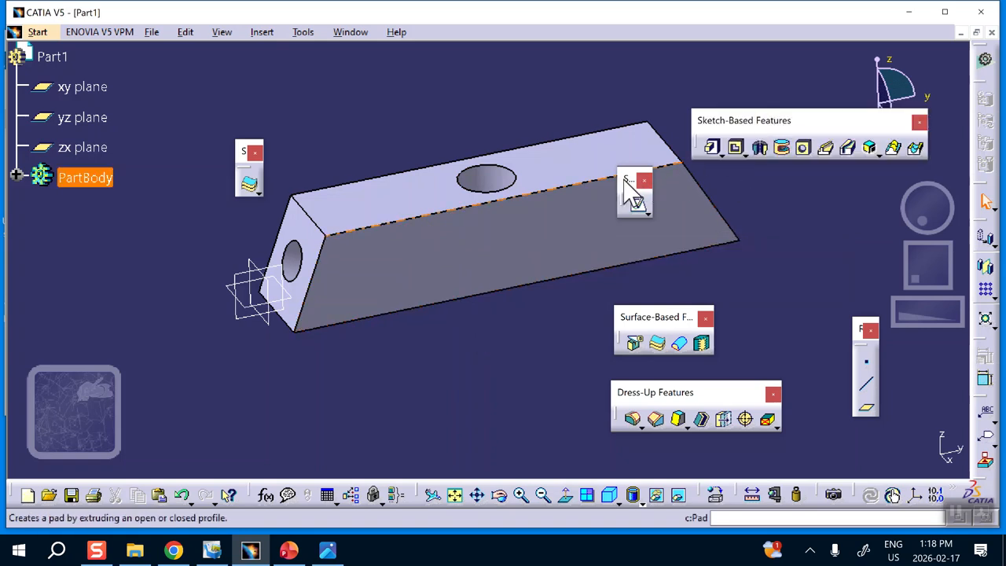
drag(619, 175, 784, 206)
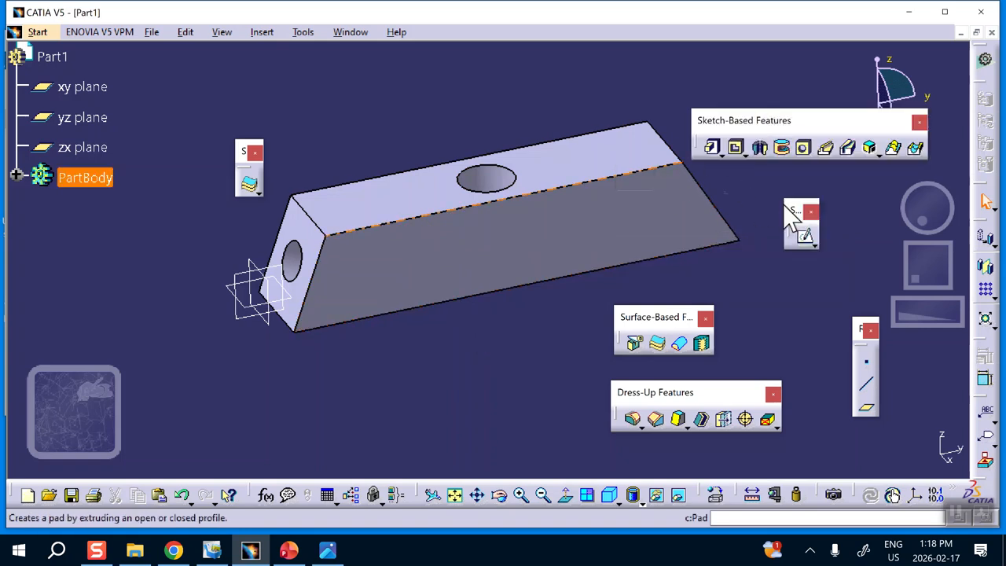
Step: Check the material listed in the activity 3.jpg reference image, then apply Steel from the metal materials library to Part1
click(716, 495)
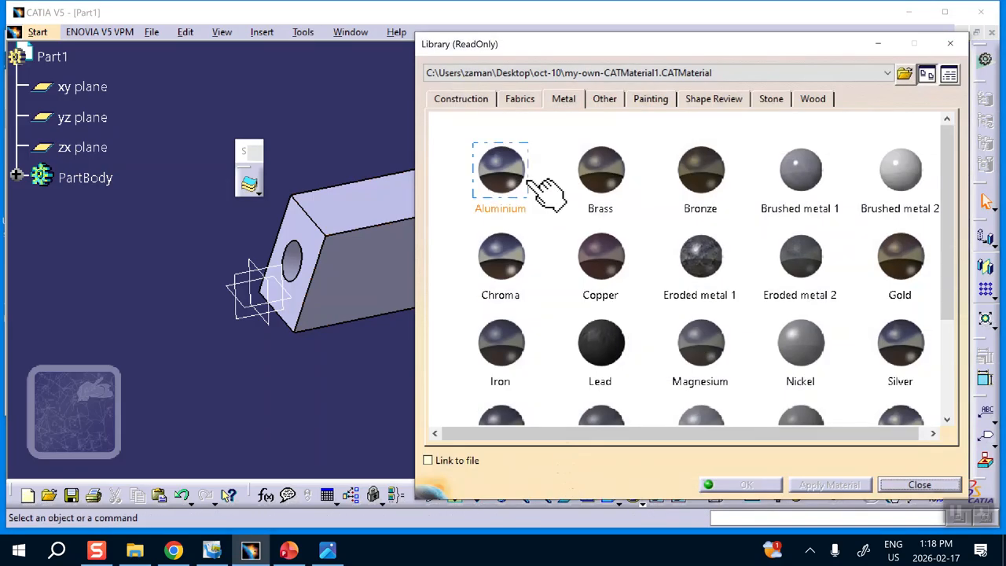
click(52, 57)
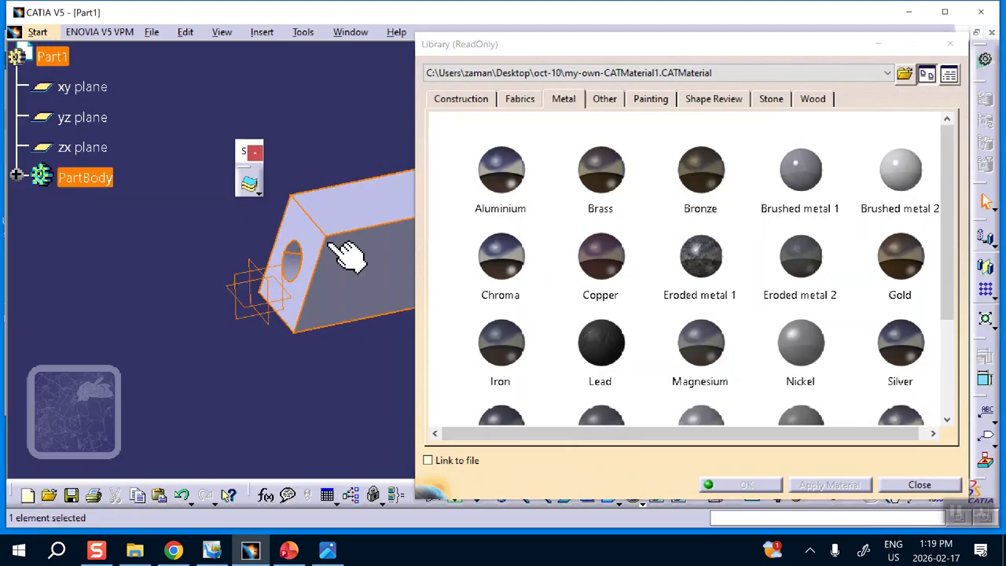
click(328, 551)
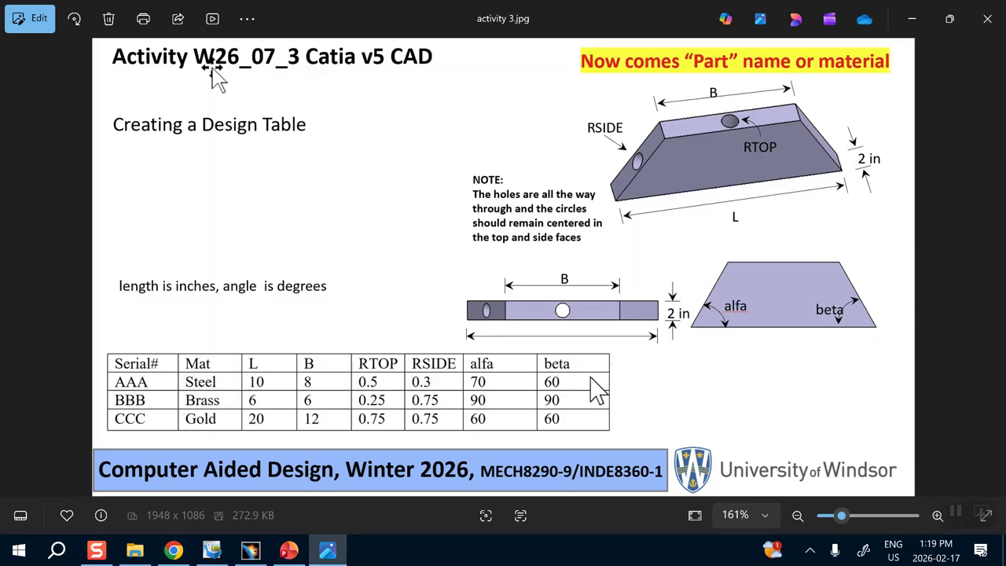
click(912, 17)
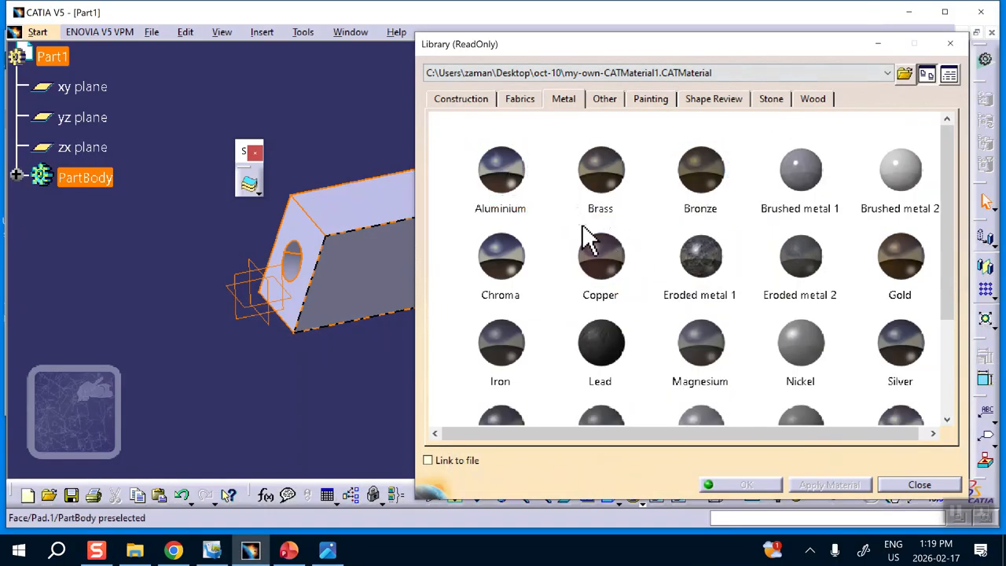
scroll(582, 235, down, 1)
drag(586, 235, 603, 244)
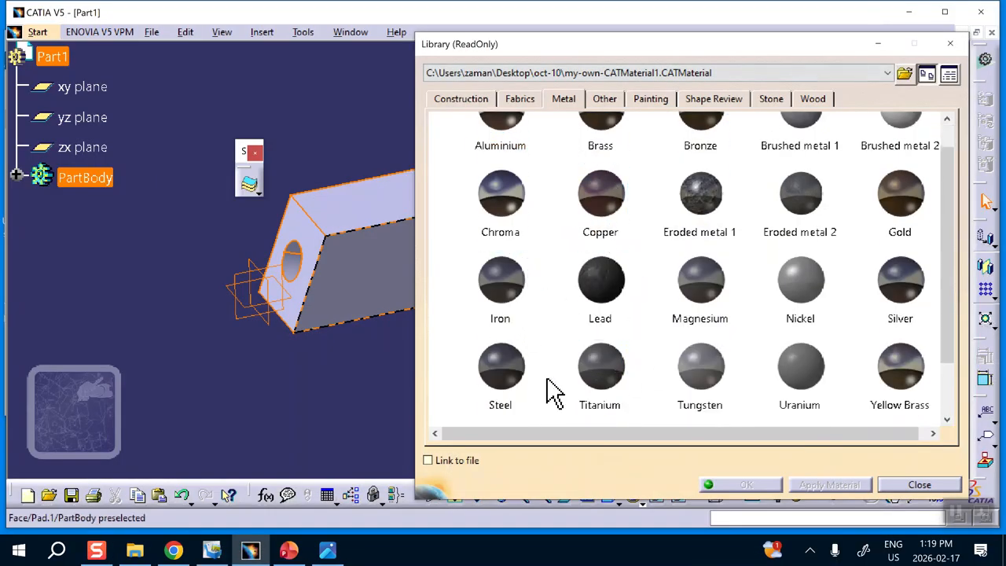
click(512, 376)
click(53, 56)
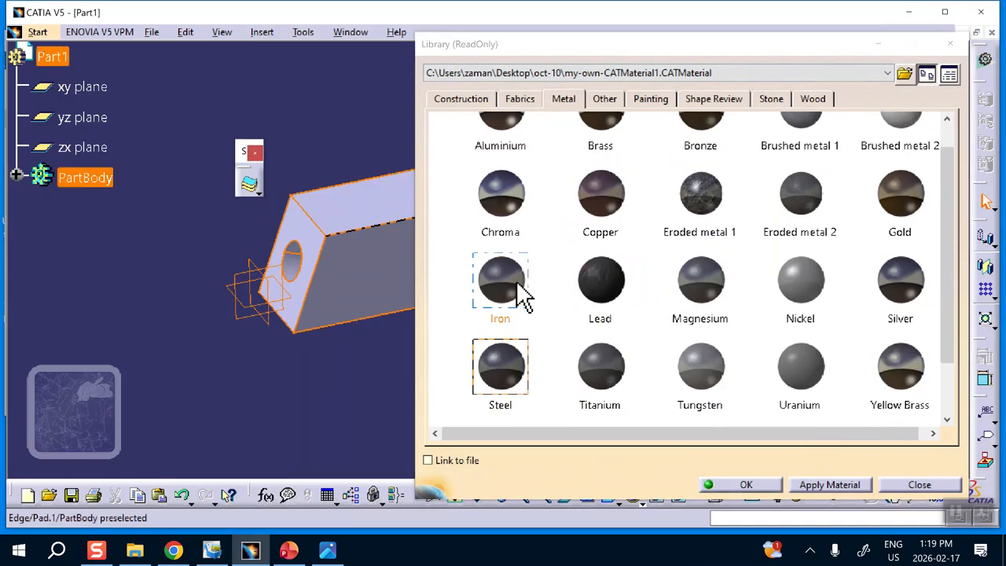
click(743, 483)
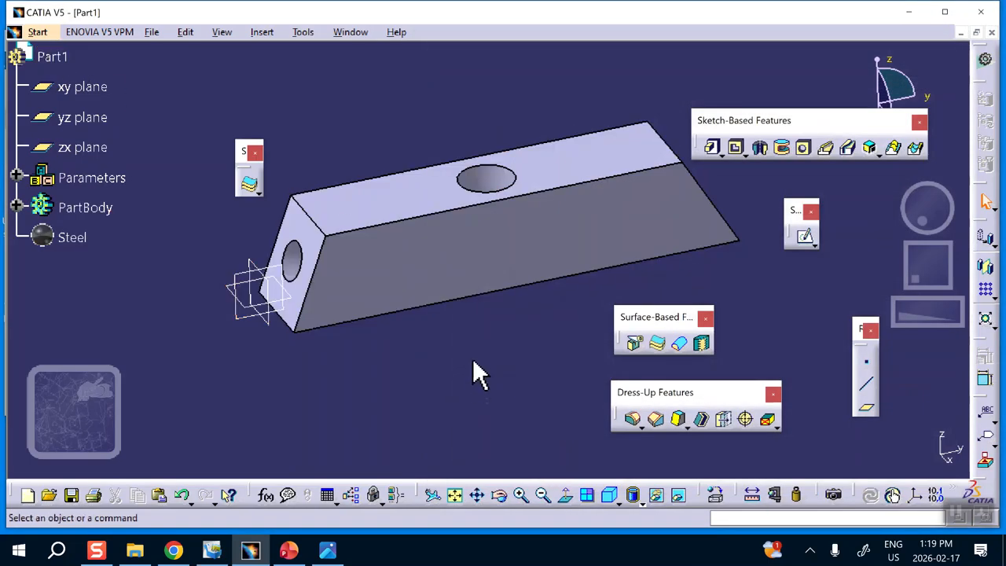
Step: Open the formula editor for Part1, move the floating toolbar clear of the part and display the part's dimensions
middle_drag(494, 307, 509, 352)
middle_drag(539, 282, 508, 316)
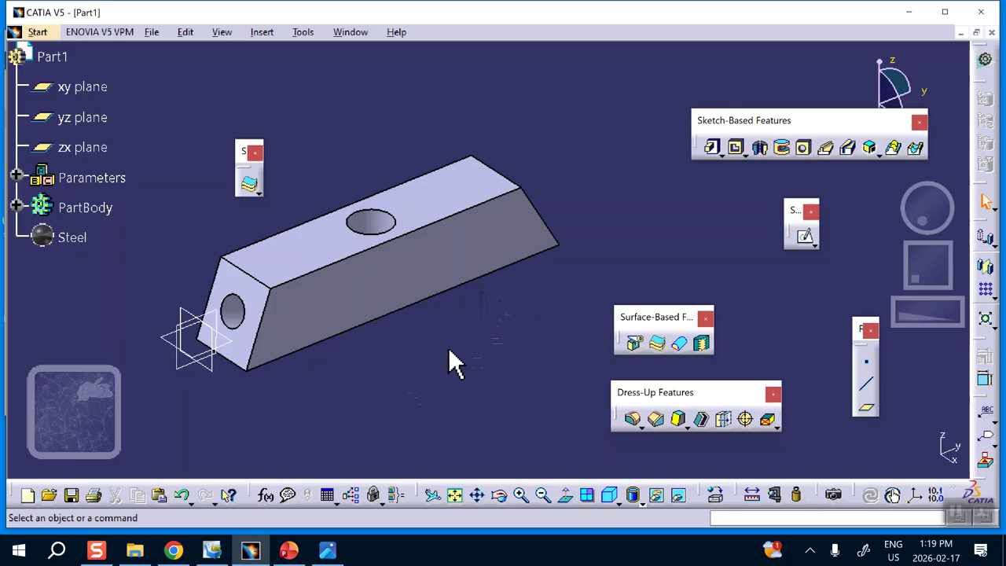
click(267, 497)
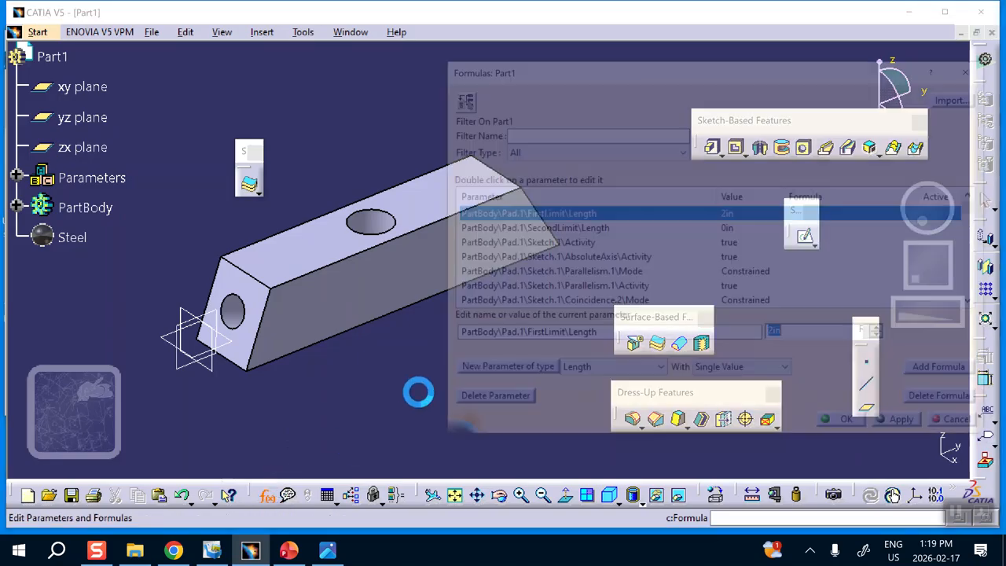
middle_drag(382, 191, 274, 187)
drag(238, 153, 246, 113)
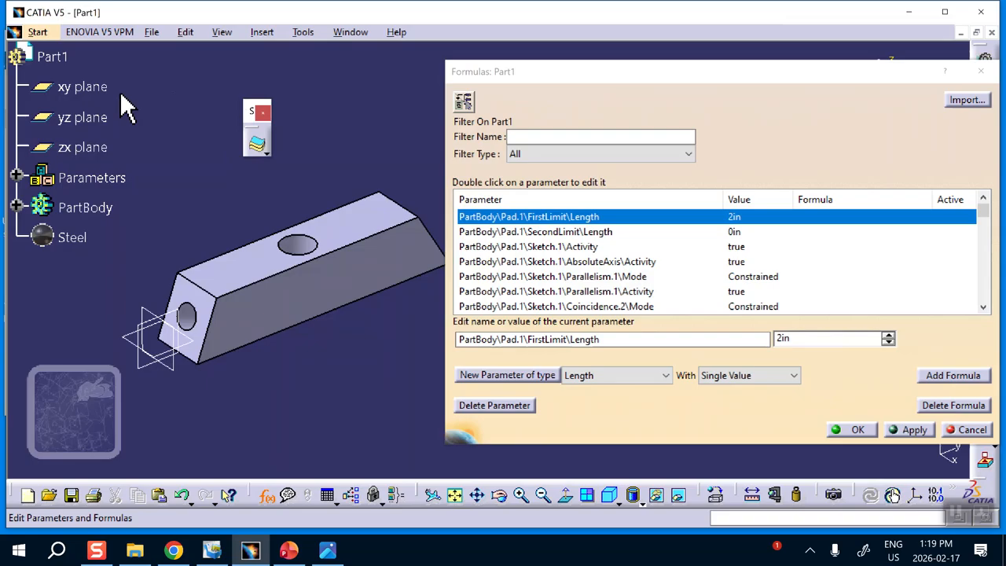
click(65, 59)
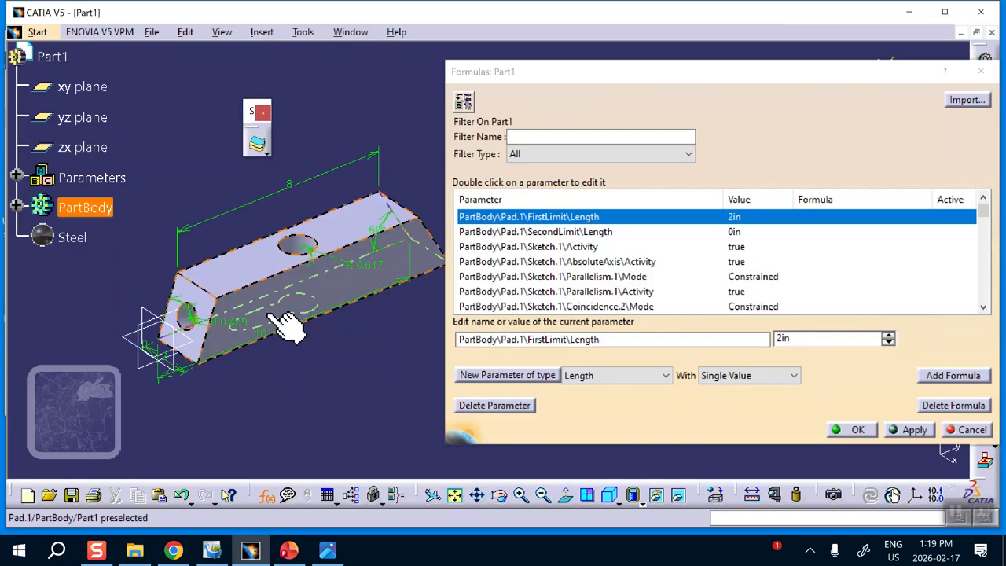
Step: Rename the length parameter of the part's top edge as B
click(291, 186)
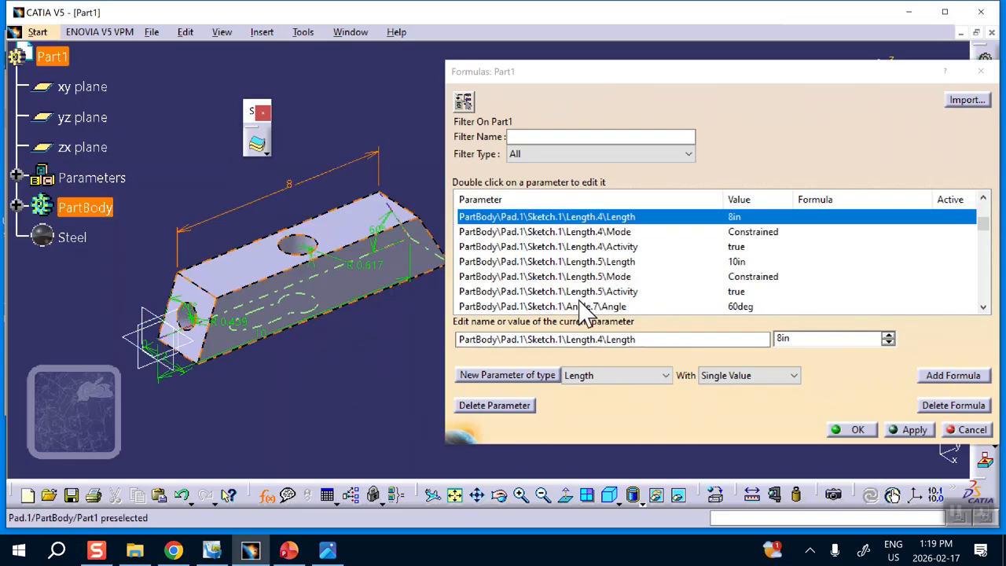
double_click(646, 339)
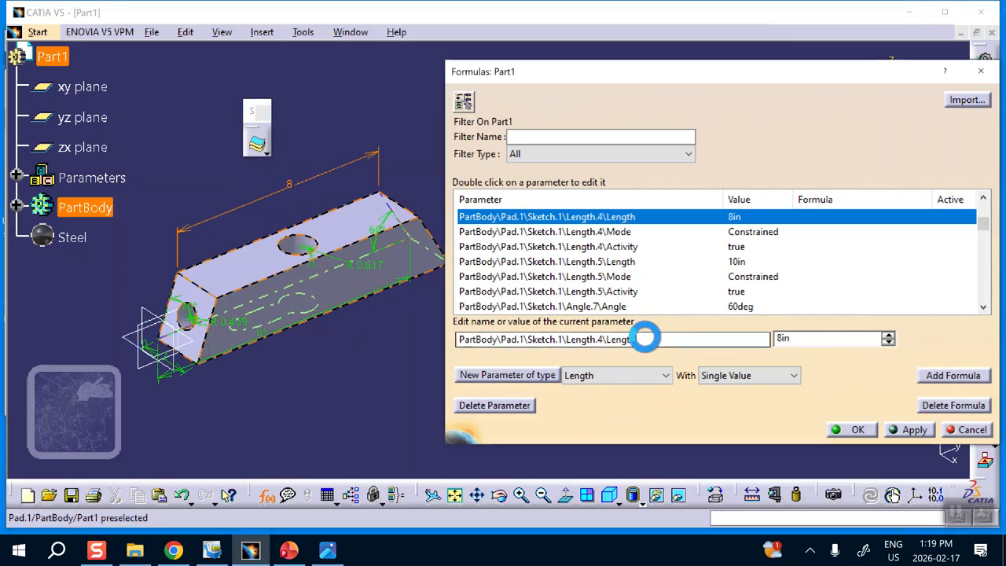
text(B)
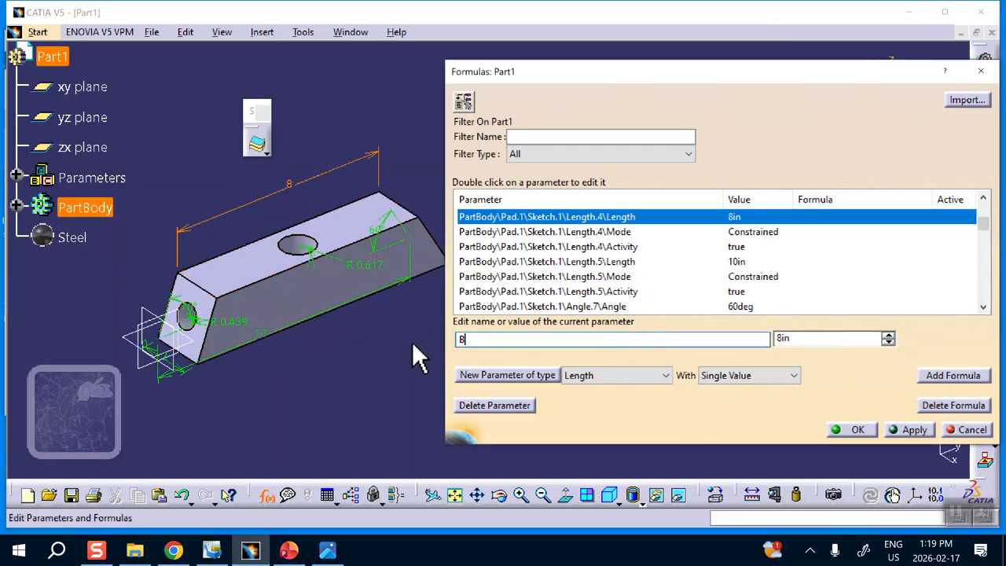
click(393, 413)
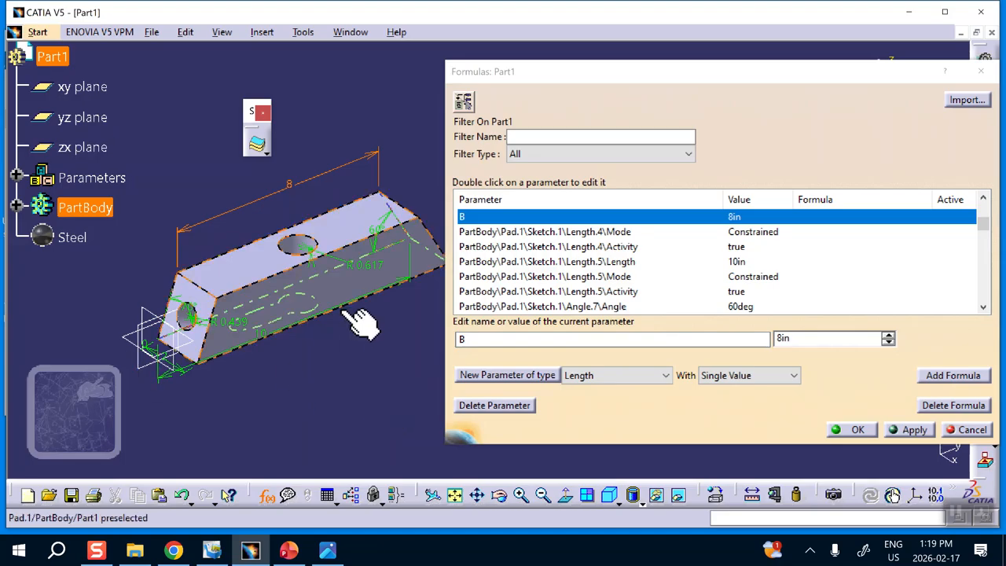
Step: Rename the length parameter of the part's base edge as L and apply it
click(262, 333)
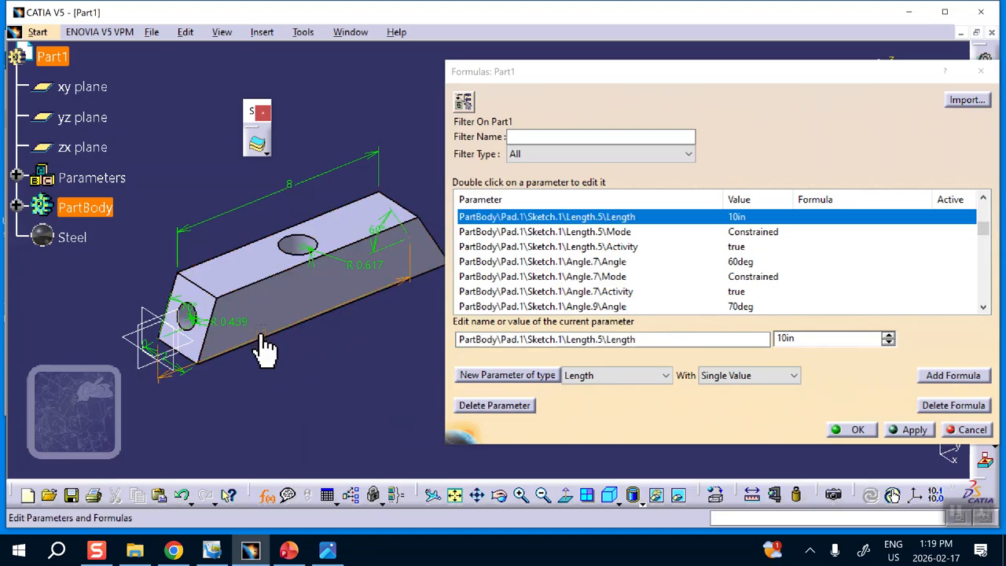
drag(654, 344, 451, 340)
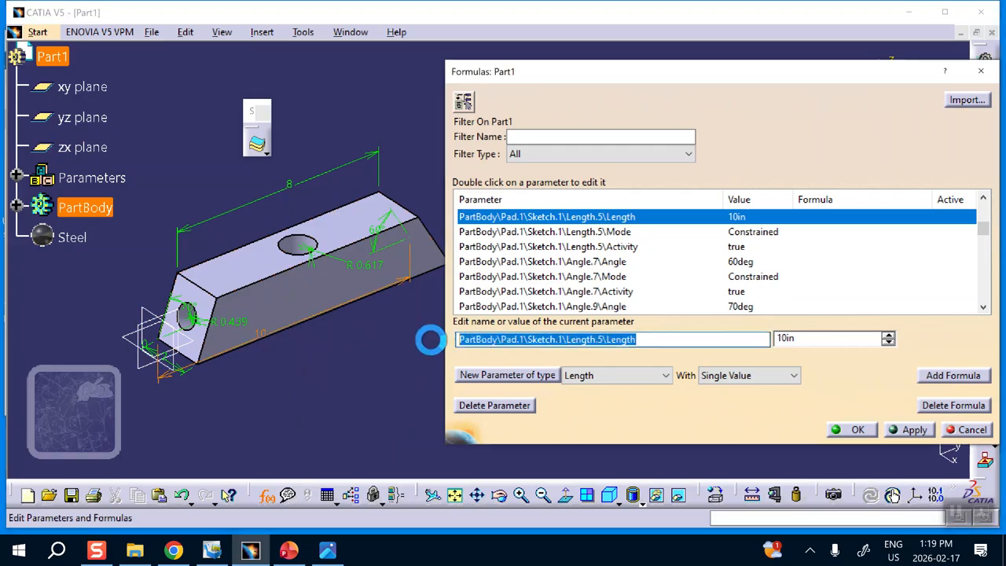
text(L)
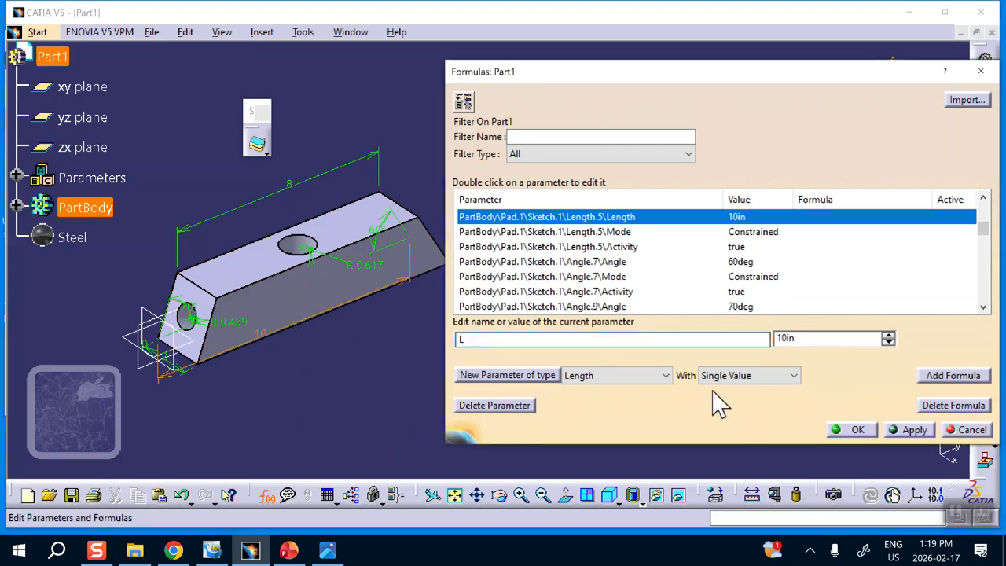
click(911, 429)
Step: Rename the radius parameter of the hole in the top face as RTOP and apply it
ctrl+middle_drag(370, 352, 365, 316)
click(331, 269)
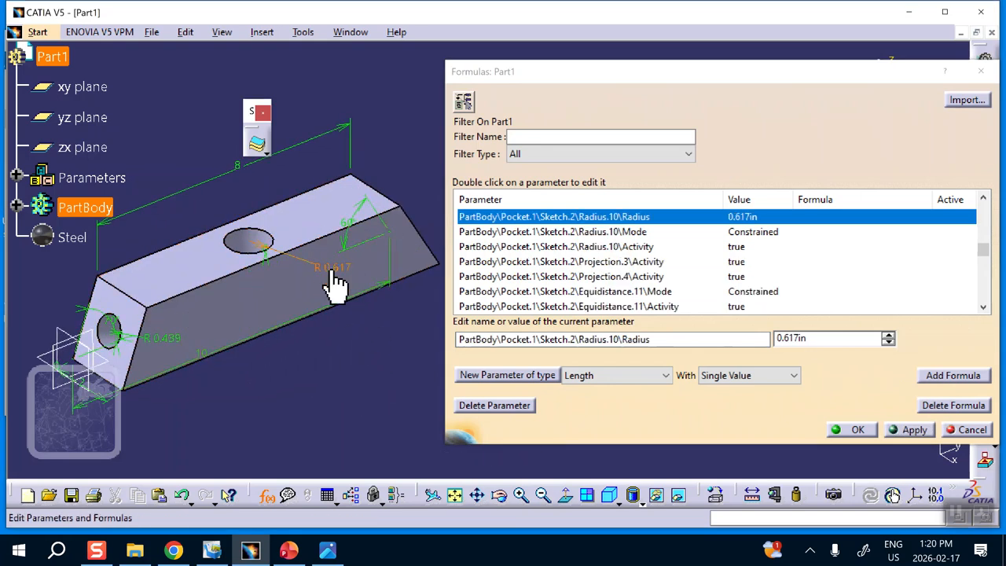
drag(661, 344, 461, 339)
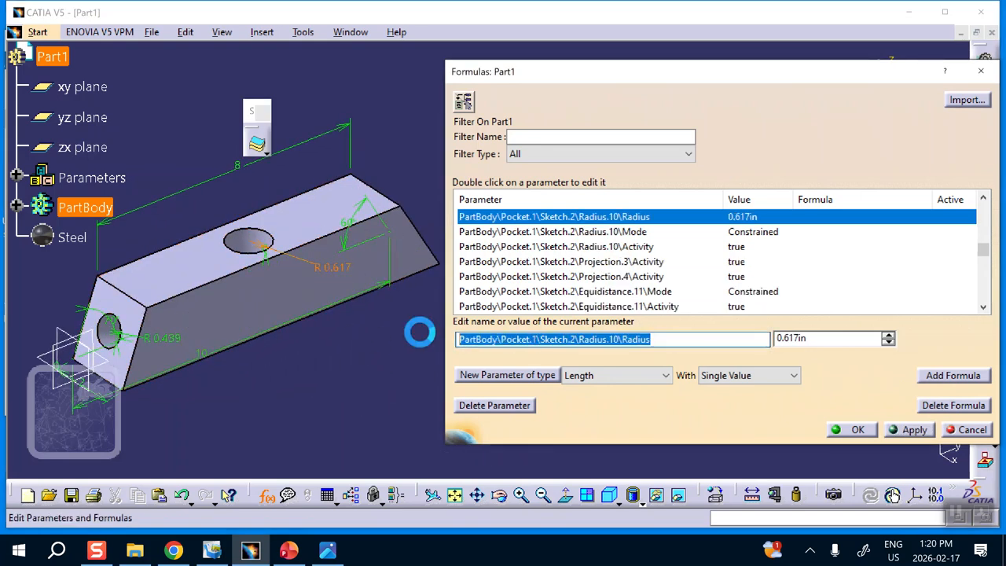
text(RTOP)
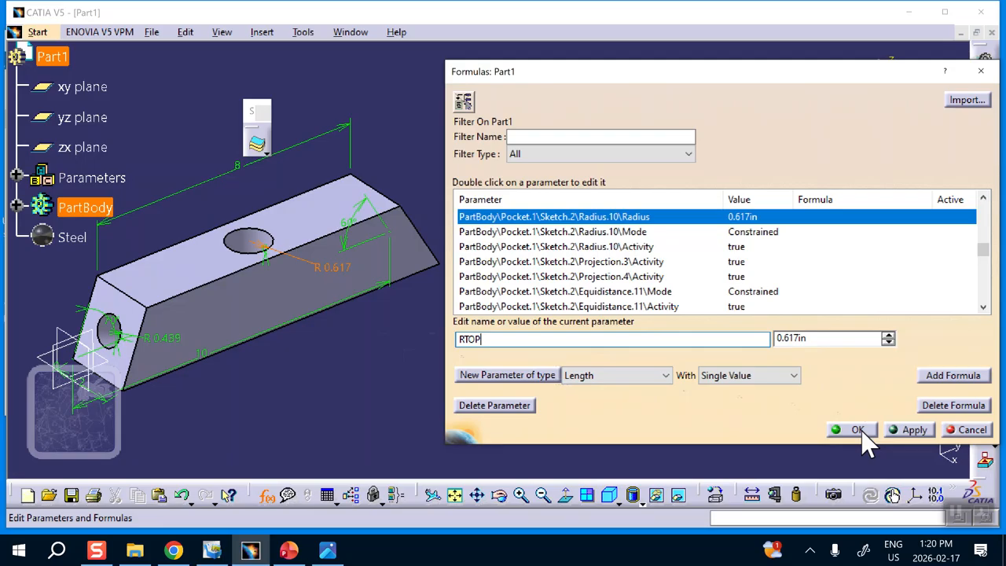
click(908, 428)
Step: Rename the radius parameter of the hole in the slanted side face as RSIDE and apply it
middle_drag(235, 400, 458, 298)
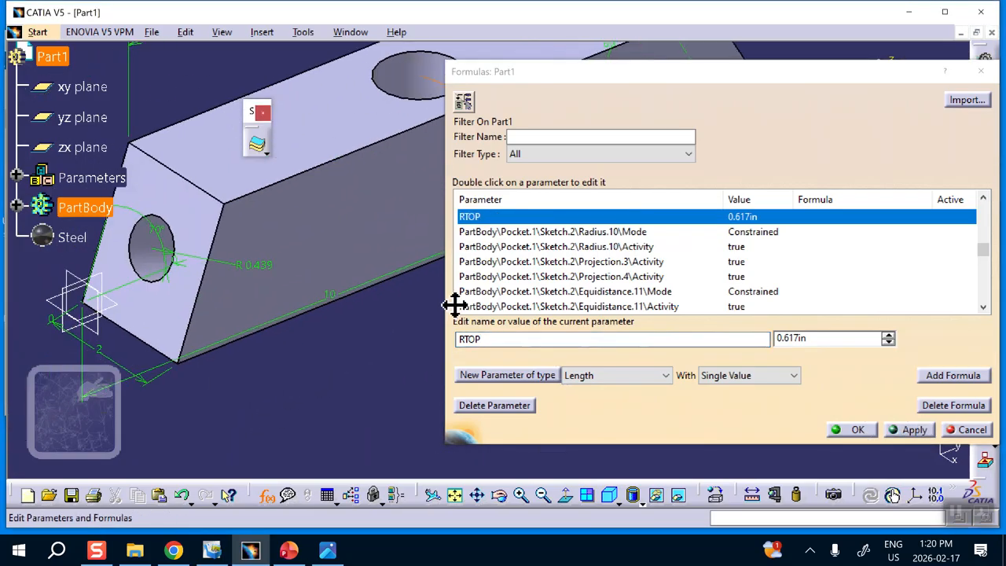
click(262, 265)
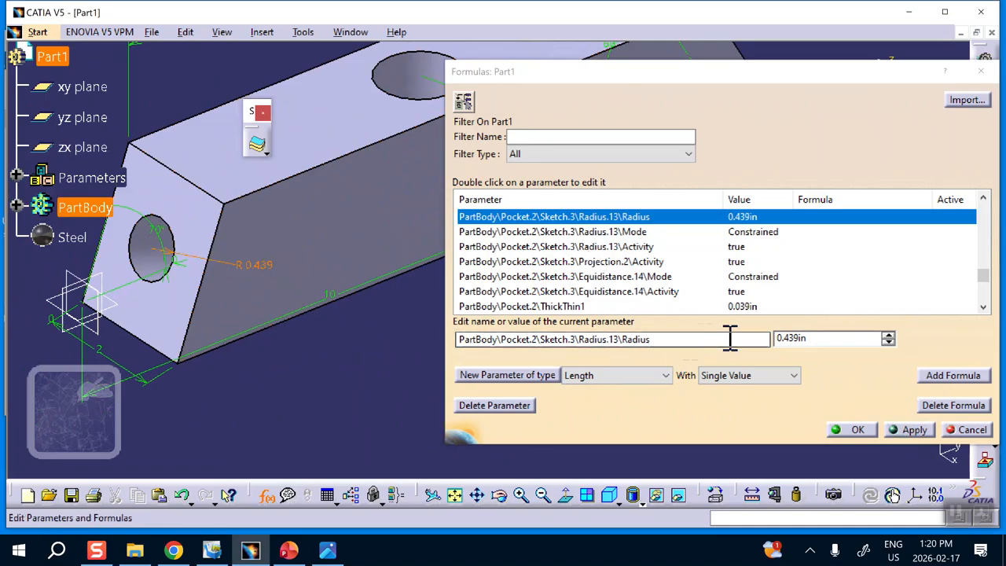
drag(697, 341, 328, 337)
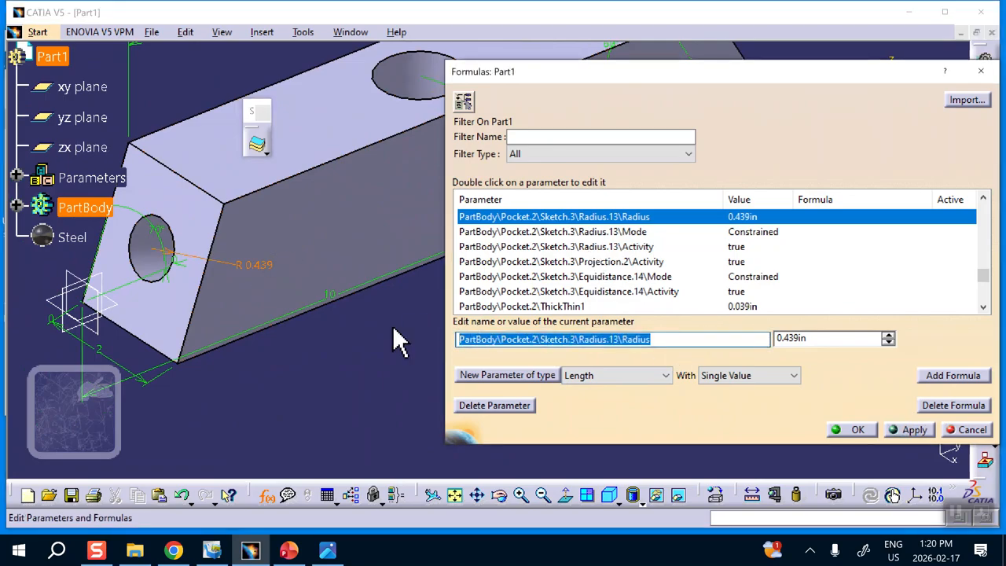
text(RSIDE)
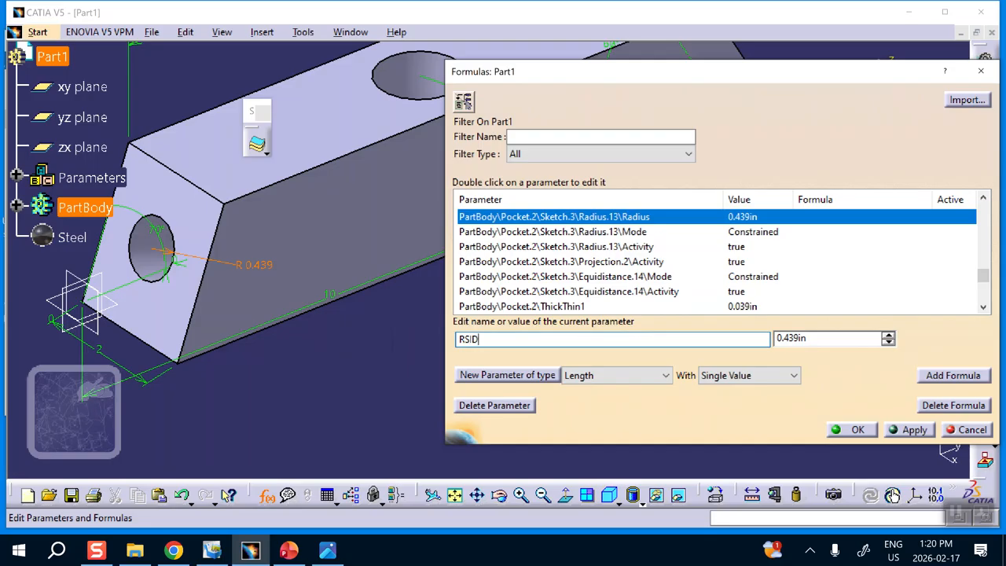
click(909, 430)
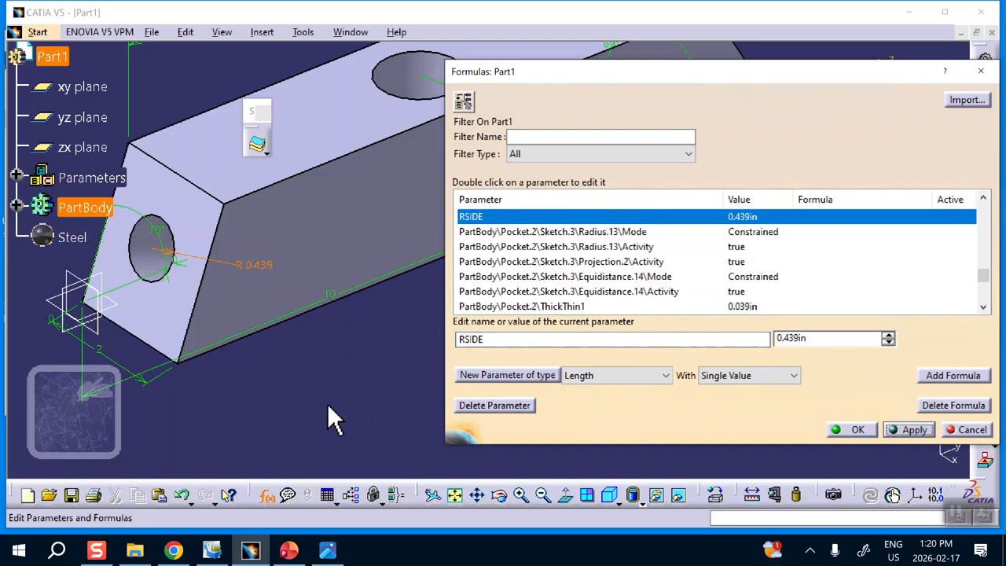
Step: Rename the angle parameter of the slanted end without a sketched circle, the 60° one, as beta and apply it
middle_drag(330, 421, 322, 241)
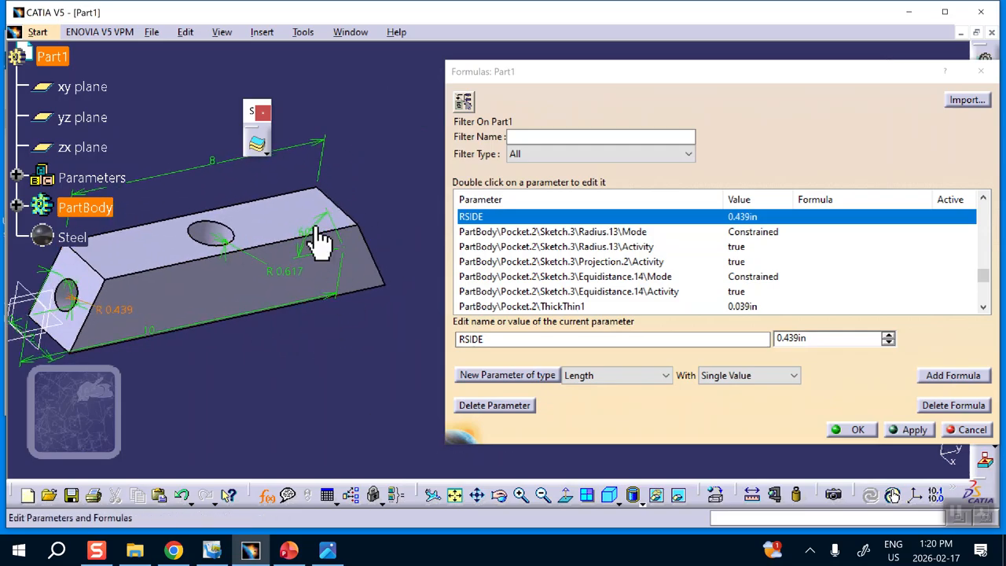
click(319, 232)
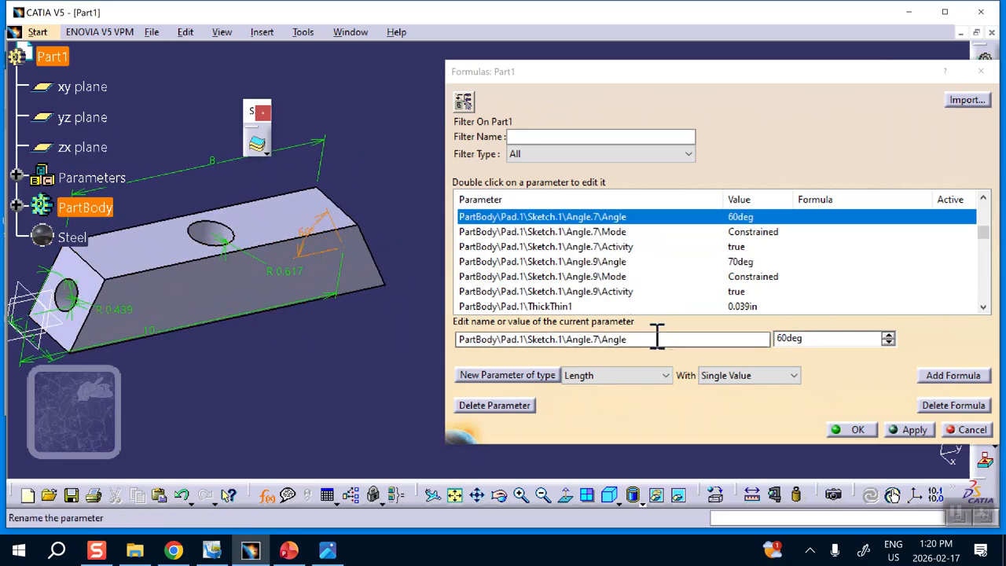
double_click(719, 338)
text(beta)
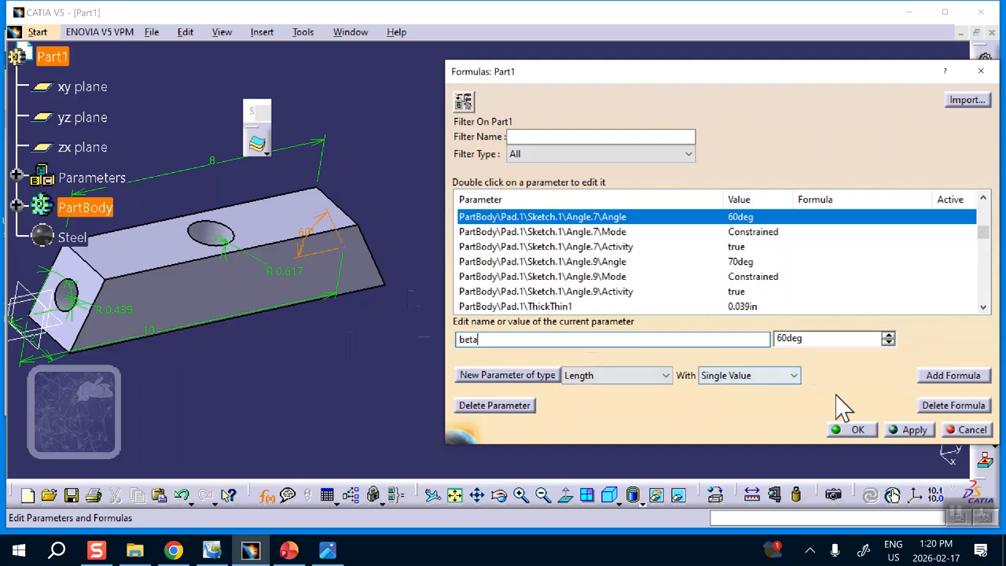
click(910, 430)
Step: Rename the 70° angle parameter at the slanted end with the side hole as alfa and apply it
middle_drag(175, 381, 302, 324)
middle_drag(229, 416, 263, 279)
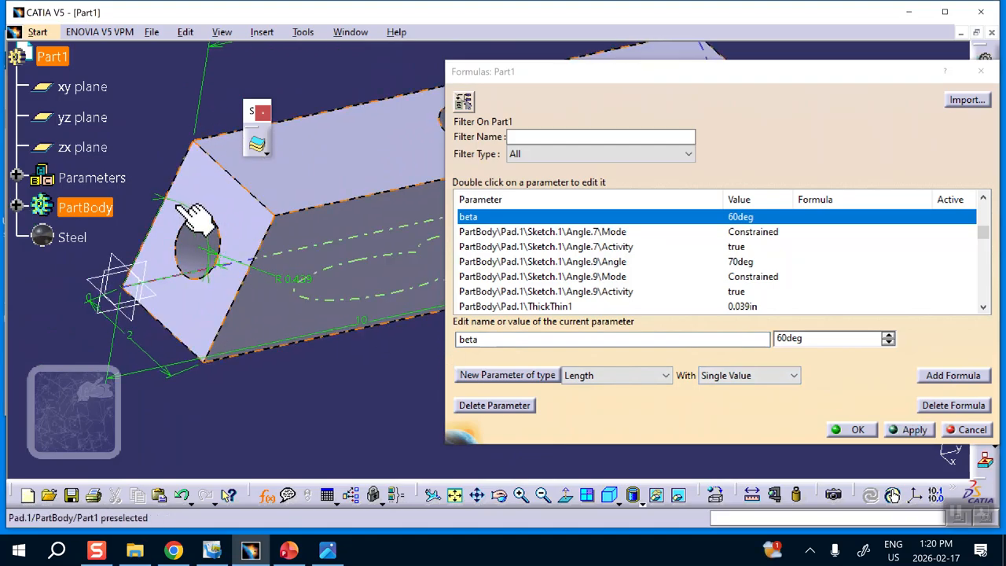
click(215, 218)
click(621, 340)
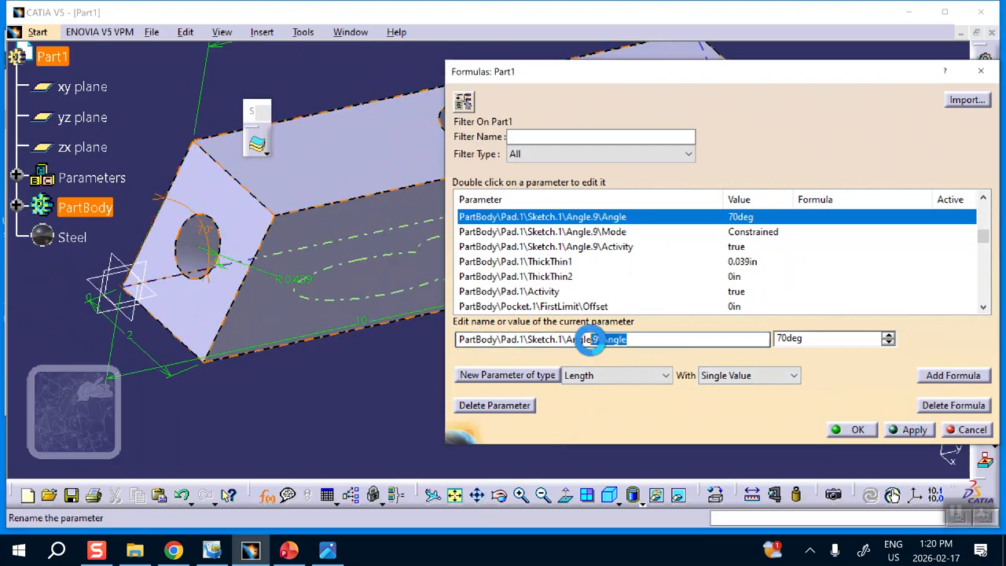
text(alfa)
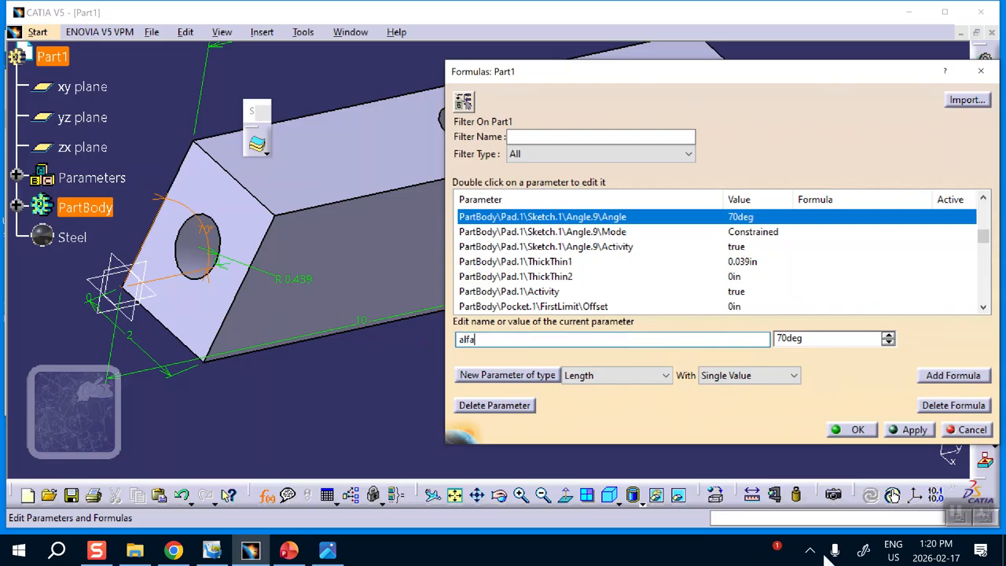
click(897, 430)
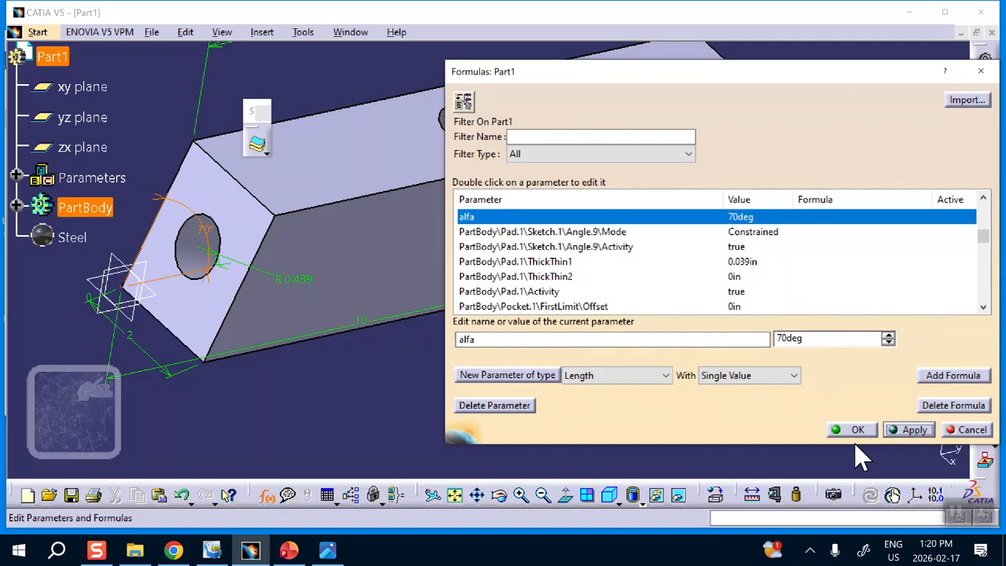
Step: Filter the parameter list to Renamed parameters to check the new names, and restore the All filter
middle_drag(334, 342, 591, 241)
click(686, 155)
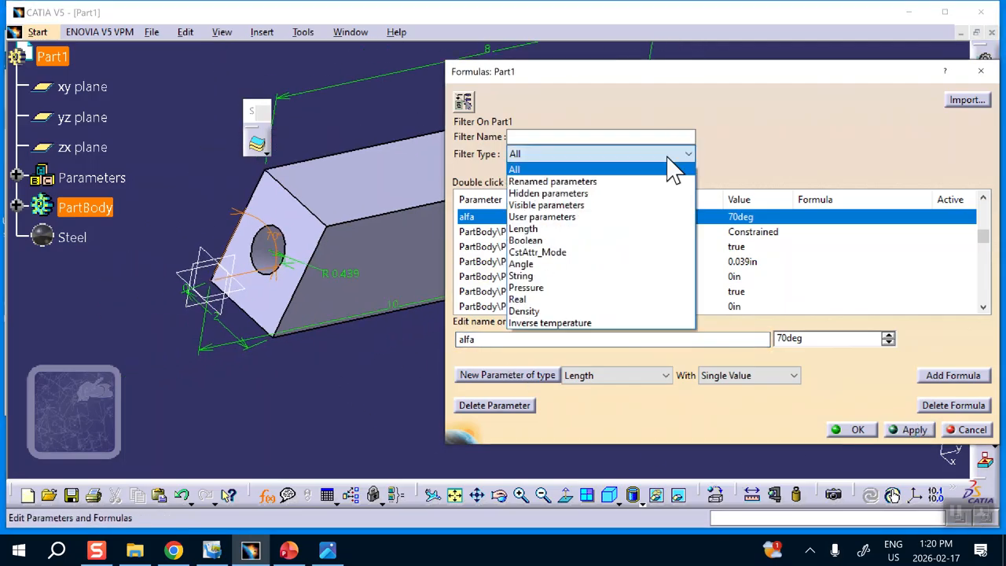
click(605, 182)
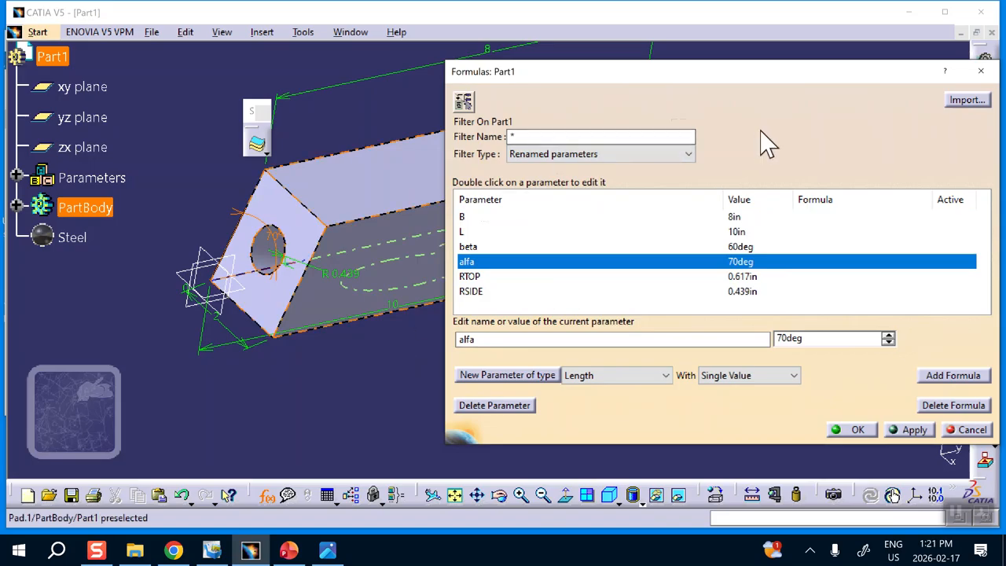
click(690, 155)
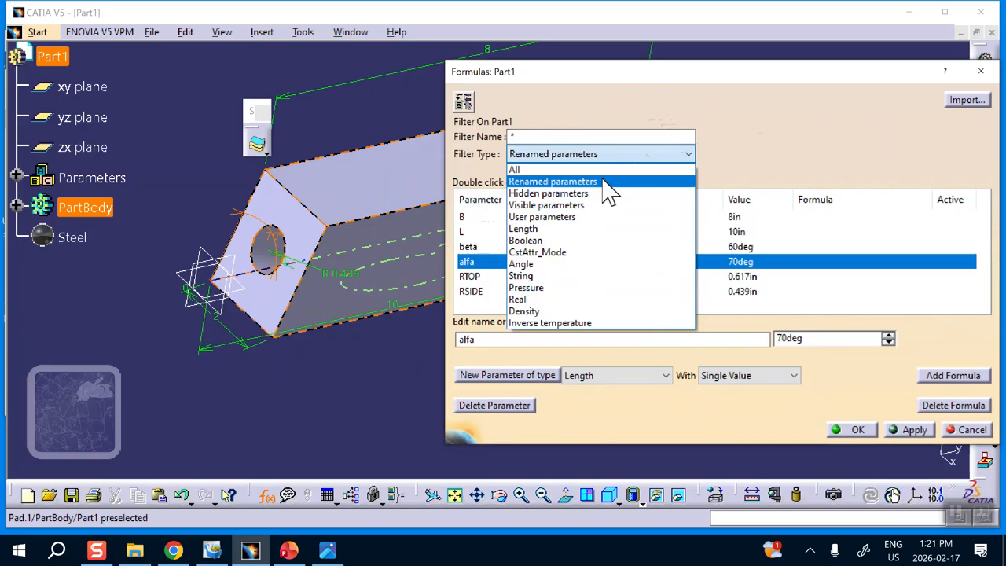
click(602, 169)
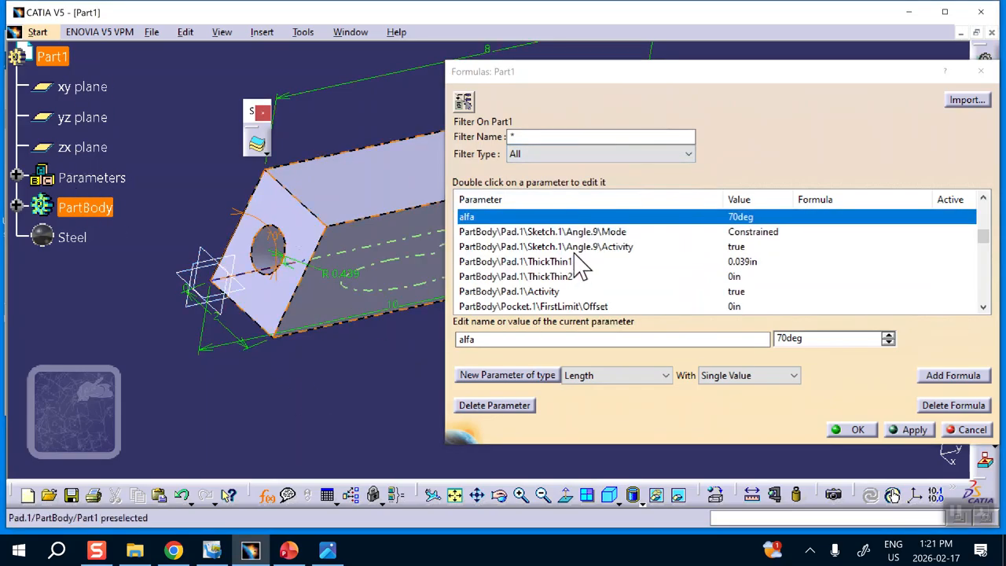
Step: Rename the Material parameter, the one with the value Steel, as Mat to match the reference activity and apply it
scroll(578, 268, down, 10)
scroll(578, 267, down, 5)
scroll(580, 265, down, 6)
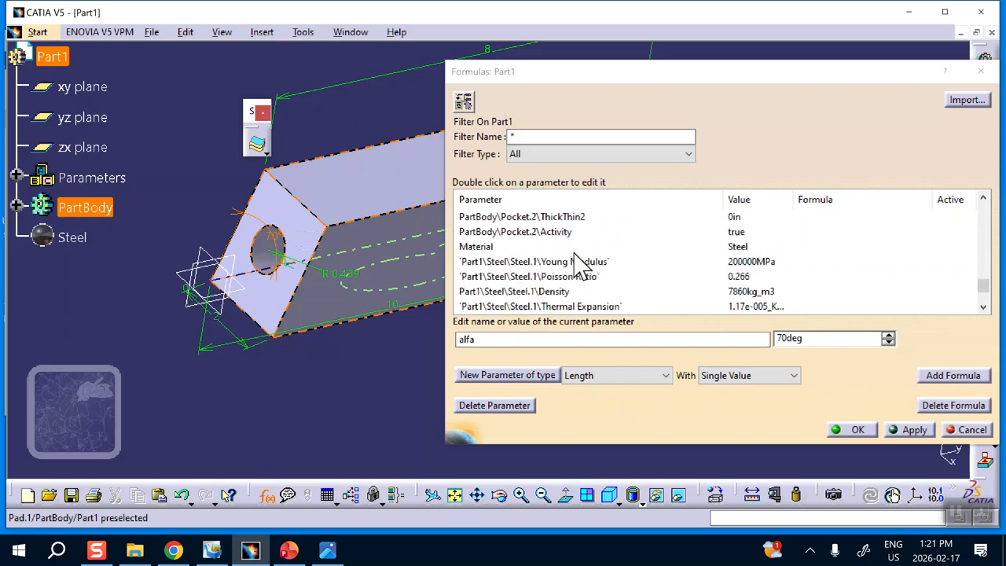
click(486, 246)
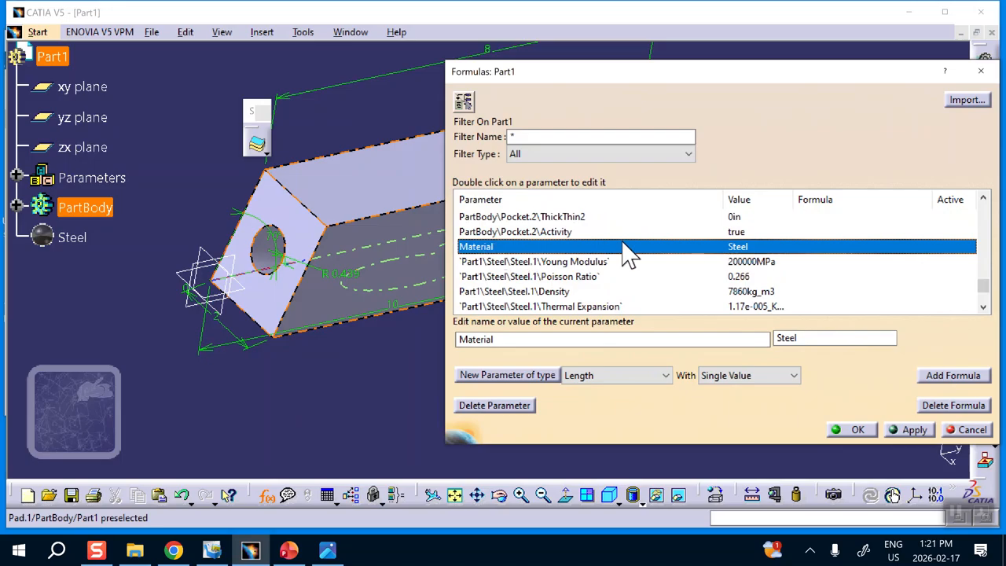
click(509, 337)
double_click(509, 337)
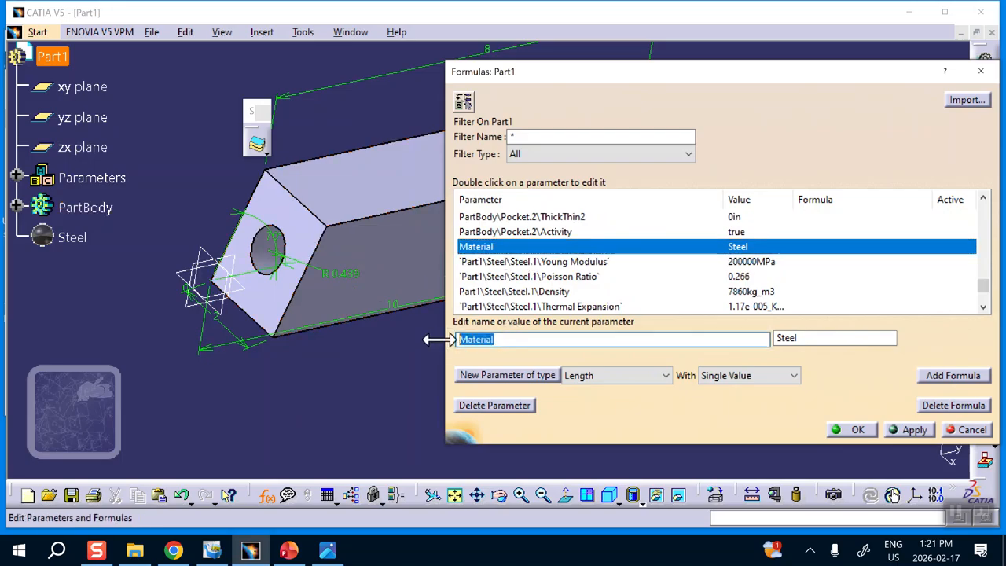
text(Mat)
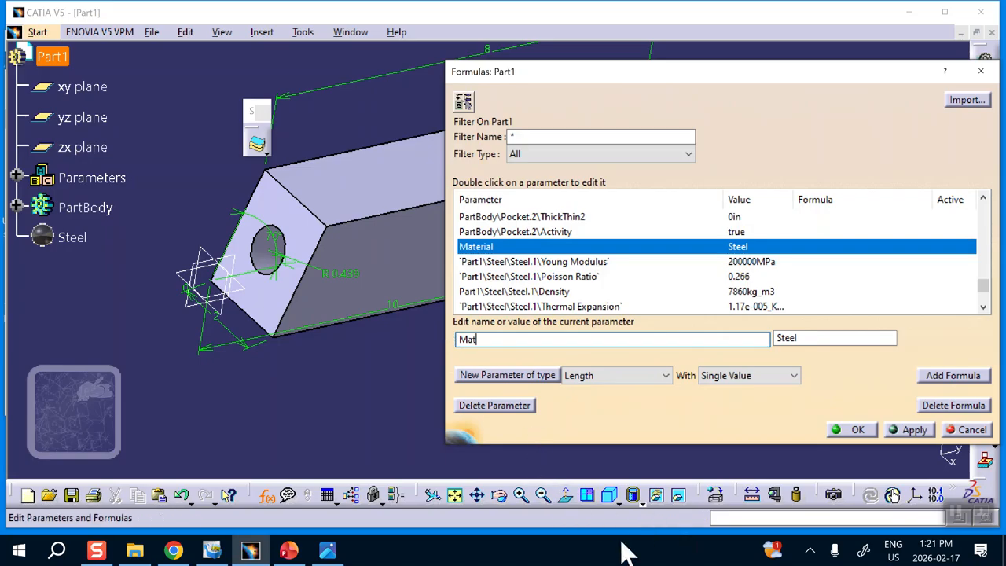
click(329, 553)
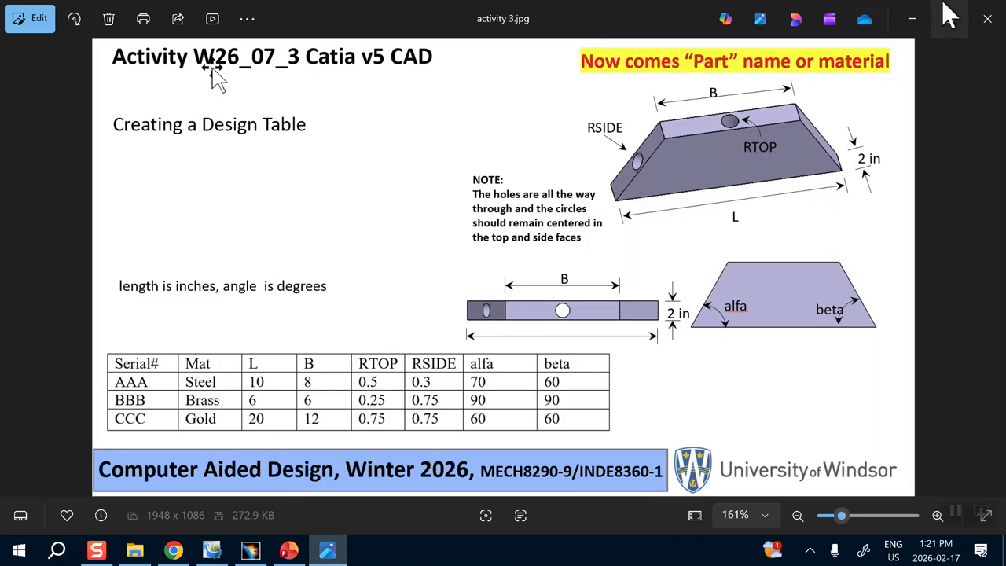
click(915, 13)
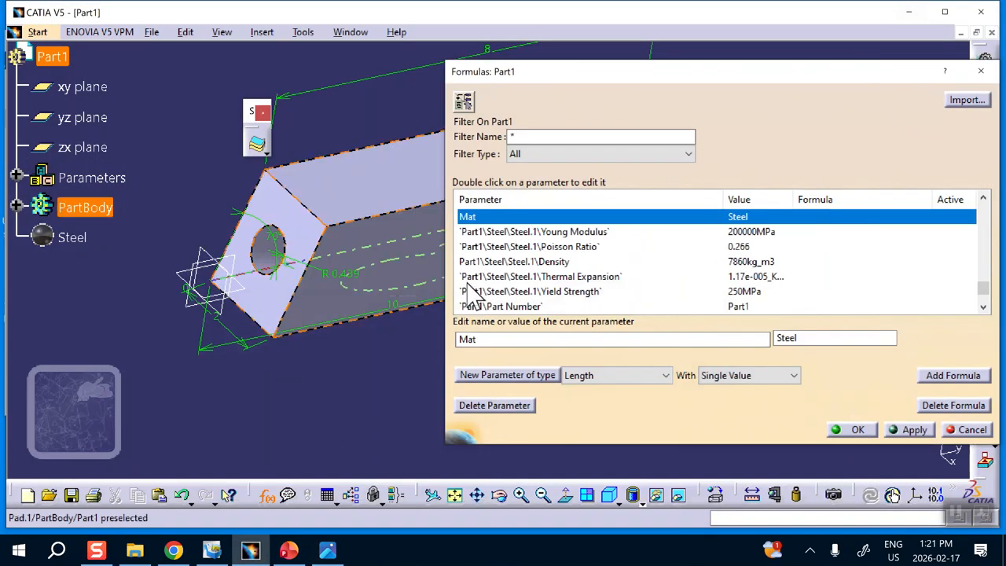
click(479, 338)
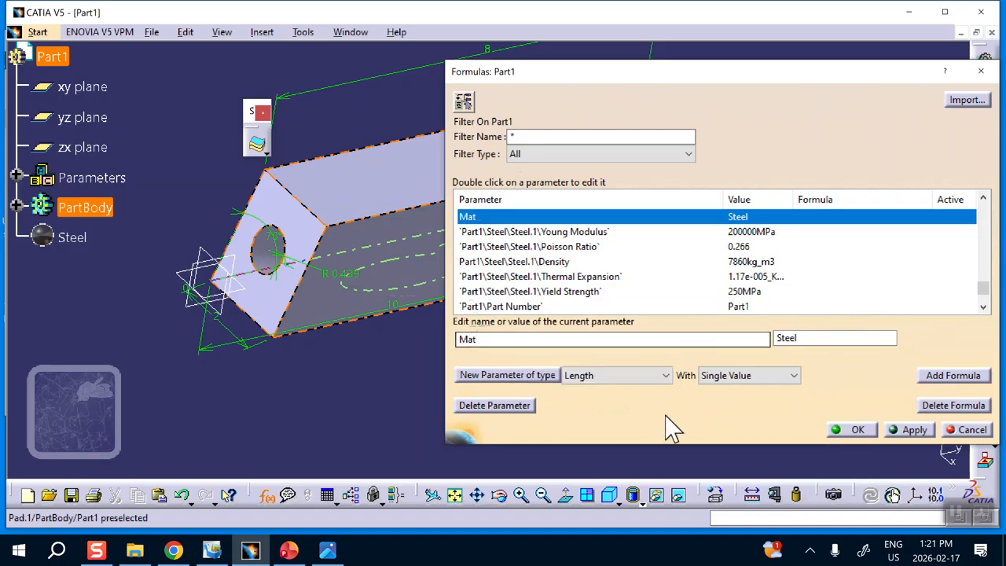
click(912, 429)
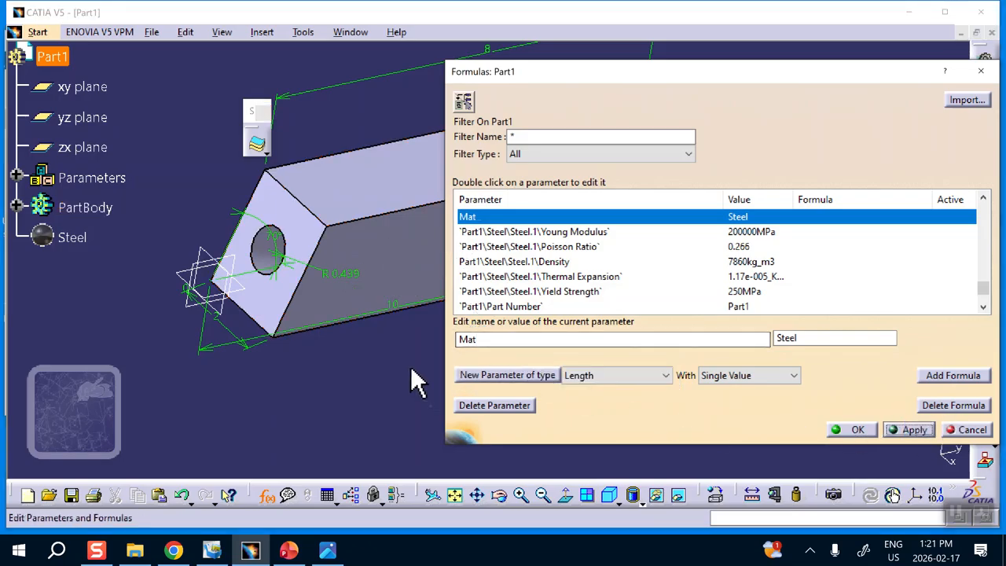
Step: Rename the Part Number parameter as Serial# to match the reference activity, apply it and accept the parameter changes
click(486, 306)
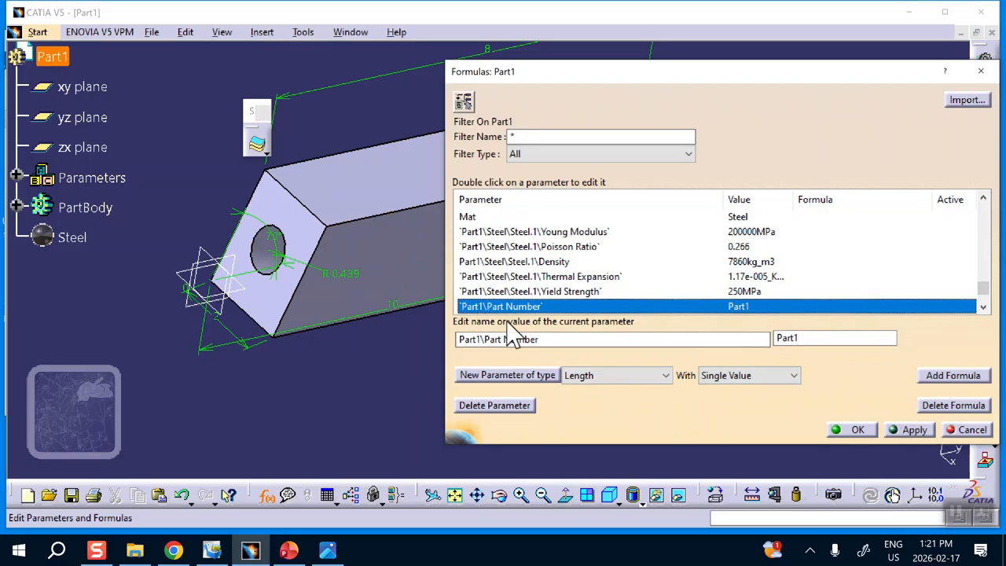
click(550, 340)
drag(550, 340, 359, 349)
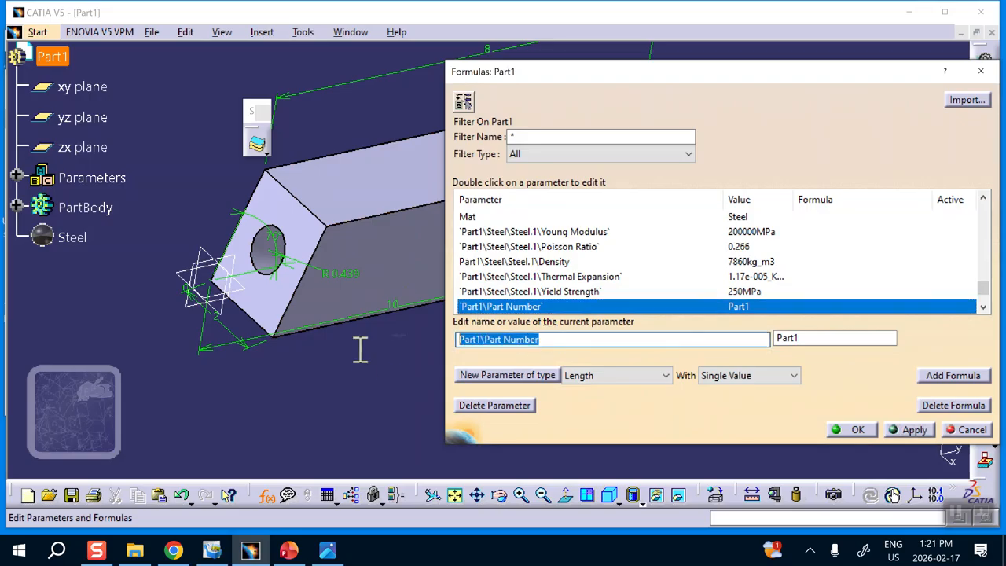
text(Serial#)
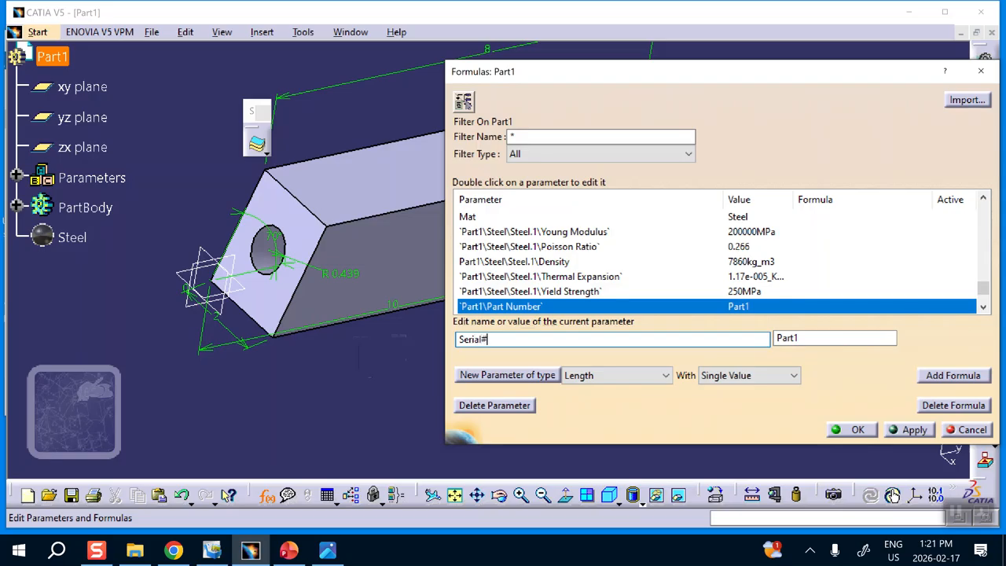
key(Return)
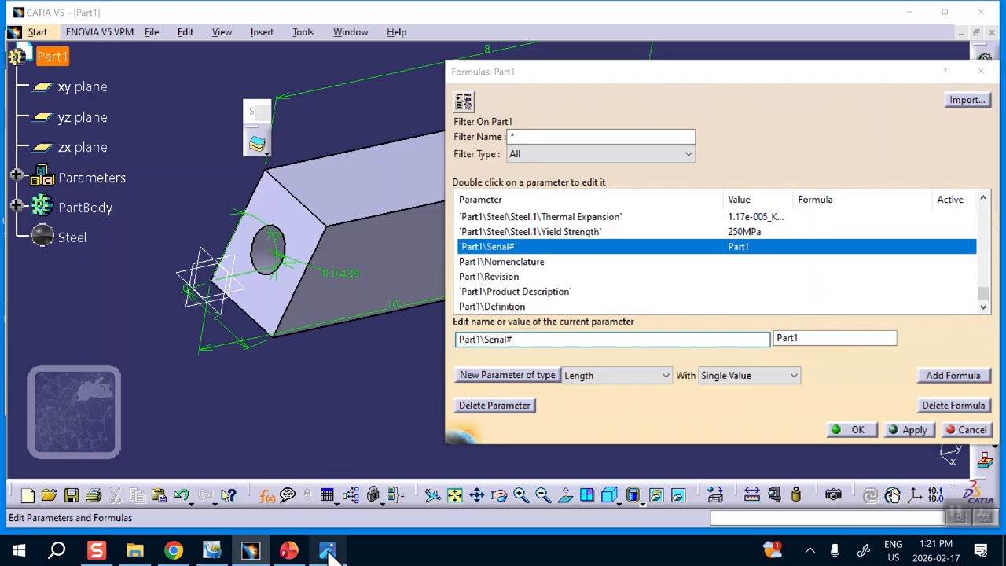
click(328, 551)
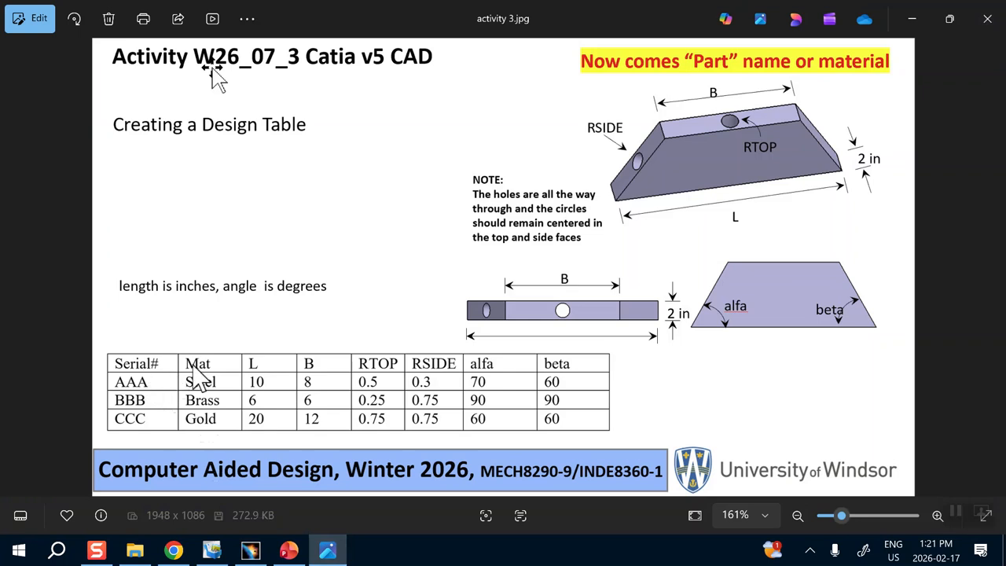
click(912, 18)
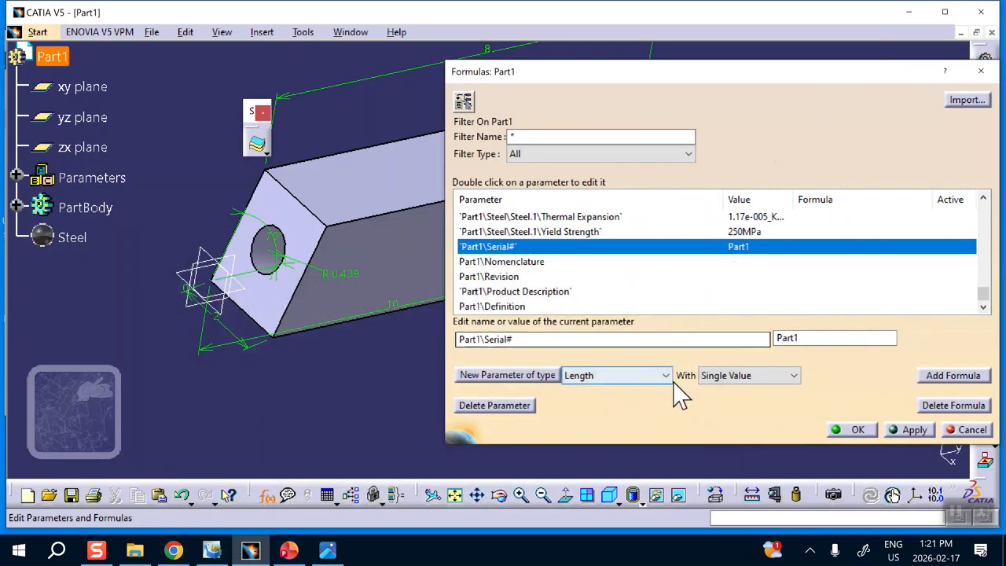
click(904, 430)
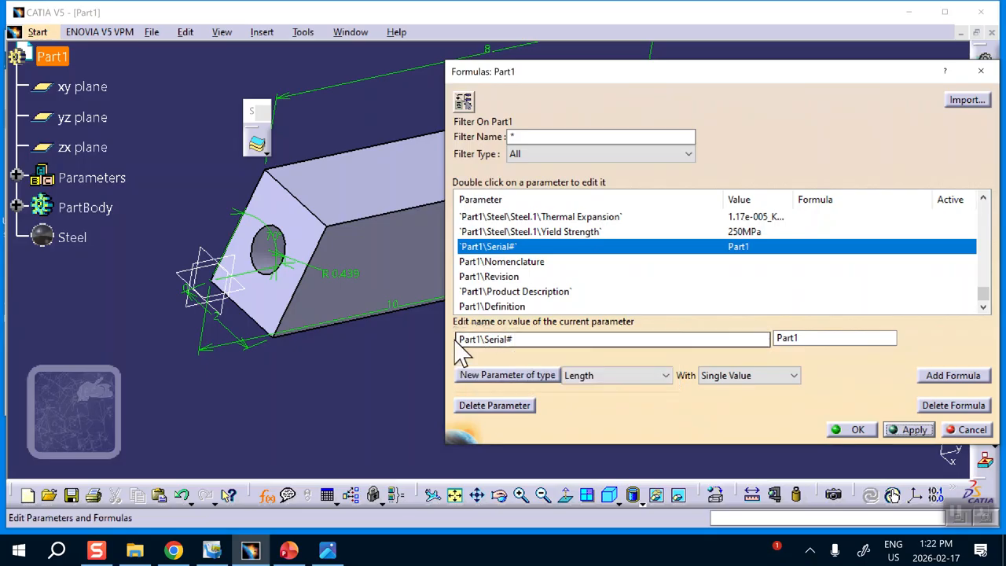
click(327, 550)
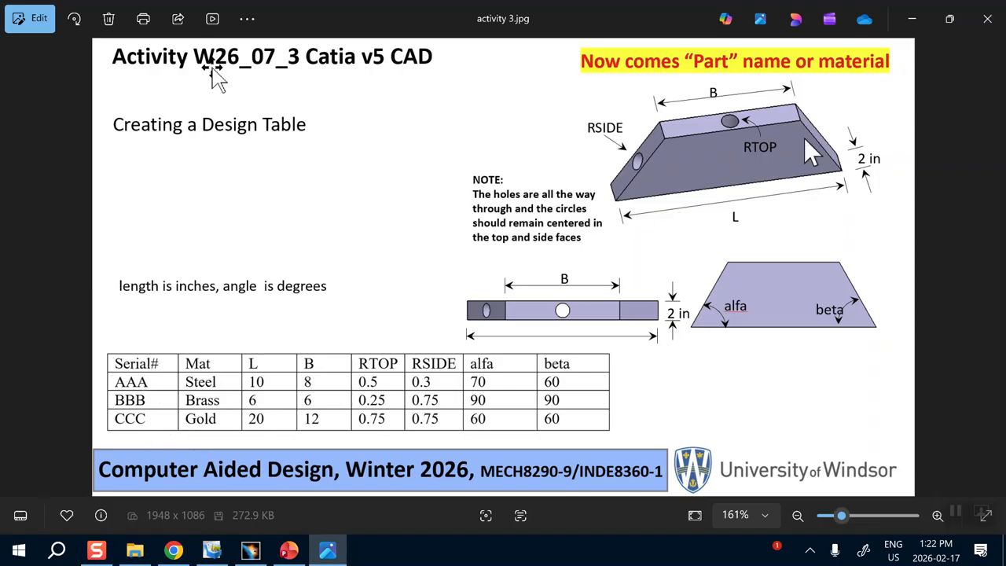
click(912, 18)
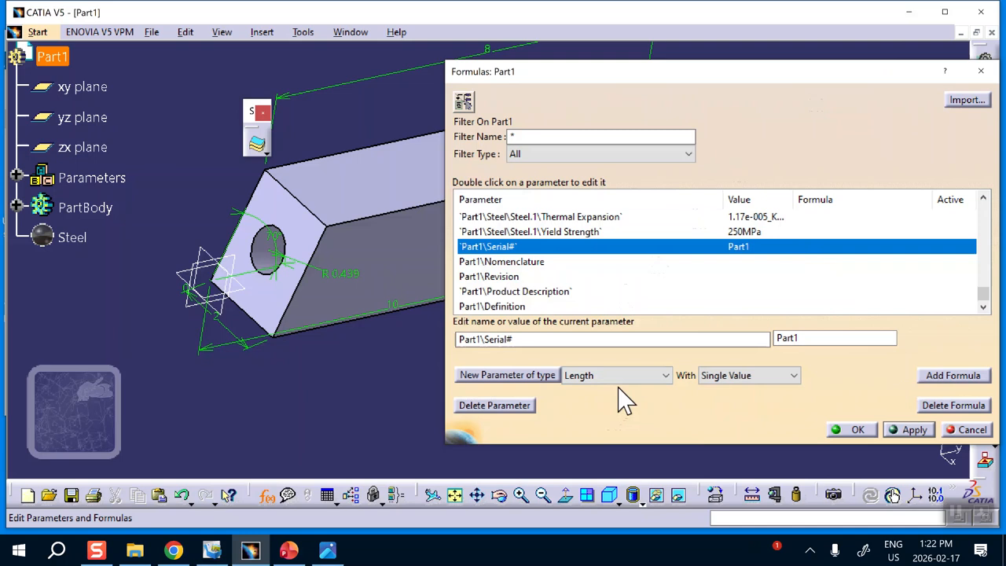
click(803, 339)
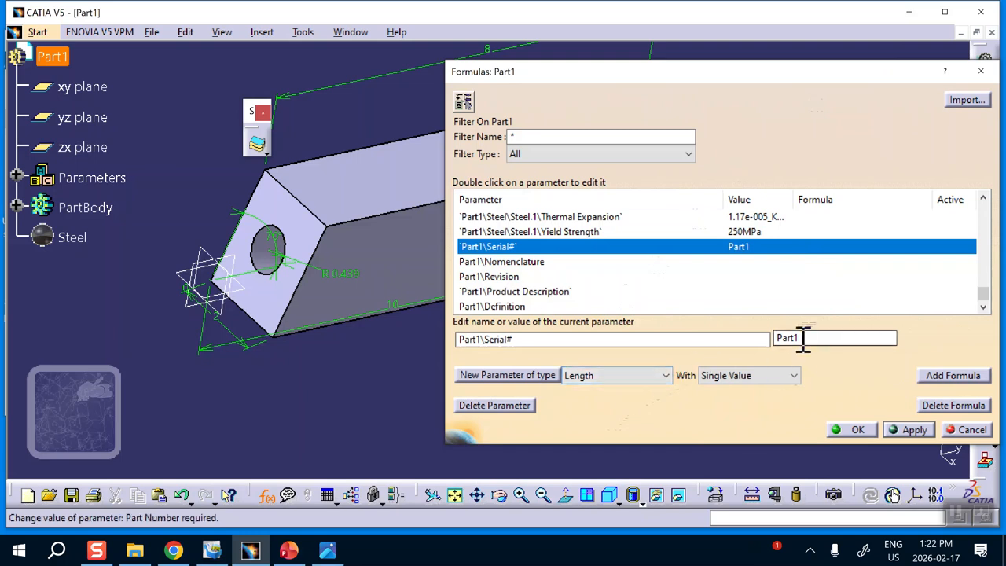
click(857, 431)
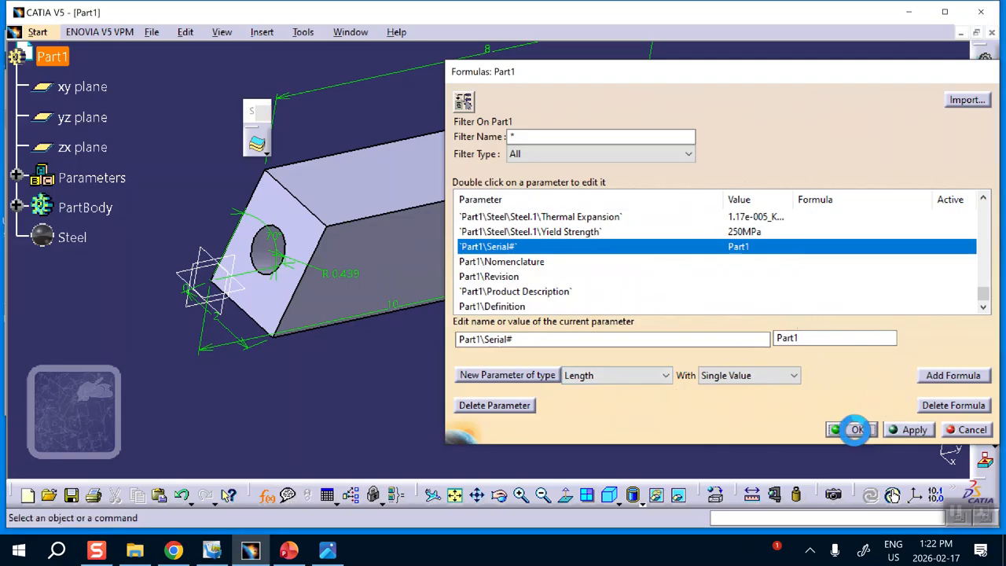
Step: Start a new design table for the part, created with current parameter values
middle_drag(397, 331, 534, 376)
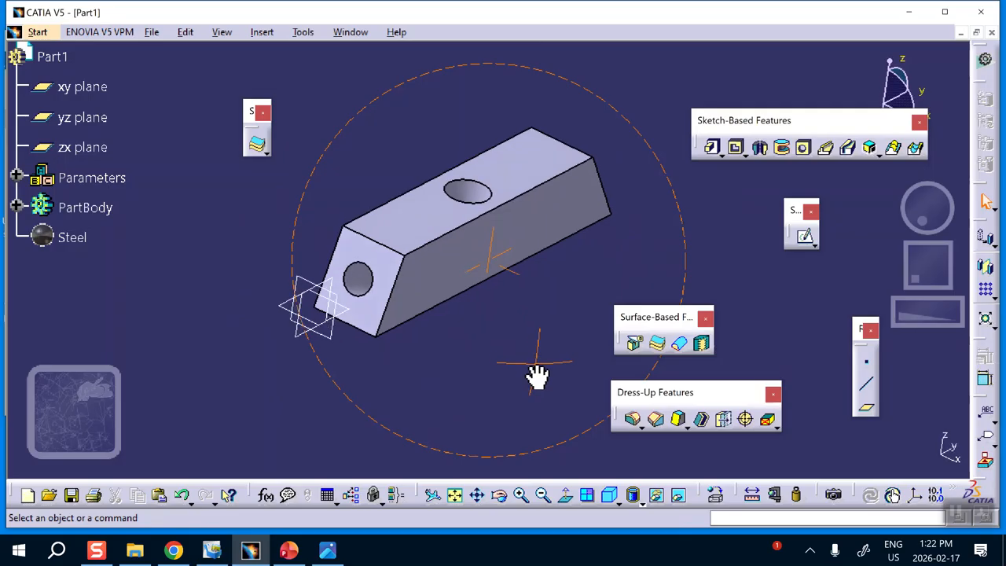
middle_drag(575, 202, 461, 216)
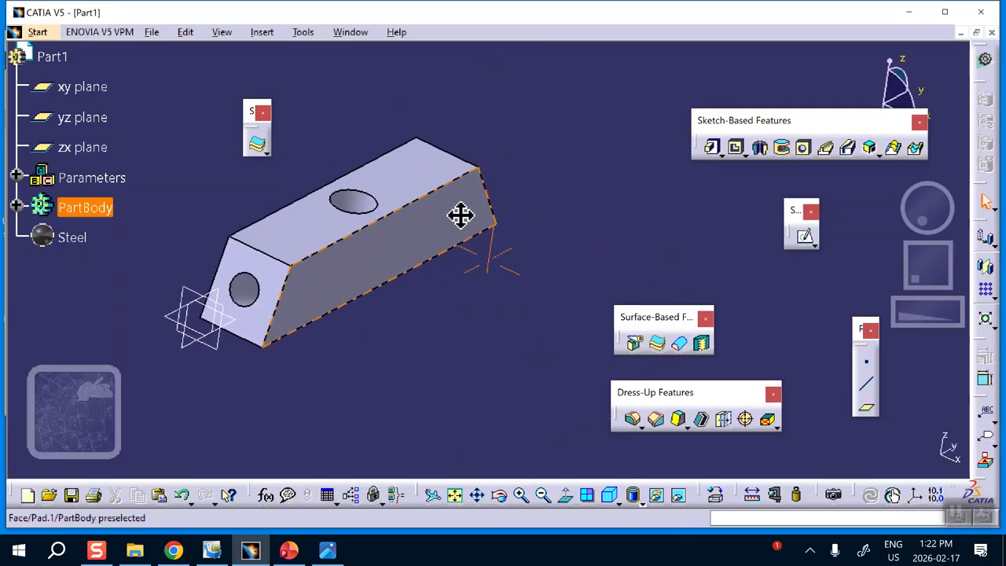
click(330, 499)
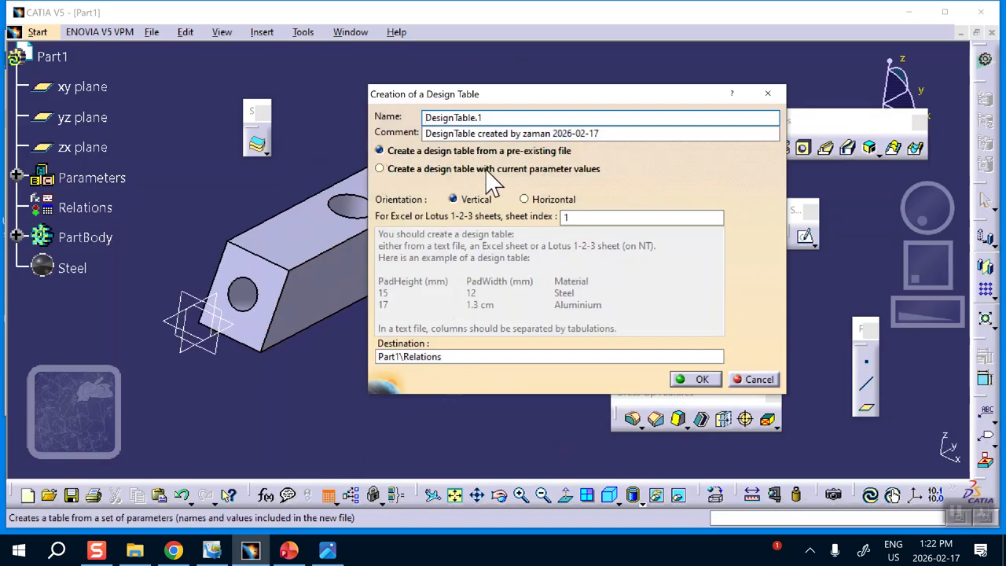
click(379, 168)
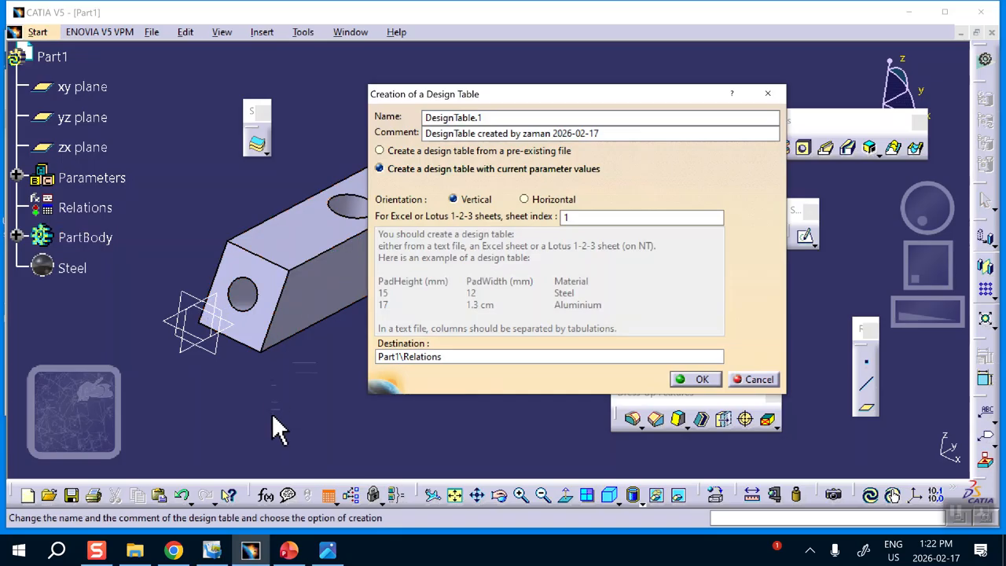
click(697, 379)
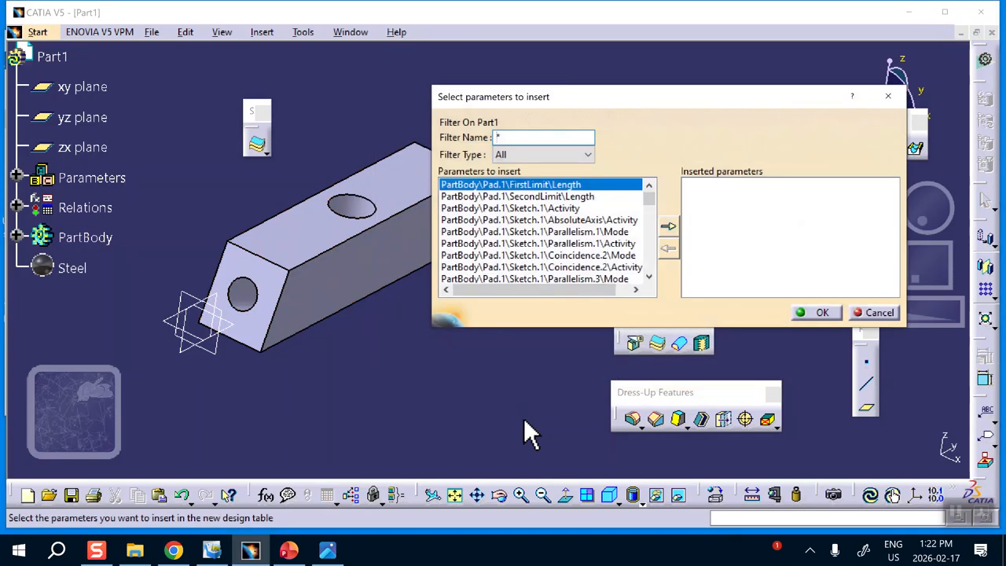
Step: Filter the insertable parameters to Renamed parameters and add Serial# and Mat to the design table, in that order
click(550, 155)
click(535, 185)
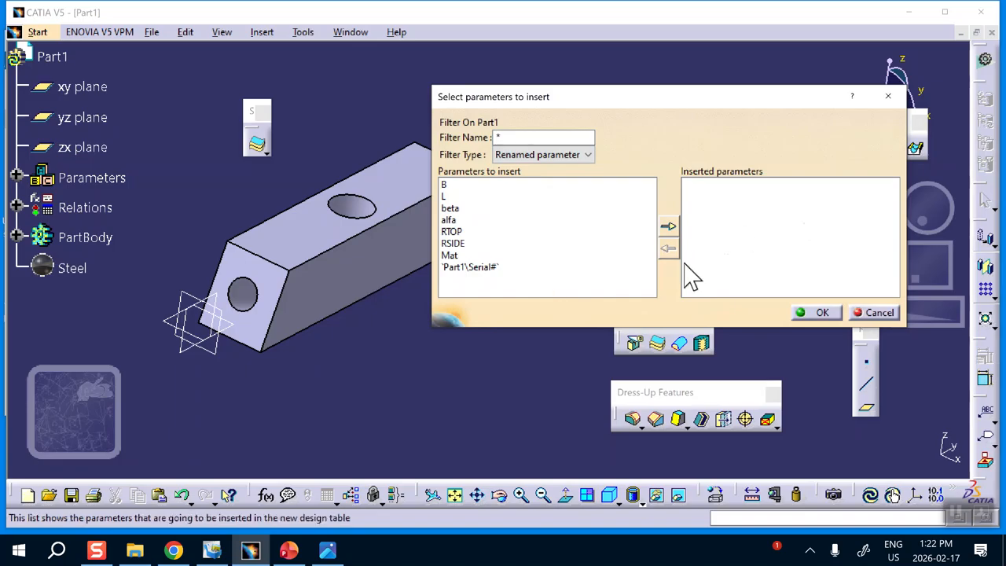
click(479, 267)
click(668, 227)
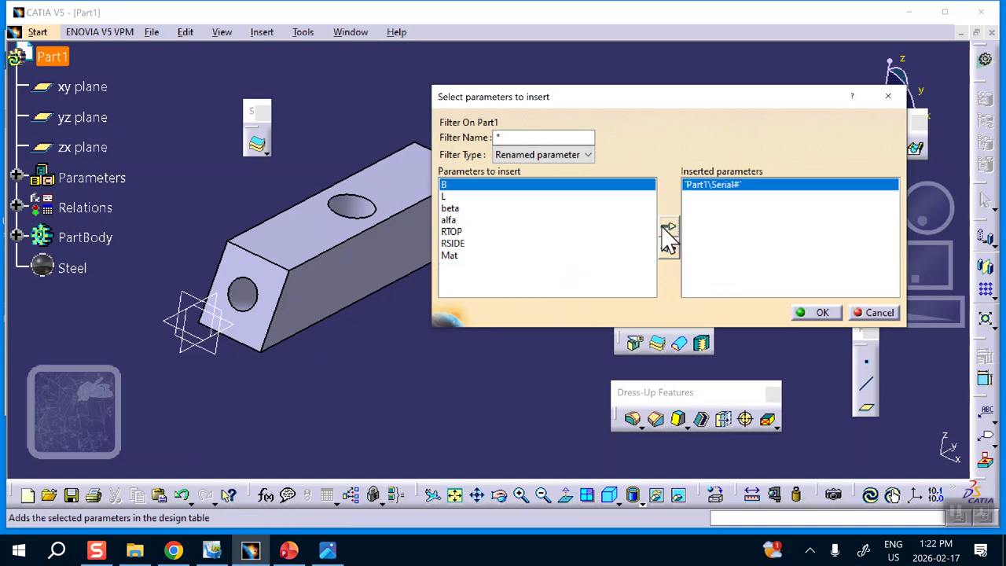
click(452, 256)
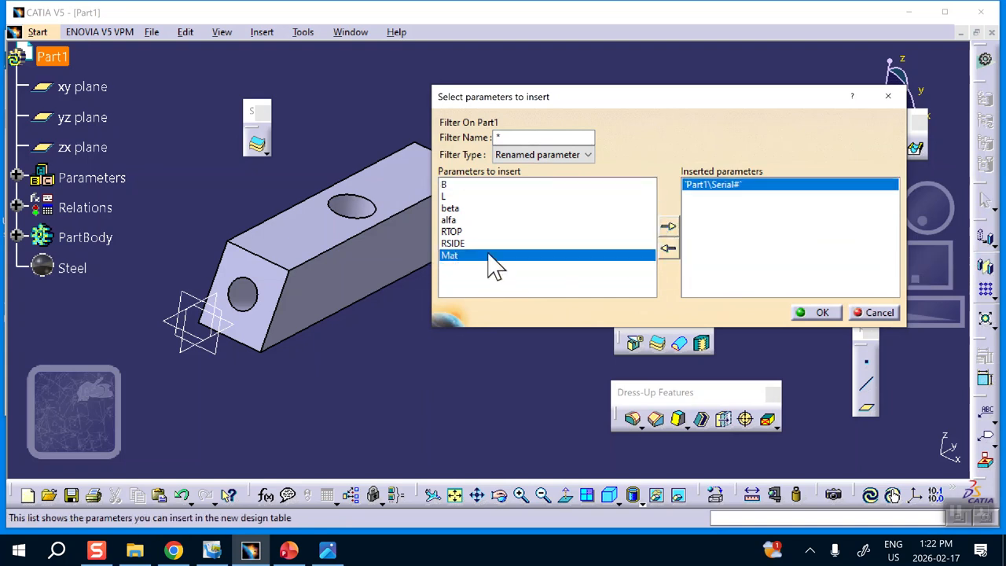
click(668, 227)
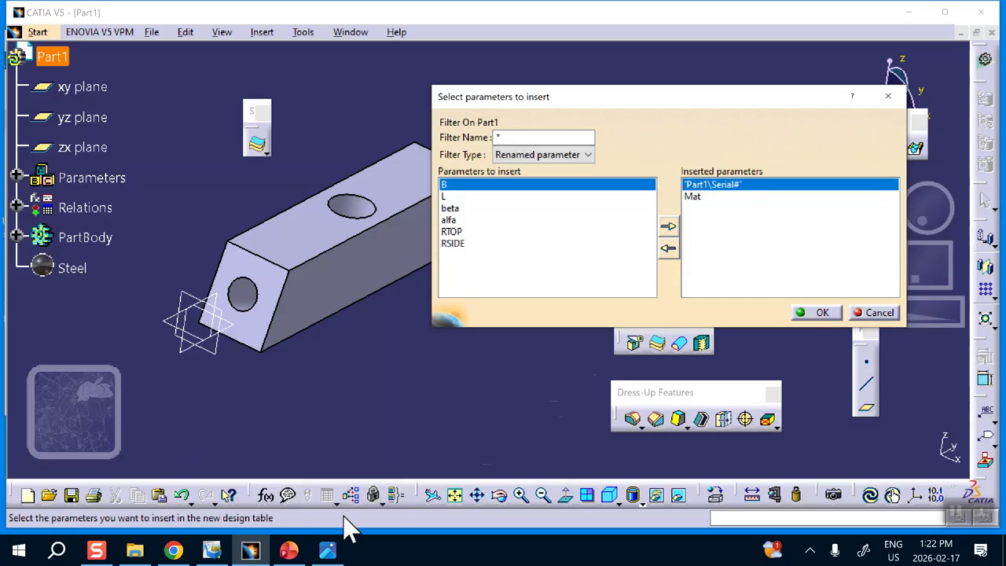
Step: Check the column order in the reference activity and add the parameters L and B to the design table
click(329, 550)
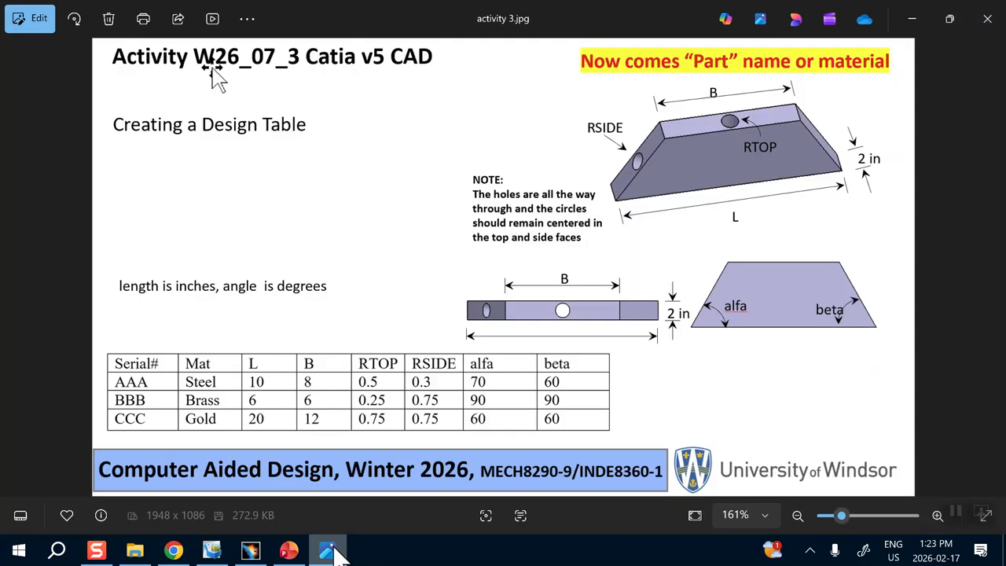
click(338, 554)
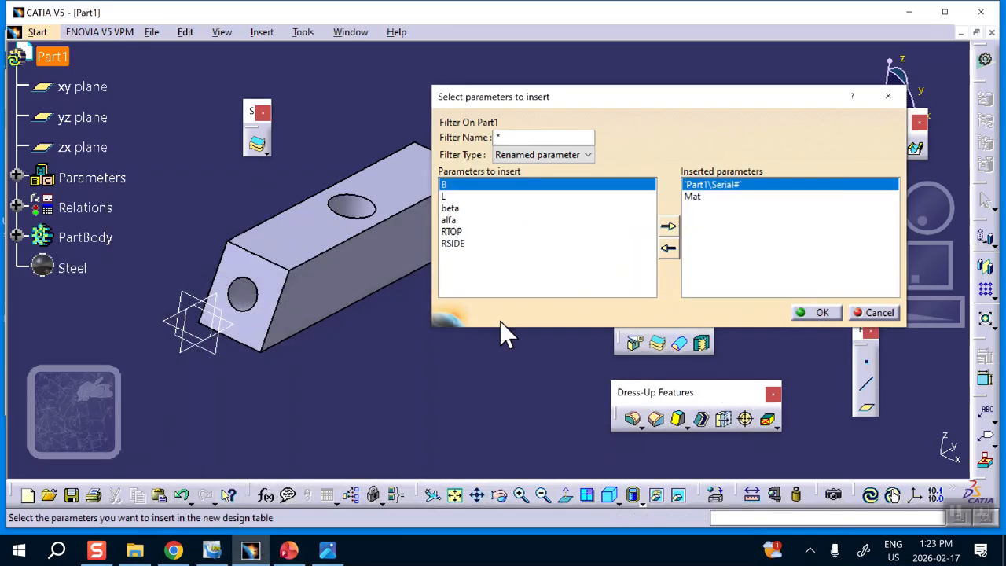
click(445, 196)
click(668, 227)
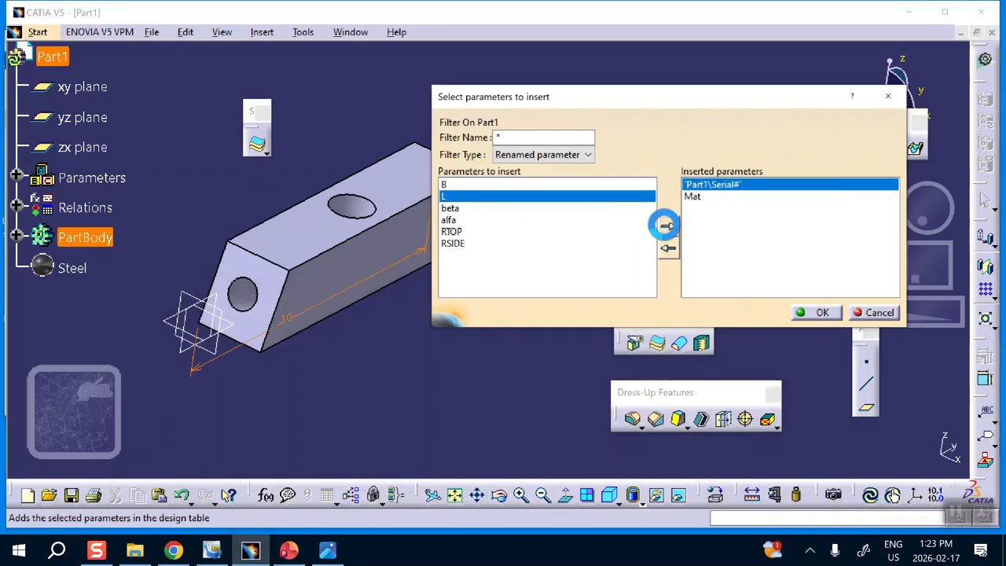
click(667, 228)
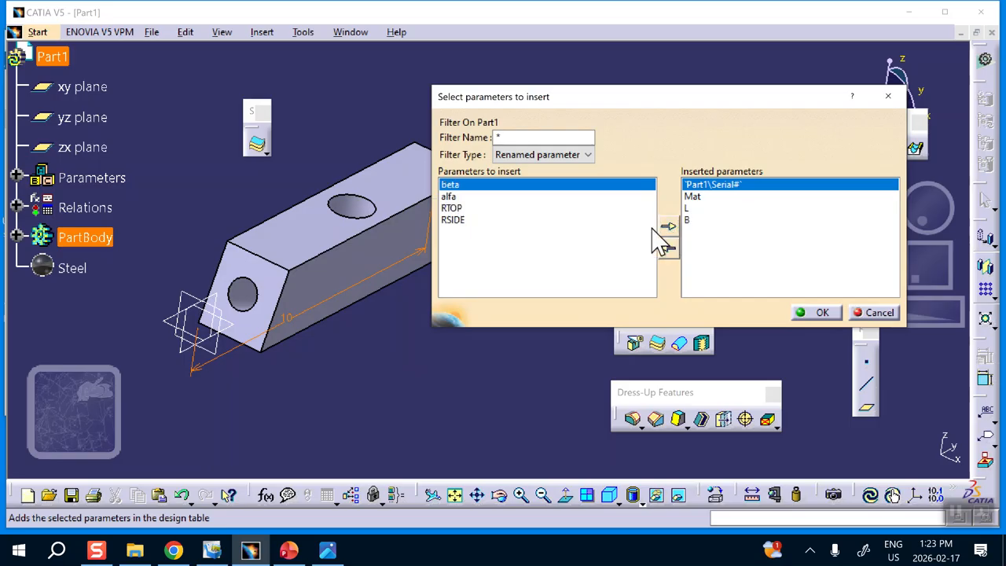
Step: Add the hole radius parameters RTOP and RSIDE to the design table, in that order
click(463, 210)
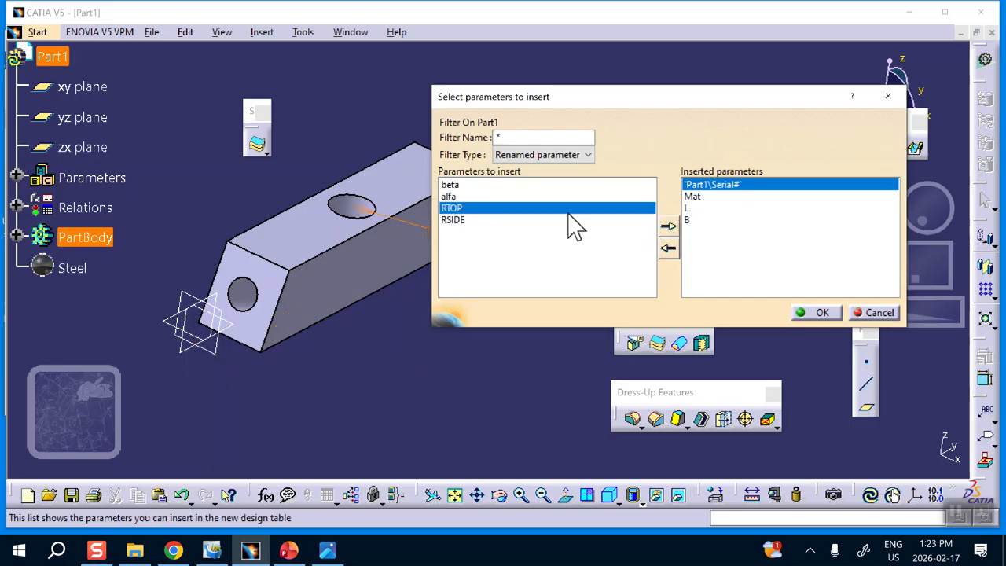
click(671, 226)
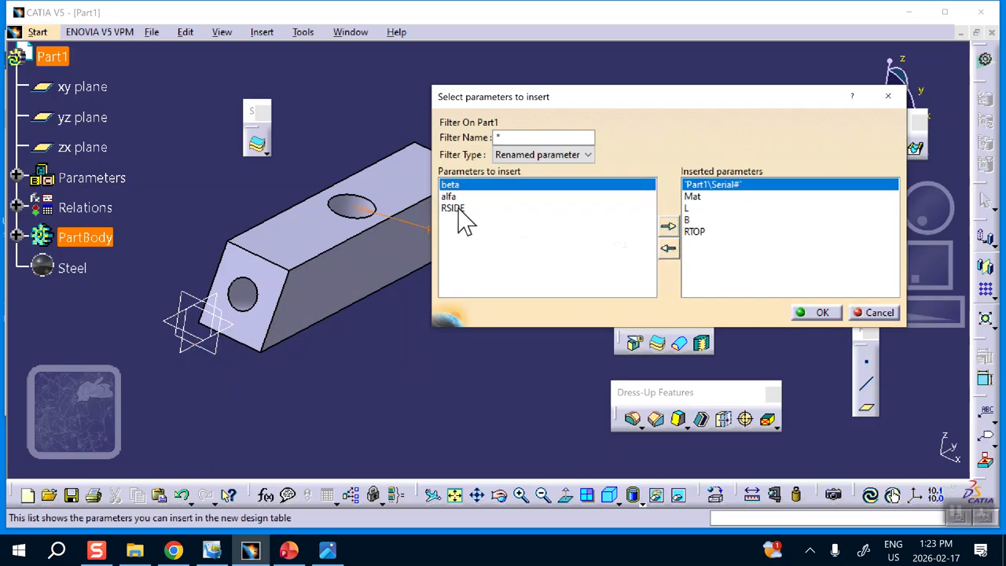
click(472, 209)
click(667, 227)
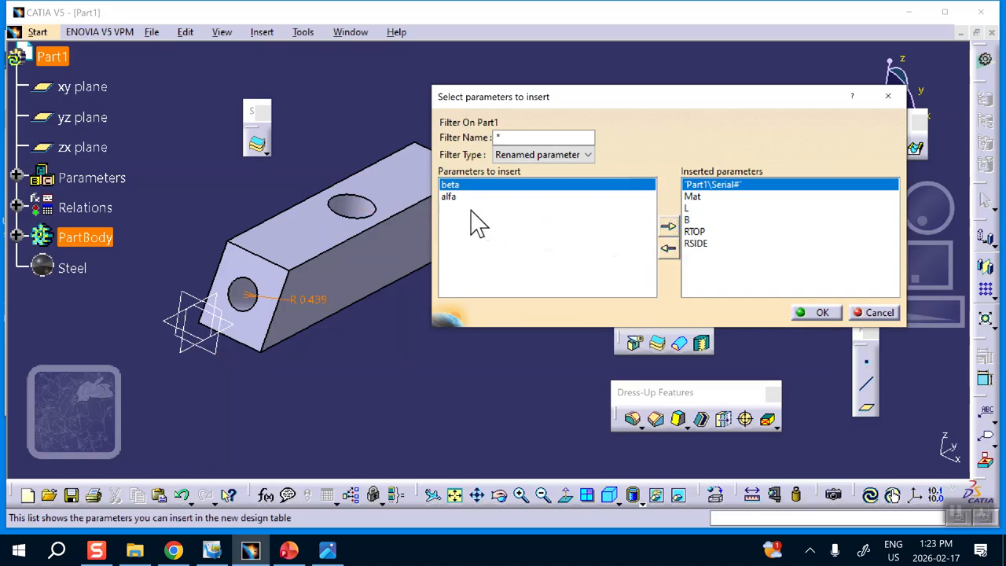
Step: Add the angle parameters alfa and beta to the design table, in that order, and accept the parameter selection
click(456, 198)
click(668, 227)
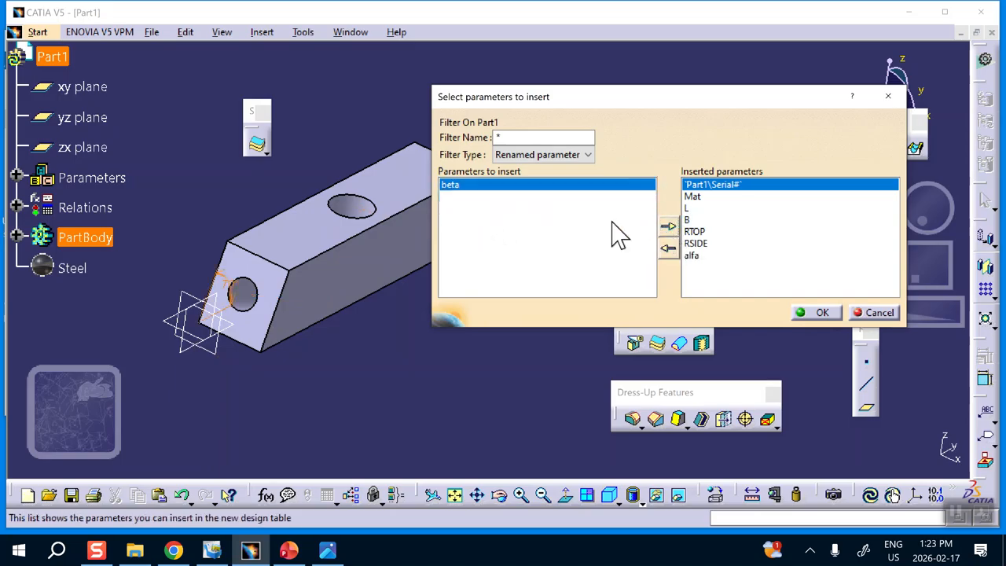
click(667, 227)
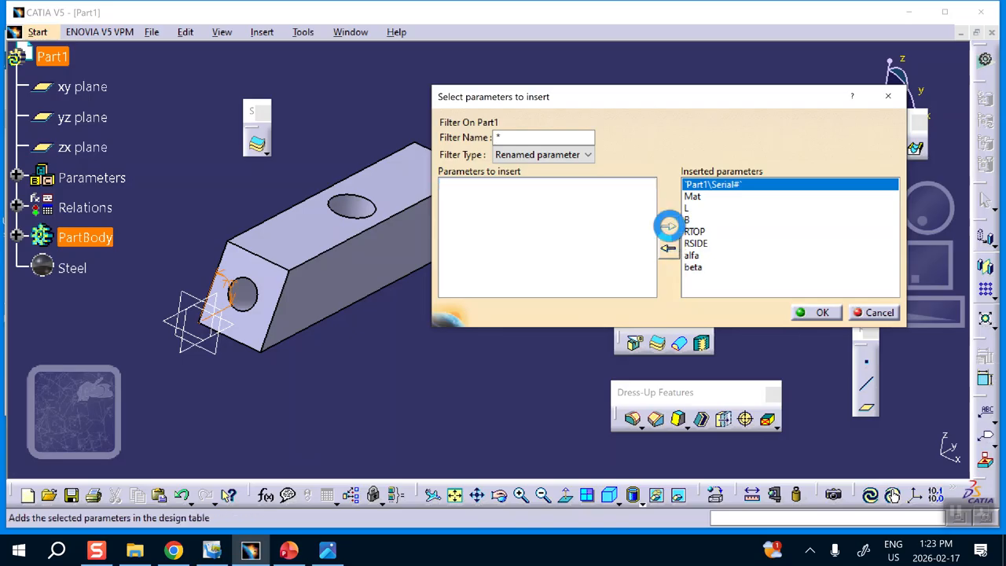
click(818, 315)
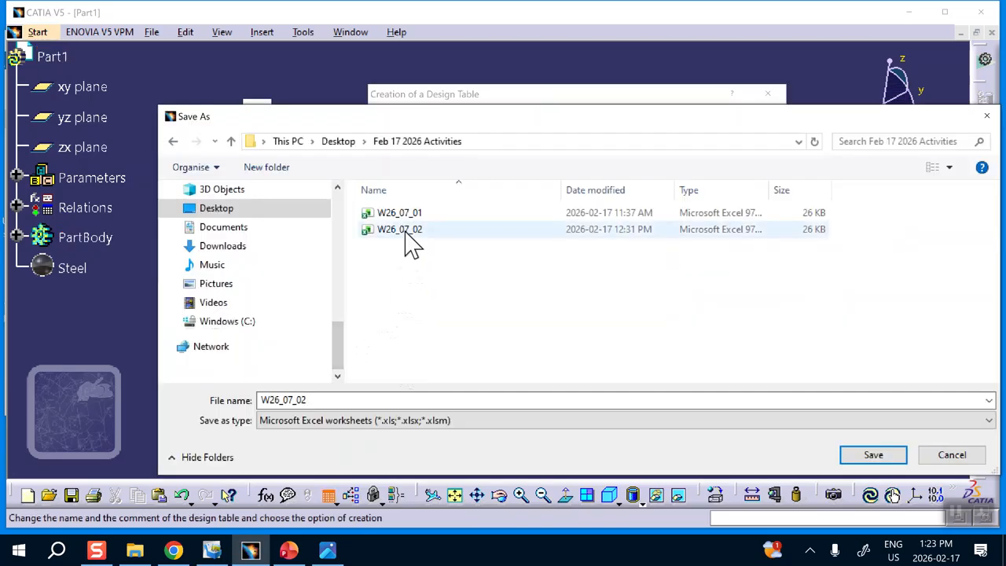
Step: Save the design table as an Excel worksheet named W26_07_03 in the Feb 17 2026 Activities folder
click(315, 400)
click(320, 401)
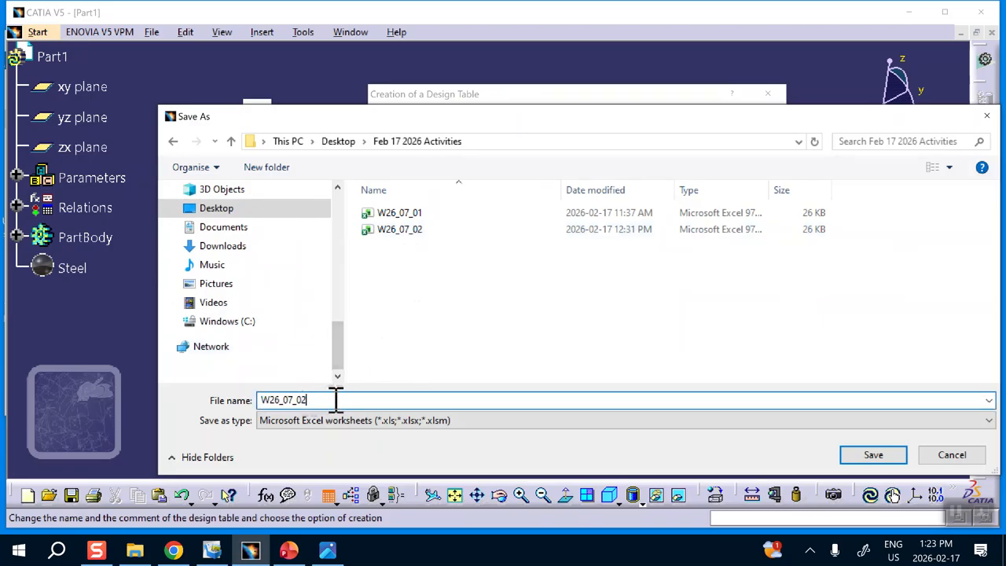
key(BackSpace)
text(3)
click(882, 456)
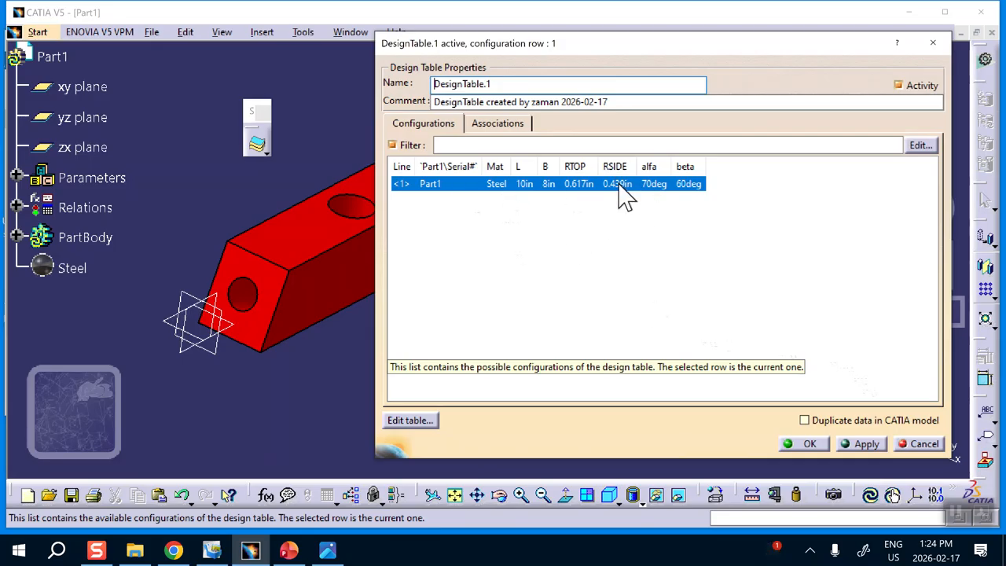
Step: Open the design table for editing in Excel and set the first configuration's serial number in A2 to AAA
click(415, 421)
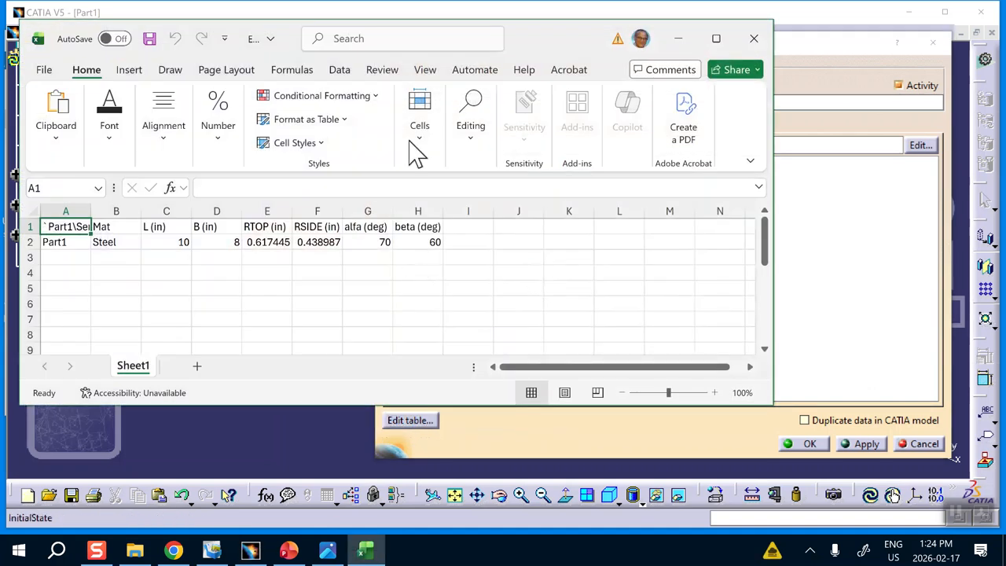
drag(543, 43, 641, 45)
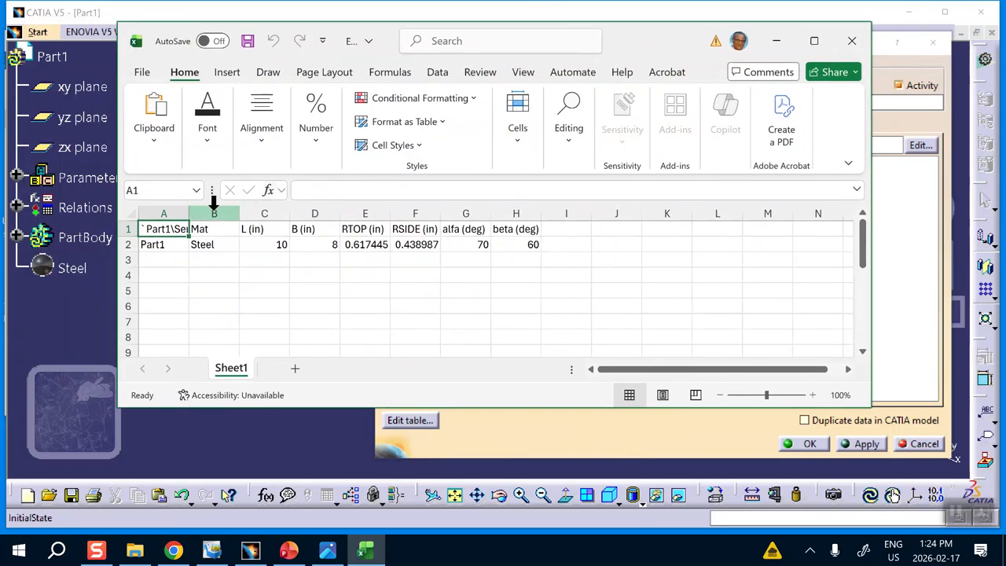
click(154, 244)
drag(333, 189, 275, 189)
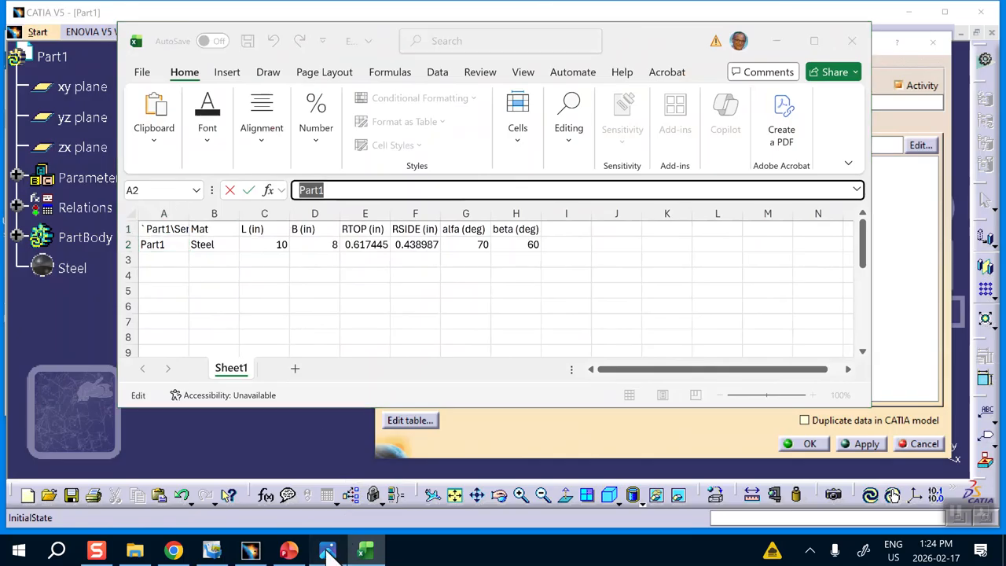
click(328, 550)
click(328, 552)
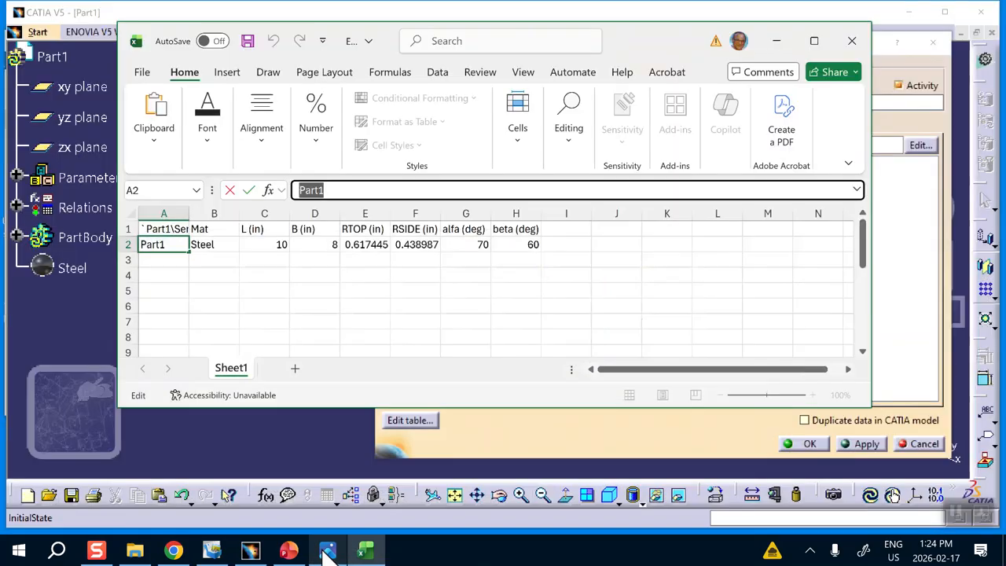
text(AAA)
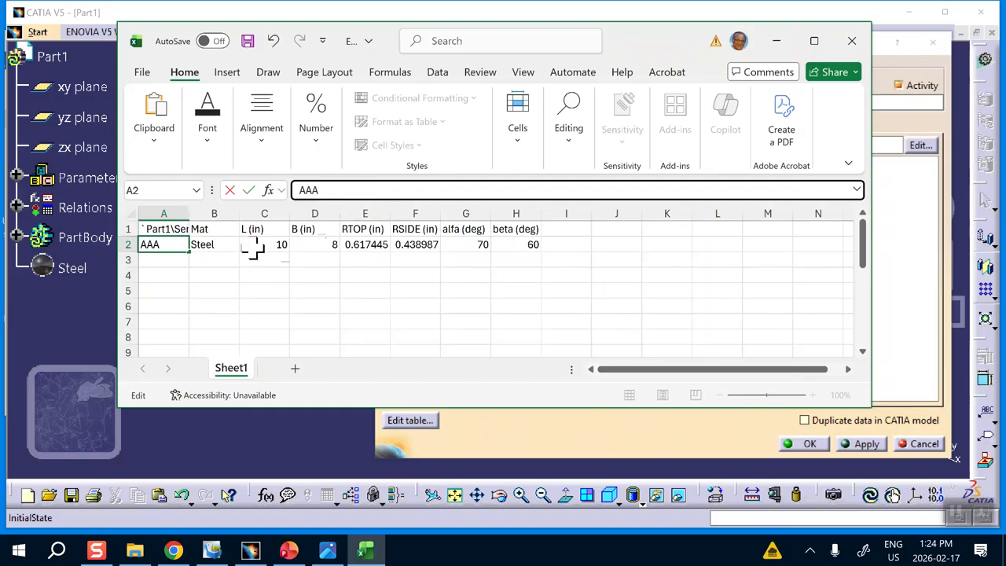
Step: Set both hole radii of configuration AAA, RTOP and RSIDE, to 0.5 in
click(354, 243)
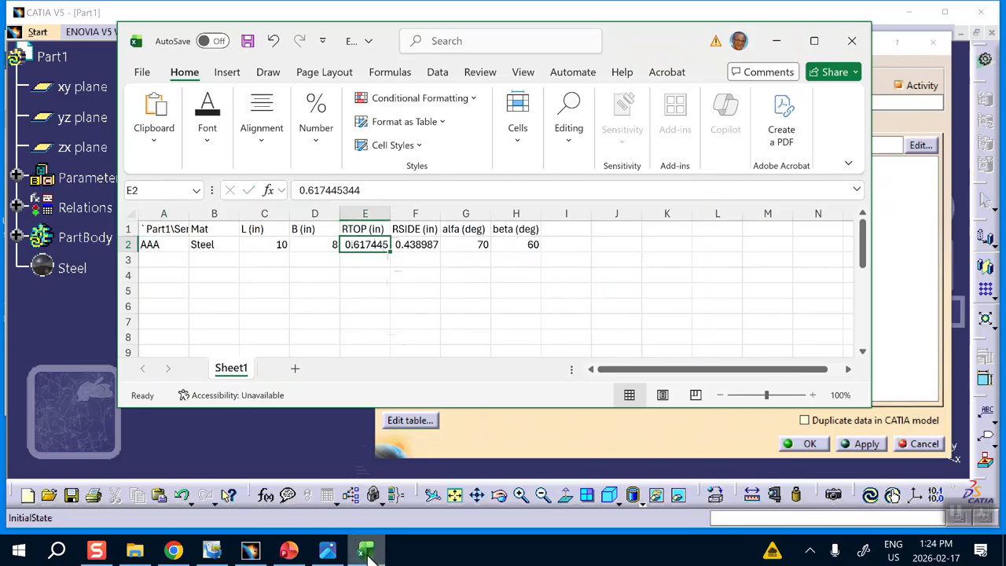
drag(377, 191, 227, 175)
text(.)
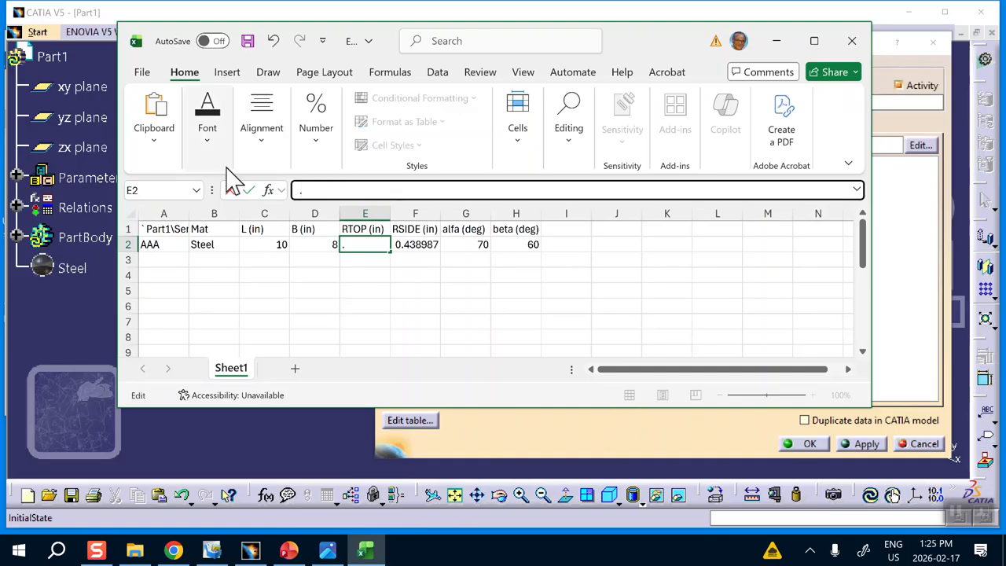
text(5)
click(417, 246)
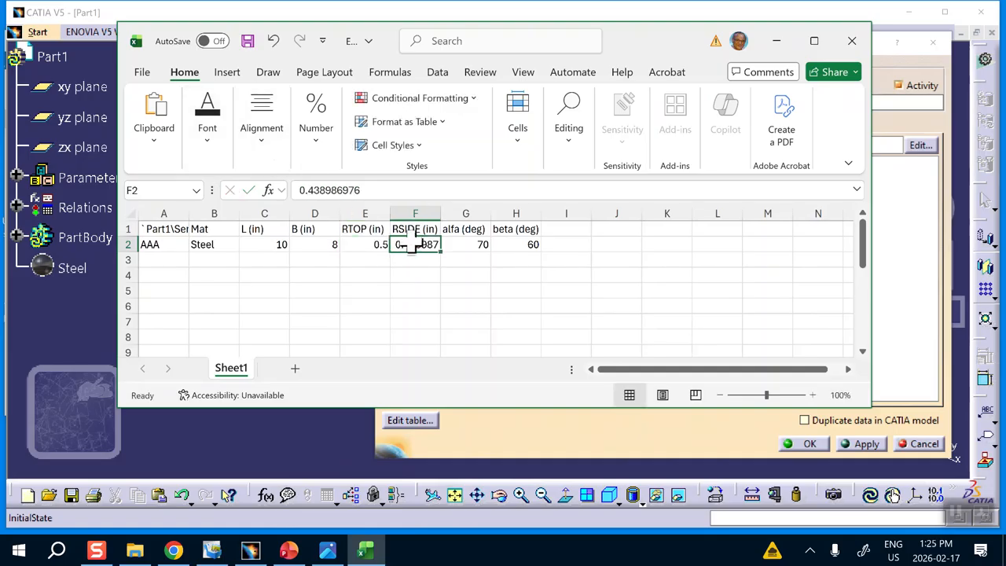
drag(401, 190, 220, 168)
text(.)
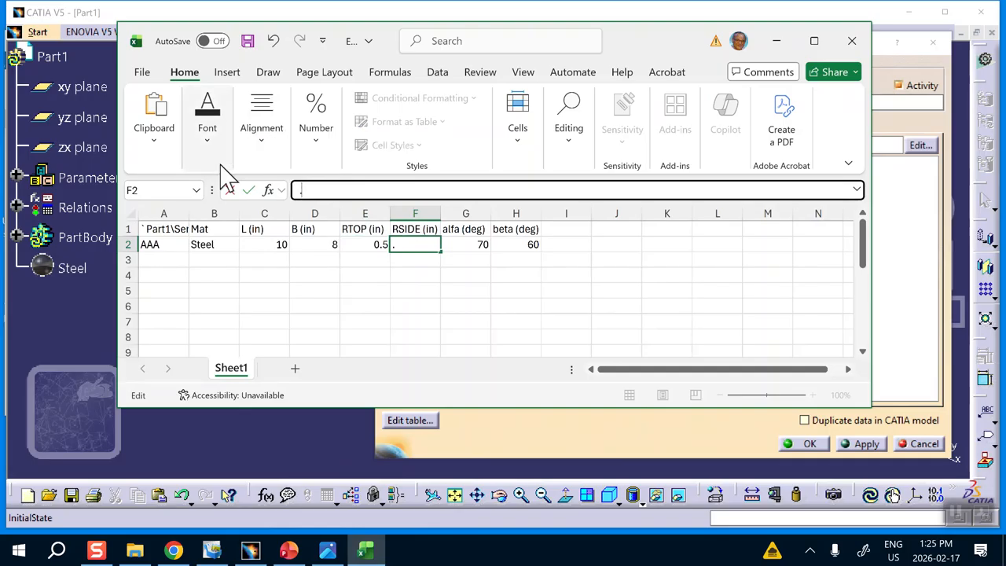
text(5)
Step: Start a second configuration in row 3 with serial number BBB and material Brass, checking the reference activity
click(171, 261)
text(BBB)
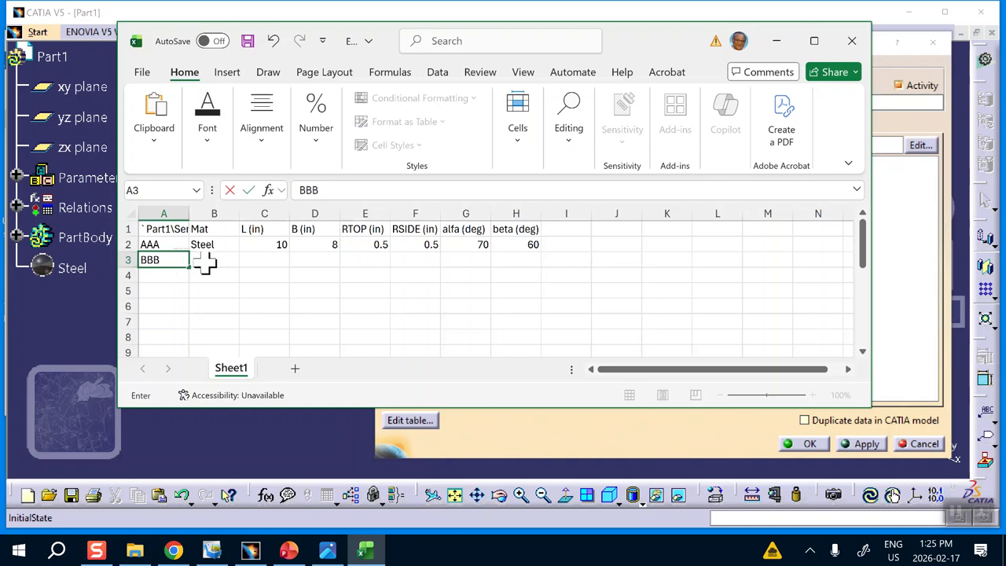
click(204, 262)
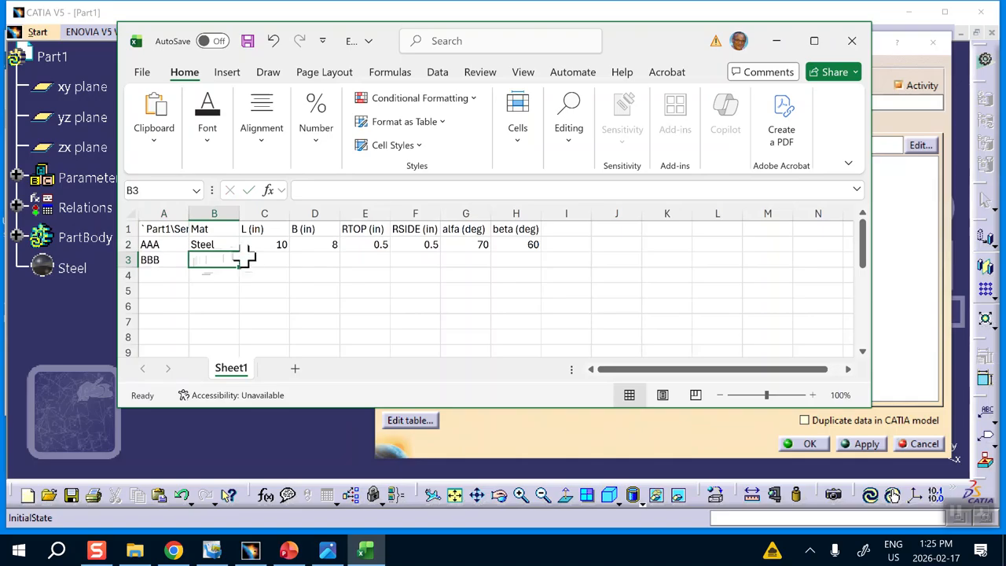
click(328, 553)
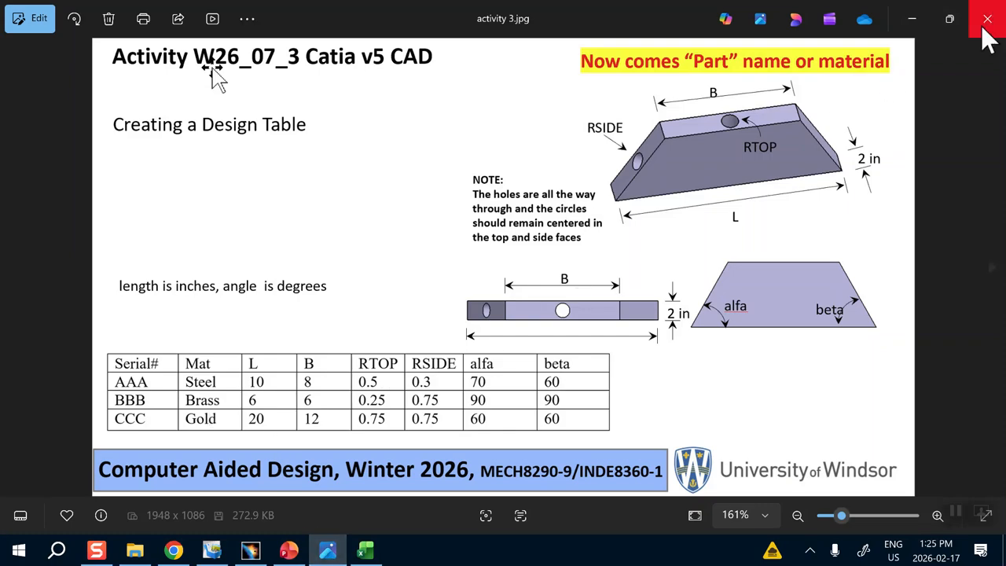
click(912, 18)
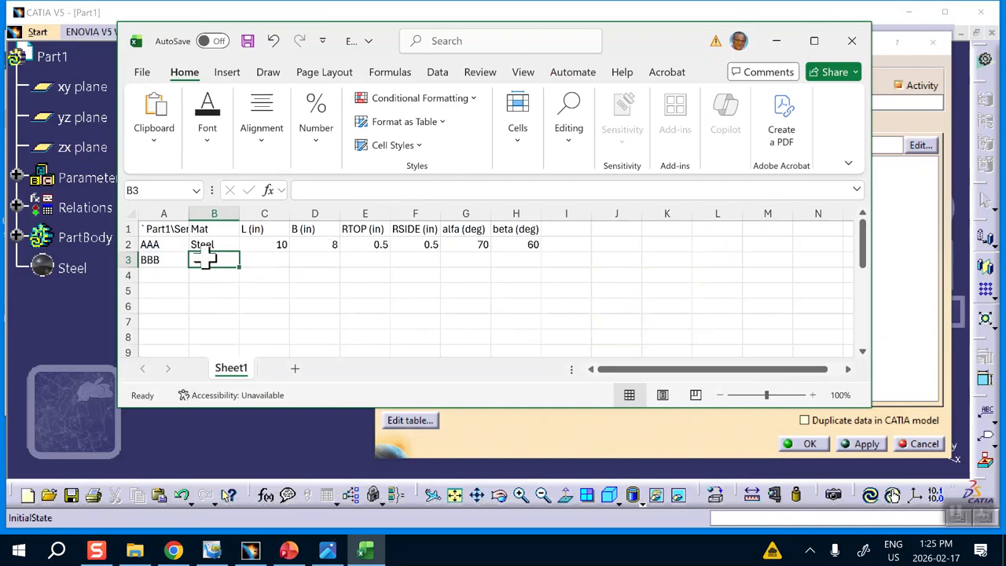
text(Brass)
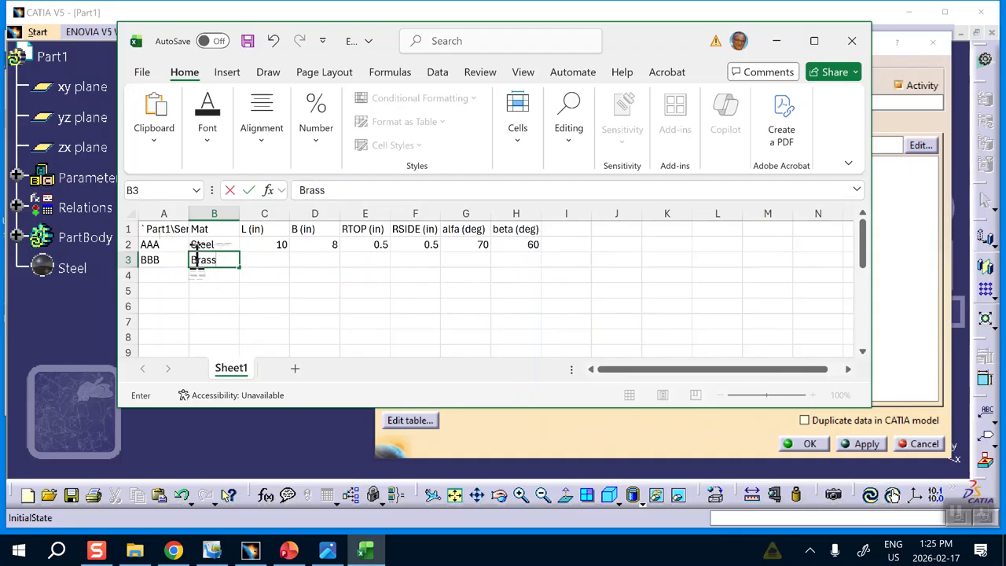
Step: Check the reference activity and enter L 6 and B 6 for configuration BBB
click(264, 259)
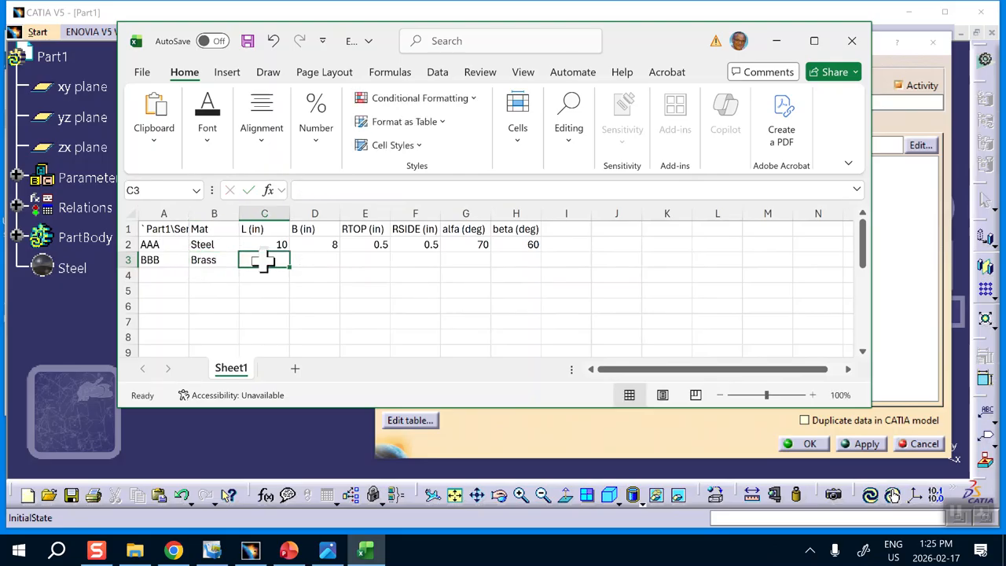
click(328, 551)
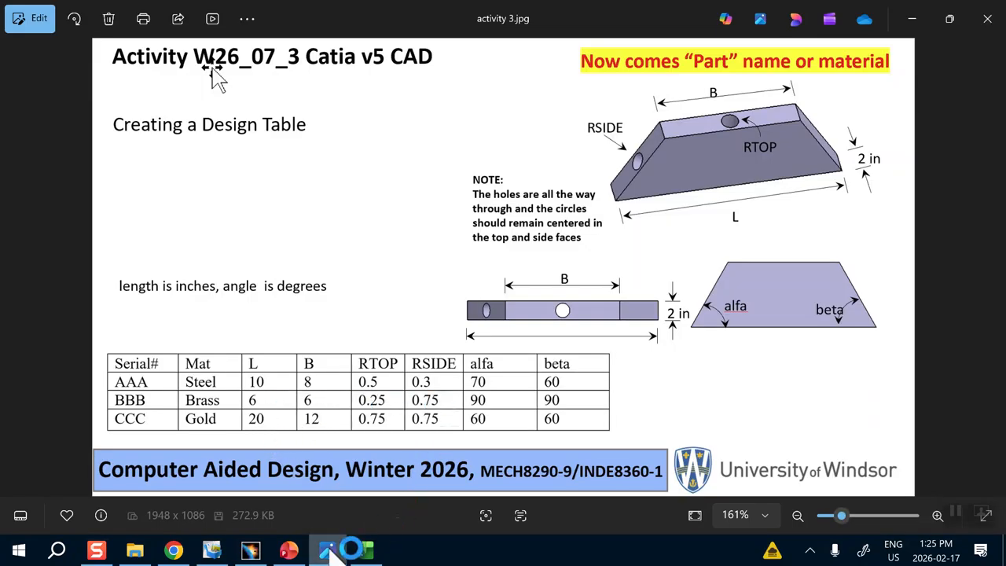
mouse_move(329, 552)
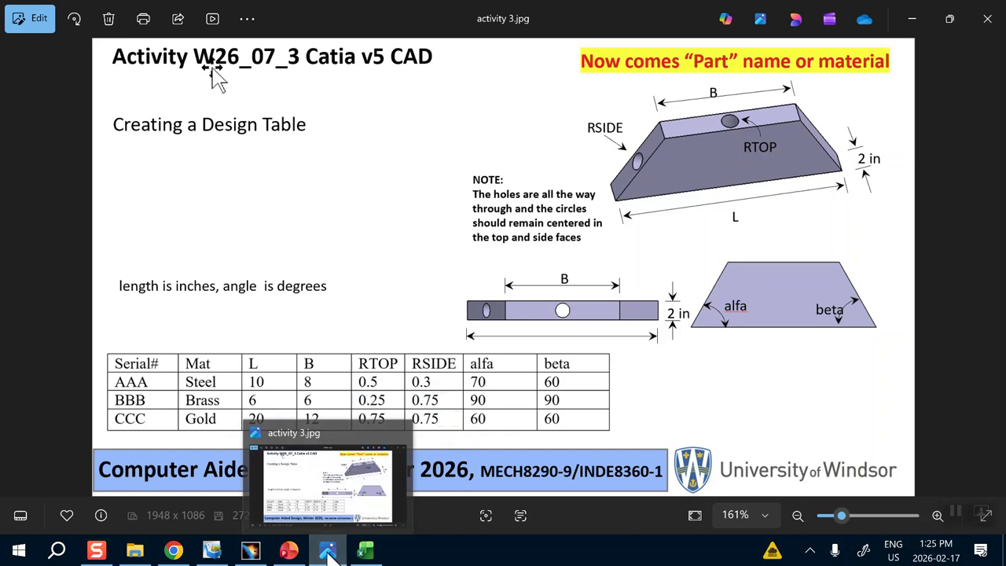
click(329, 552)
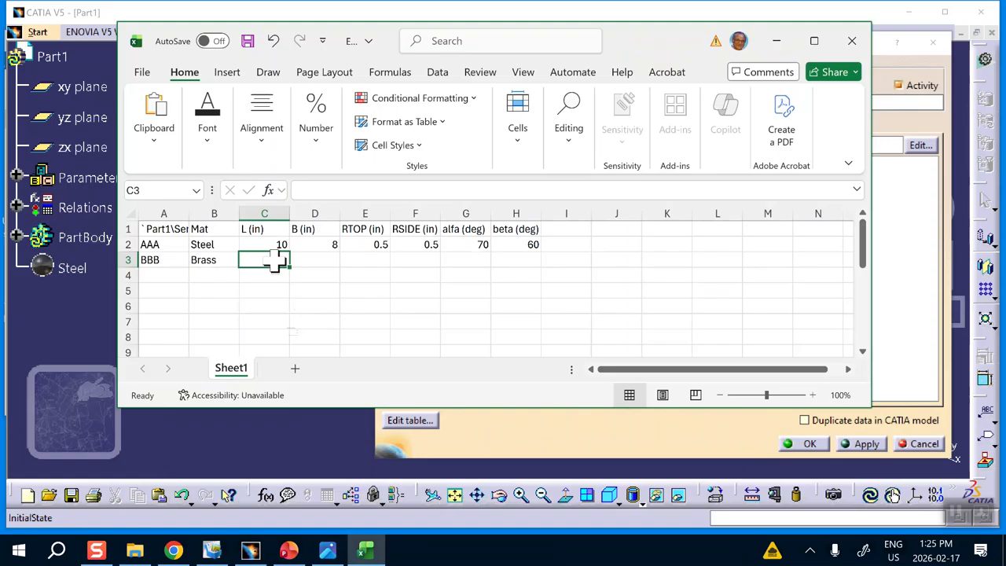
text(6)
click(313, 259)
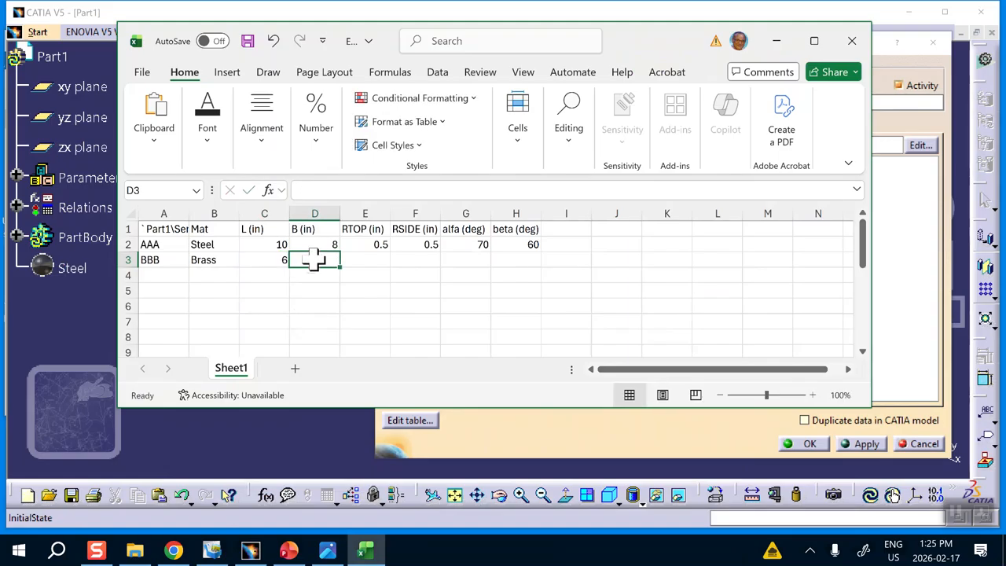
text(6)
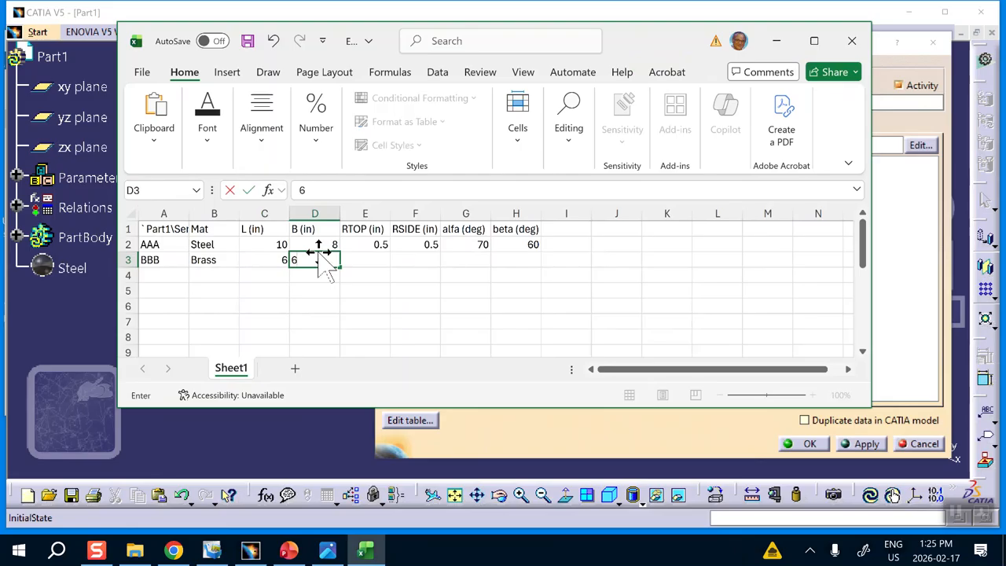
Step: Enter the hole radii RTOP .25 and RSIDE .75 for configuration BBB
click(367, 260)
text(.)
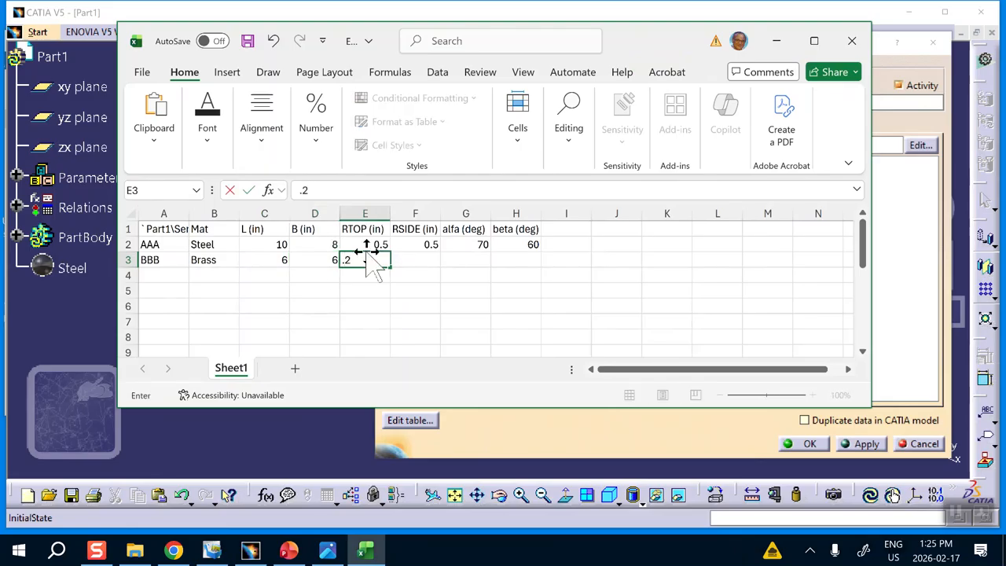
text(25)
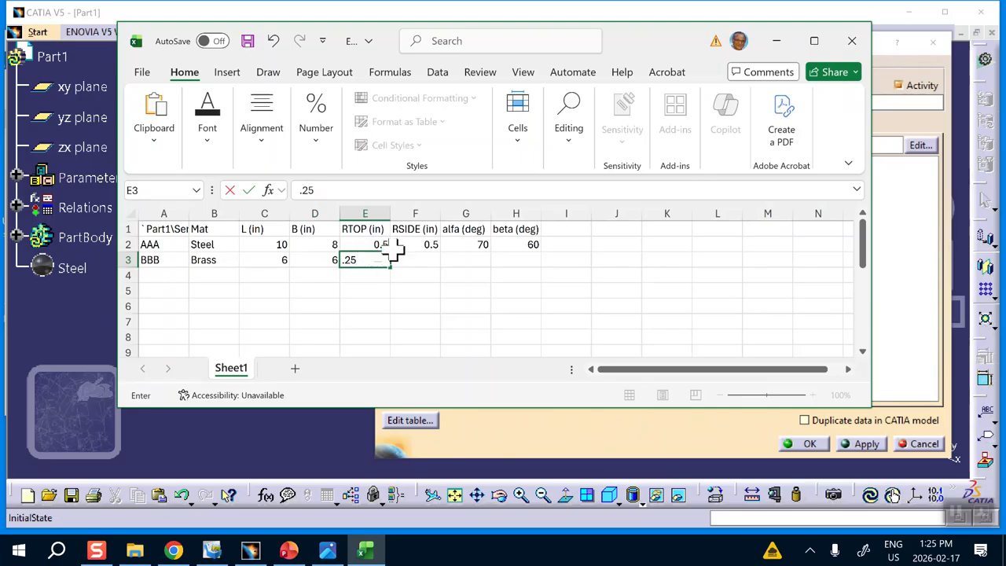
click(421, 262)
text(.)
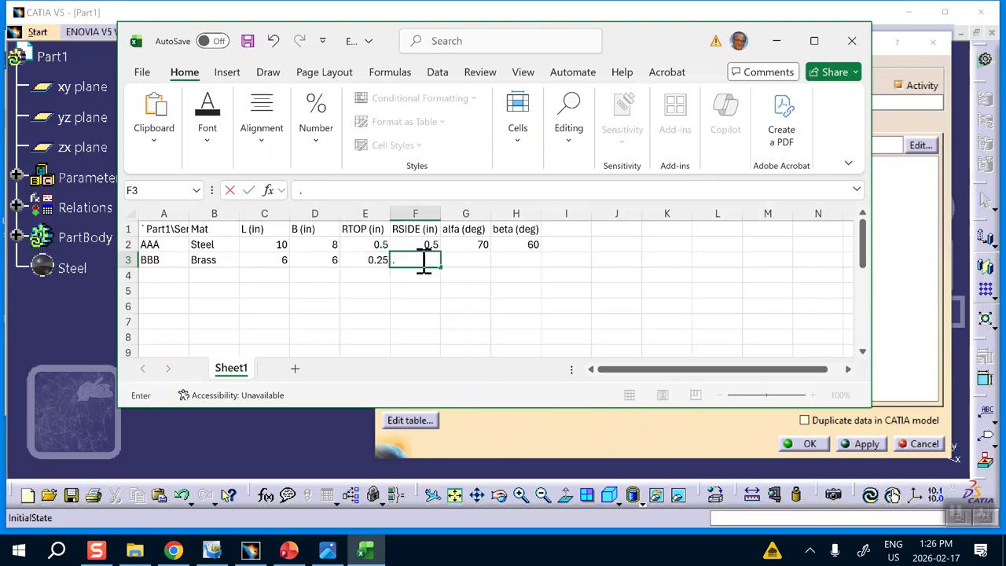
text(75)
Step: Enter 90 degrees for both alfa and beta of configuration BBB
click(474, 263)
text(90)
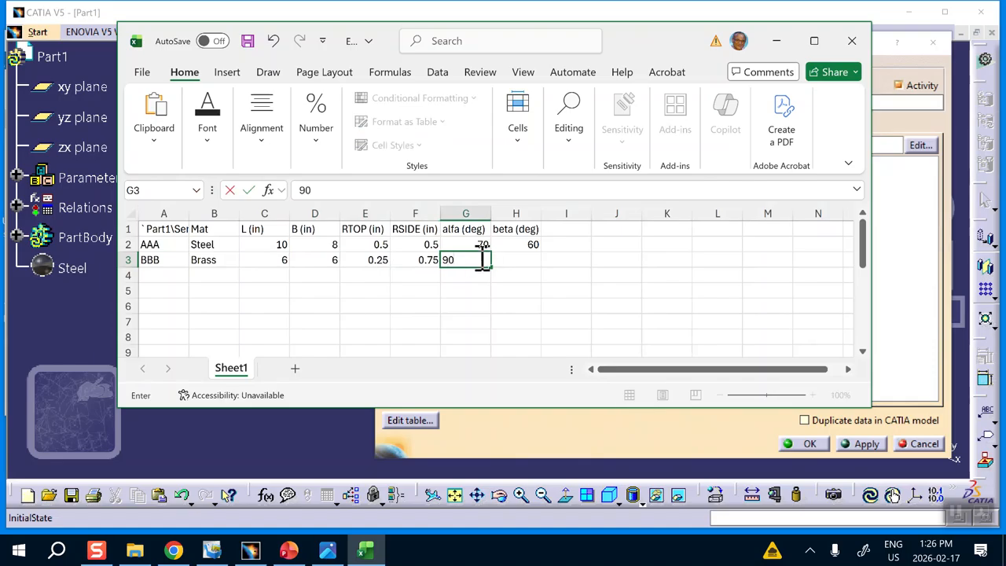
click(522, 262)
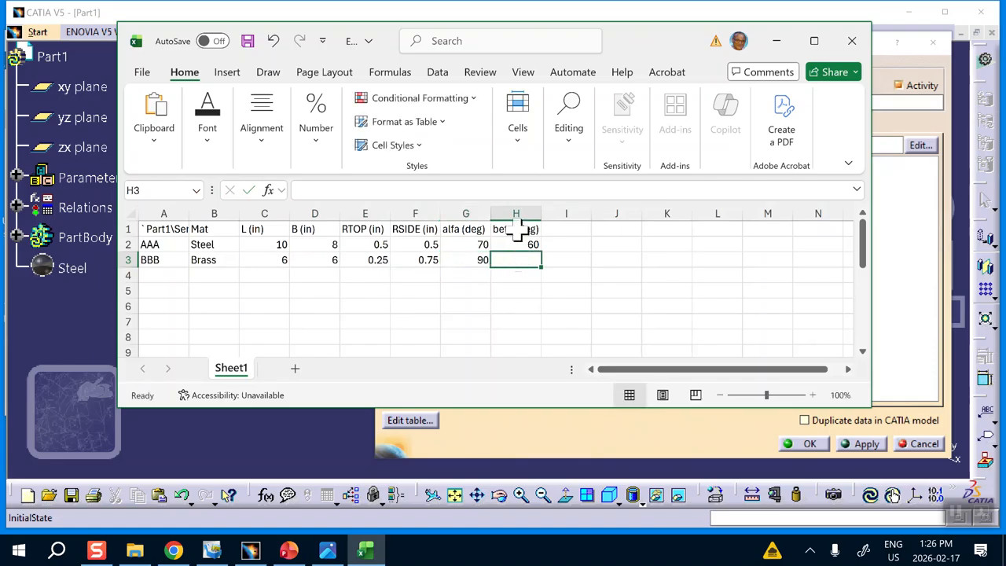
text(90)
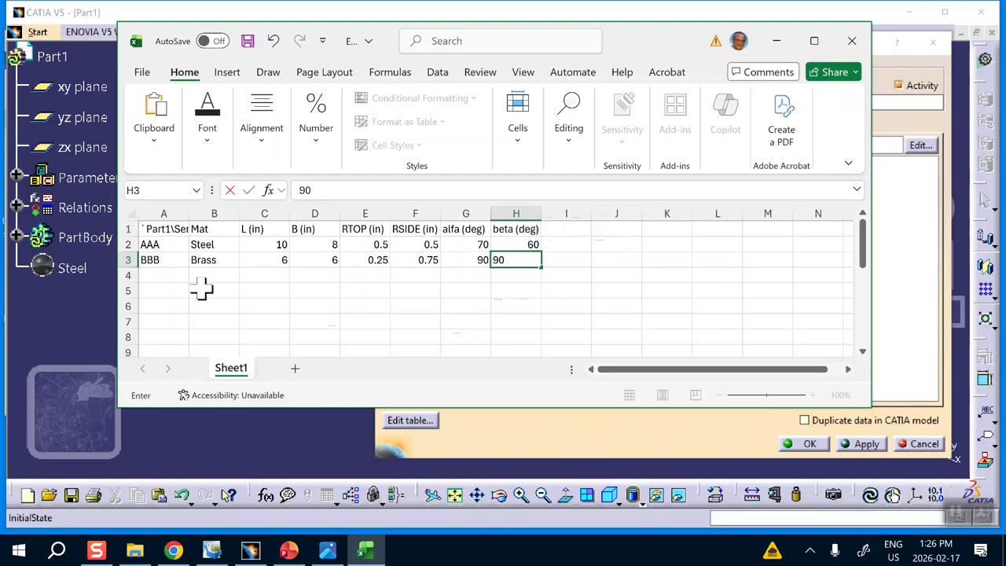
Step: Start a third configuration in row 4 with serial number CCC and material Gold, checking the reference activity
click(163, 273)
text(CCC)
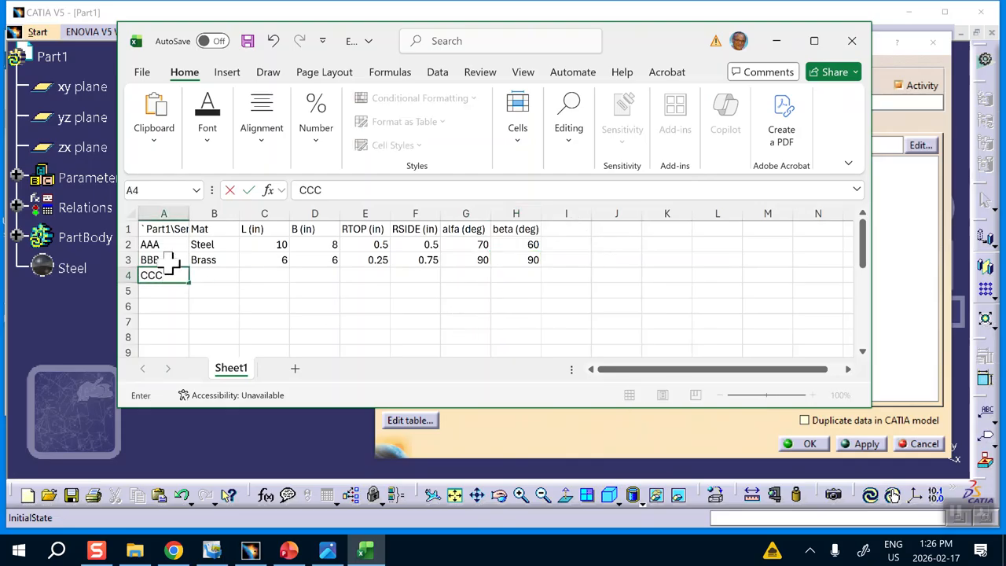
click(327, 550)
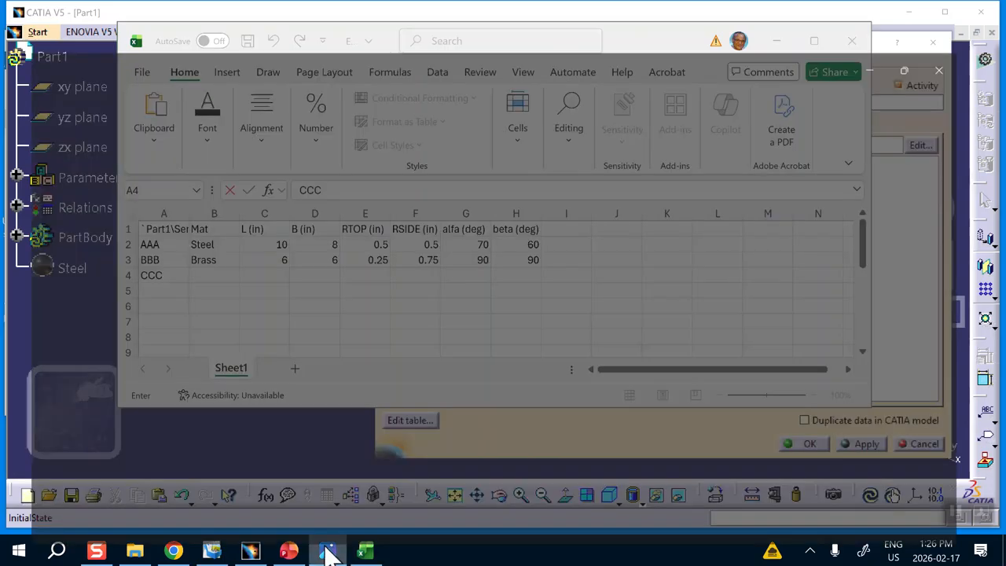
click(327, 551)
click(216, 273)
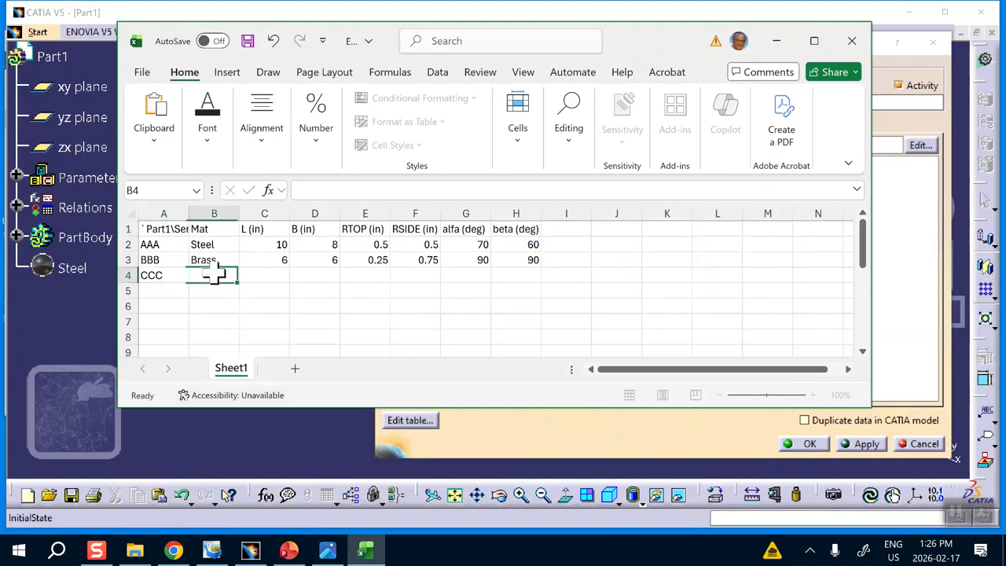
text(Gold)
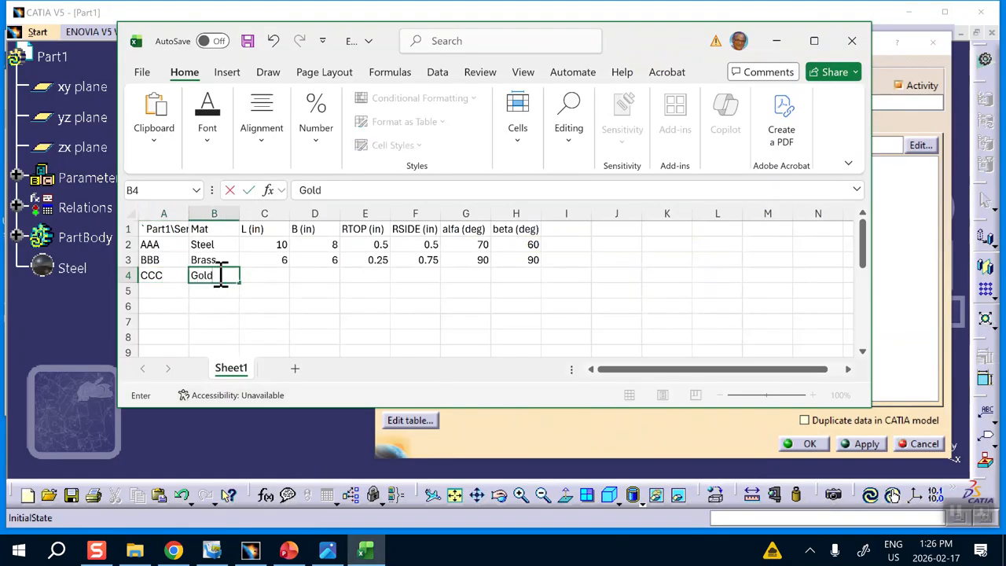
Step: Check the reference activity and enter L 20 and B 12 for configuration CCC
click(271, 275)
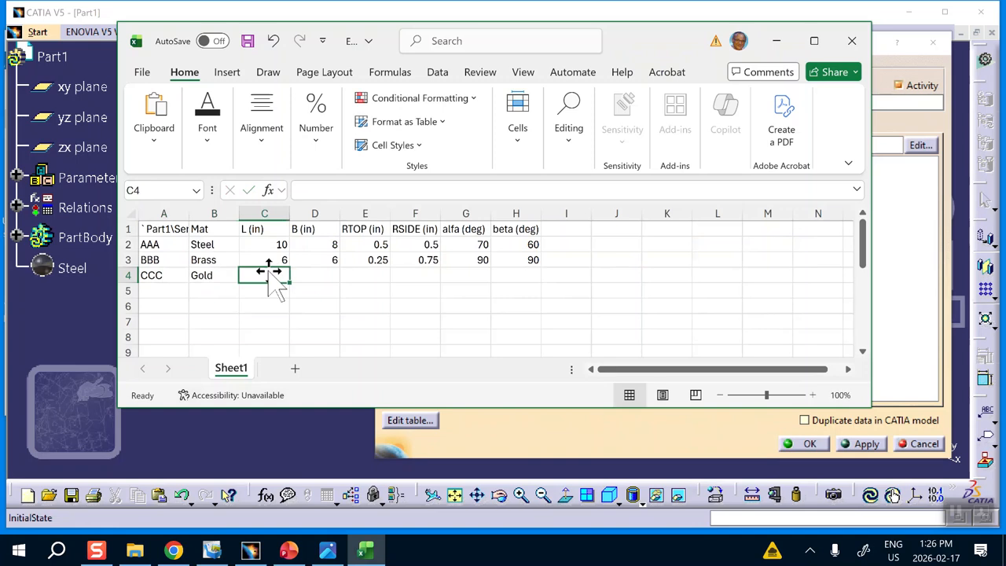
text(20)
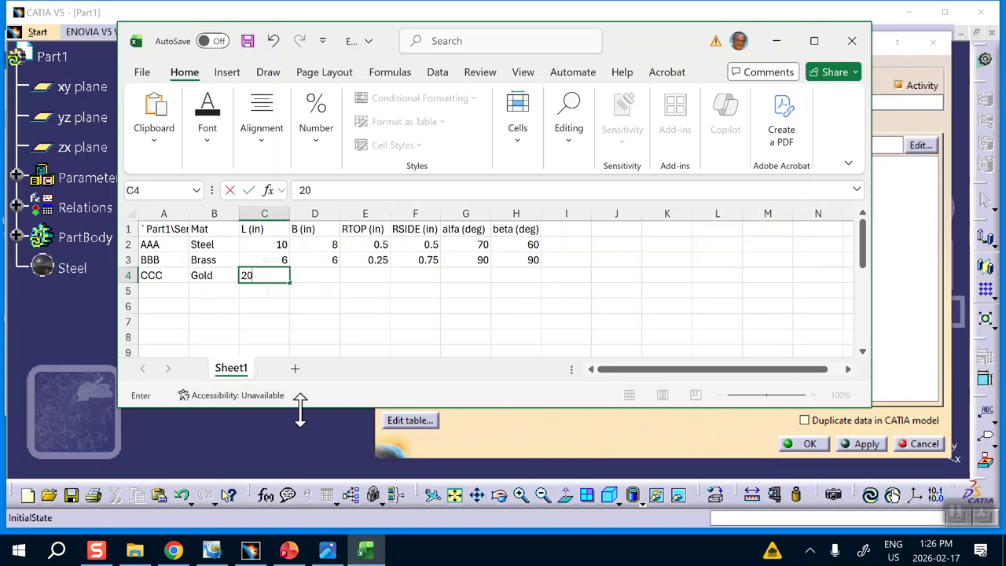
click(327, 552)
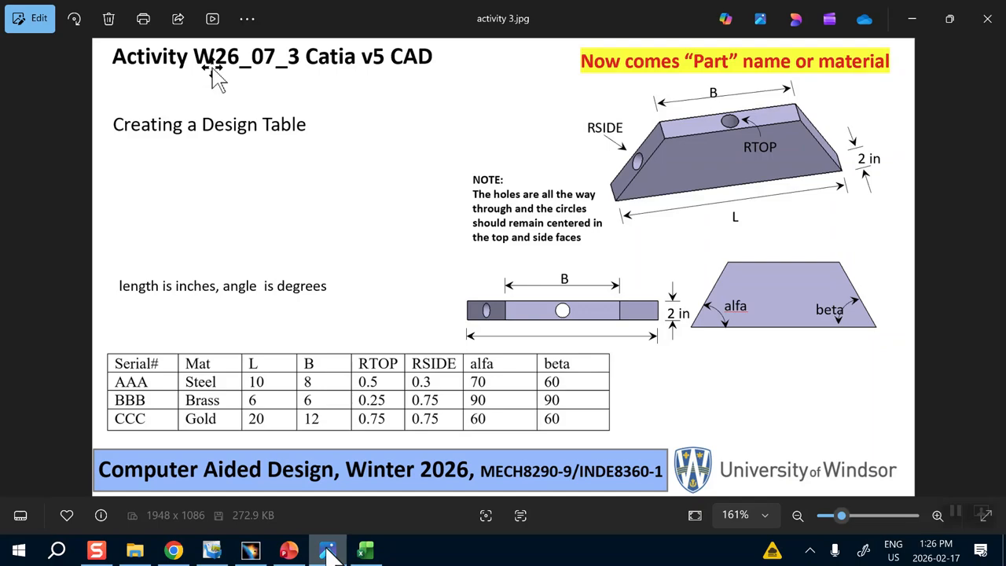
click(327, 552)
click(310, 275)
text(12)
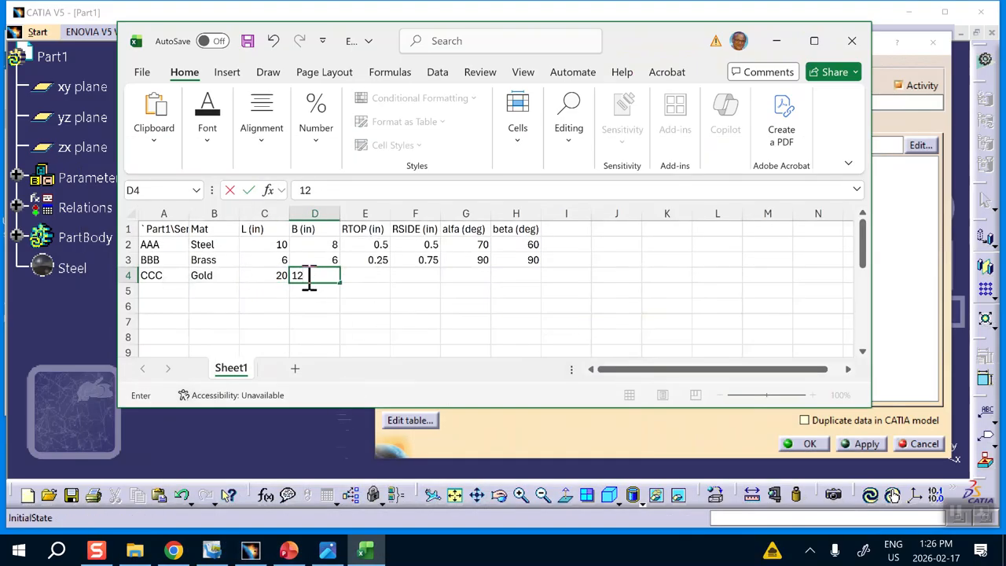
Step: Enter the hole radii RTOP 0.75 and RSIDE 0.75 for configuration CCC
click(362, 275)
text(0)
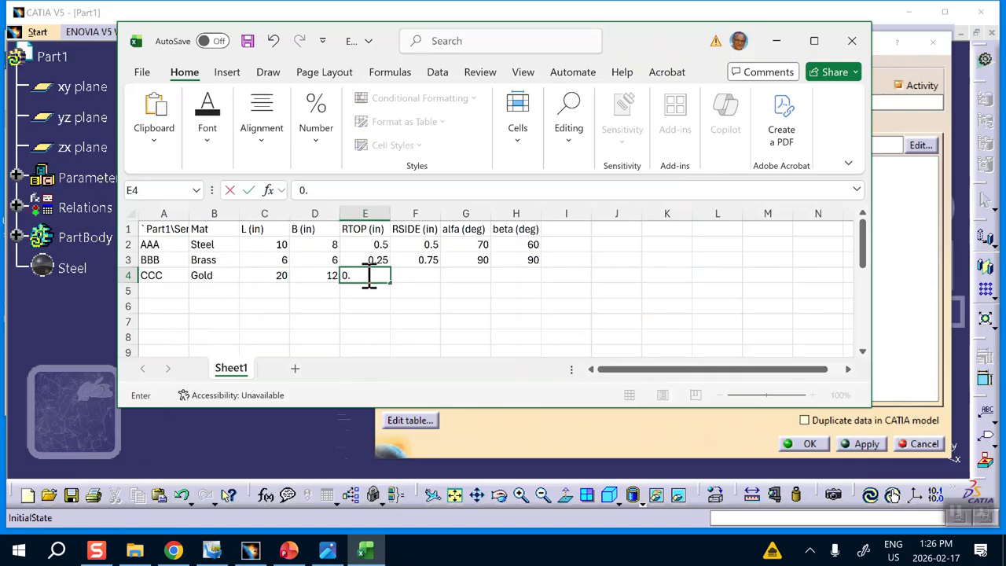
text(.75)
click(427, 275)
text(0.7)
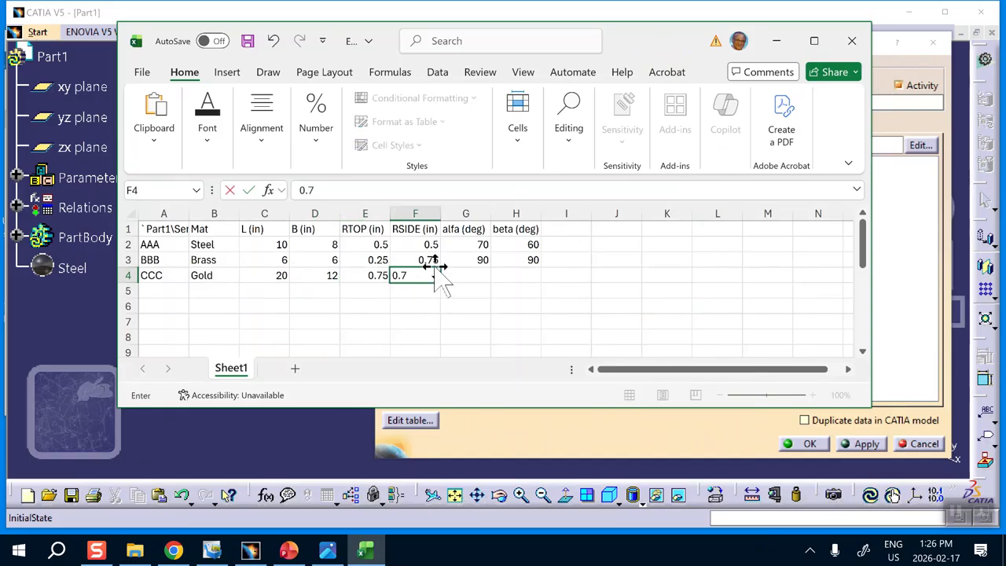
text(5)
Step: Enter 60 degrees for both alfa and beta of configuration CCC
click(470, 273)
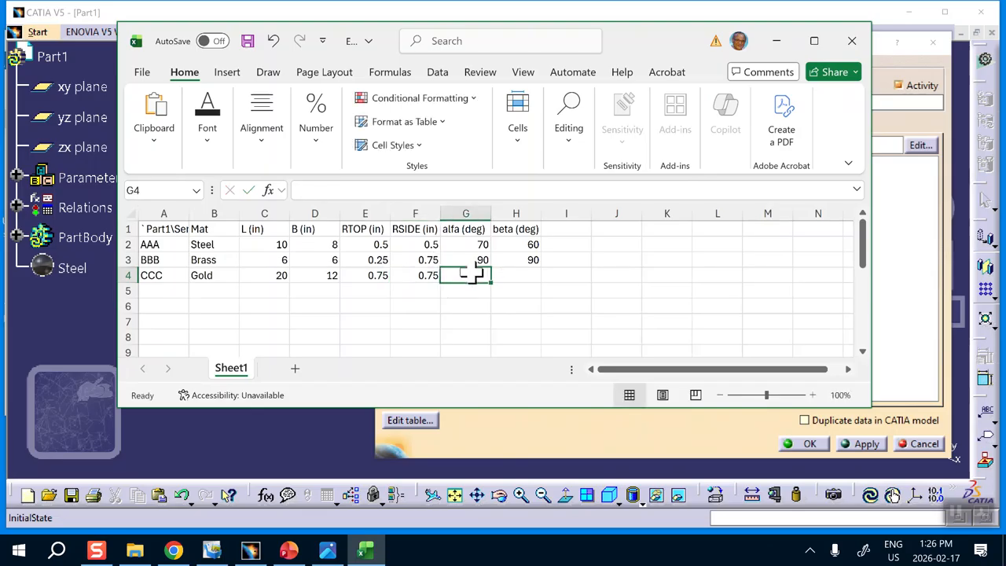
text(60)
click(526, 274)
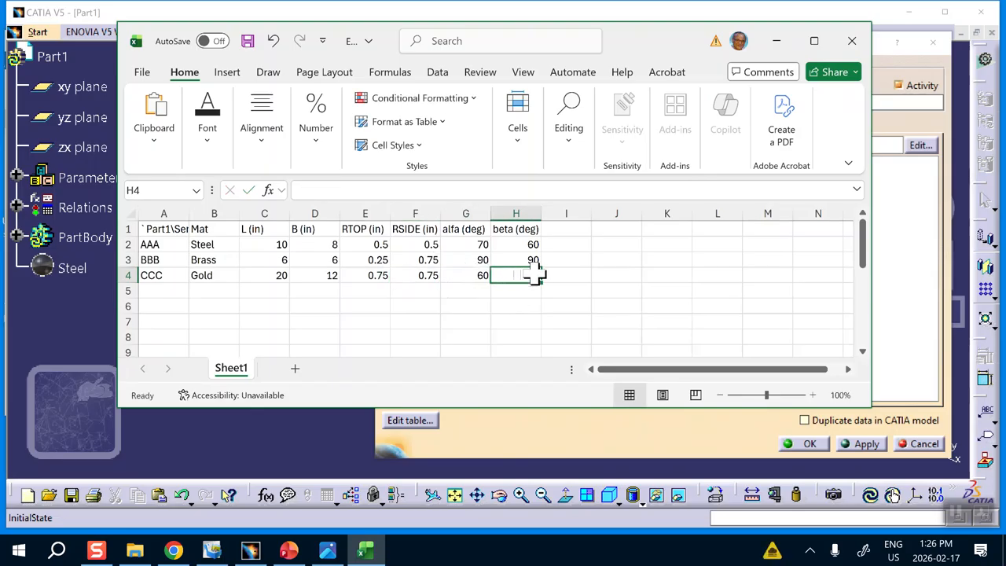
text(60)
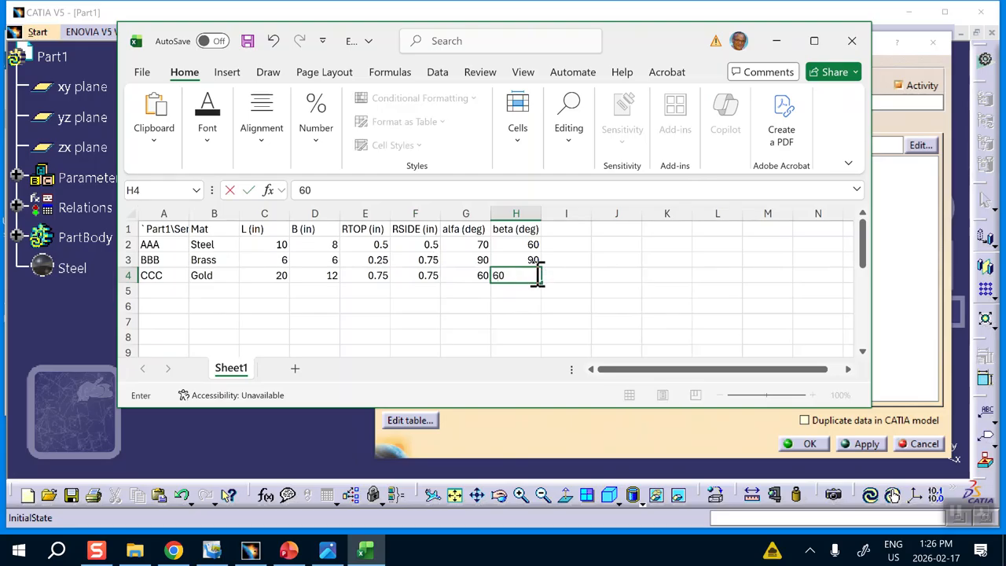
click(666, 277)
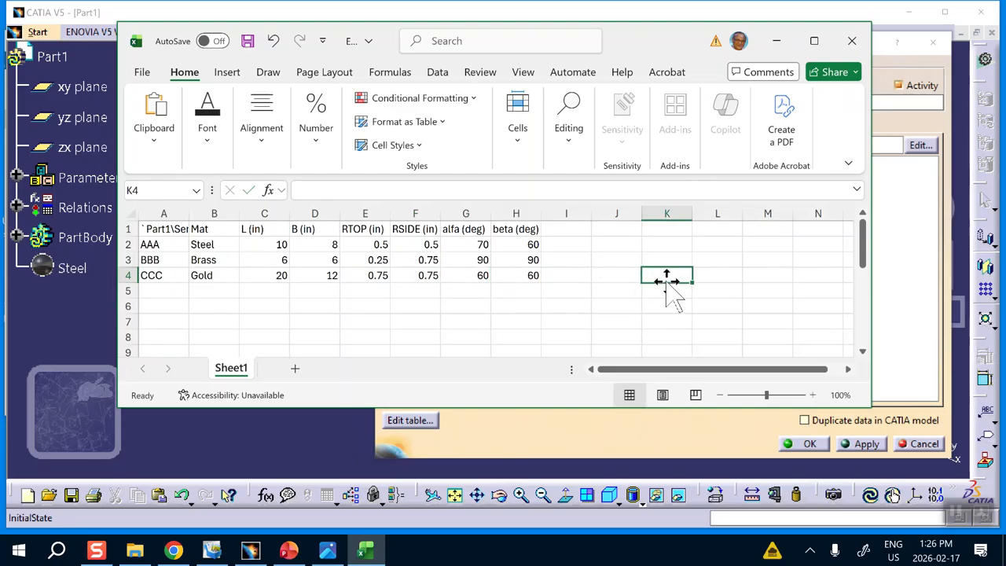
Step: Save and close the design table workbook, then close the synchronization report in CATIA
click(247, 44)
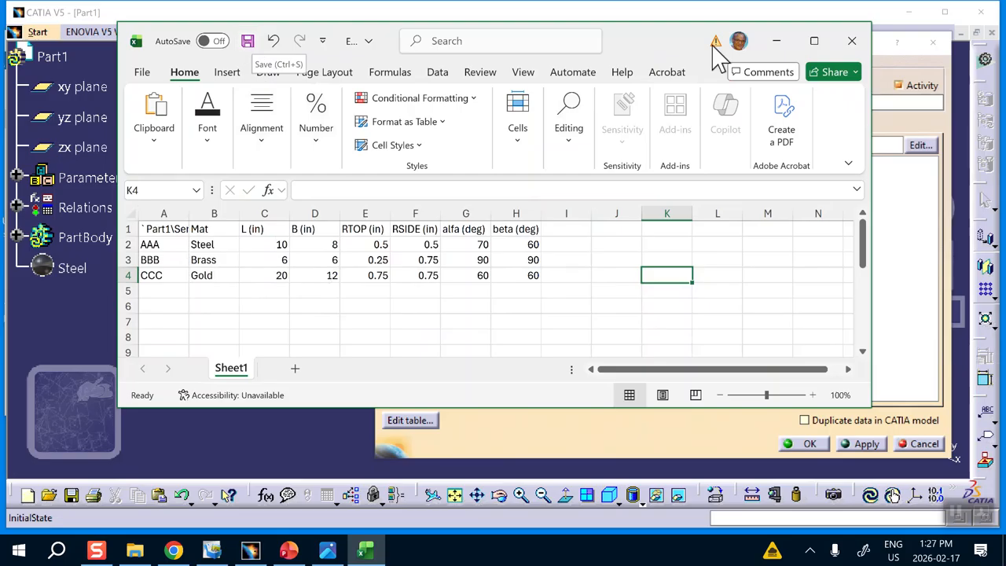
click(850, 42)
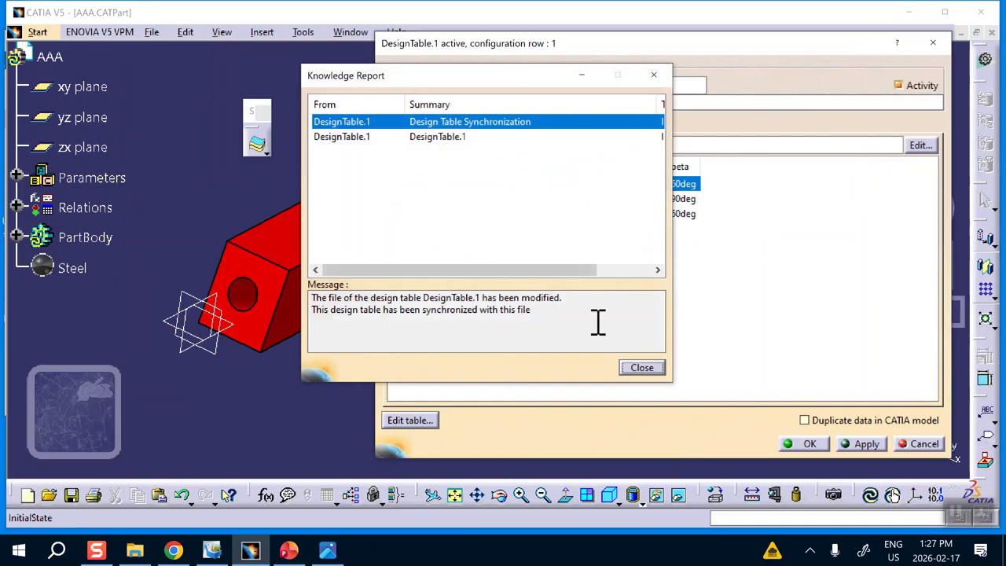
click(642, 368)
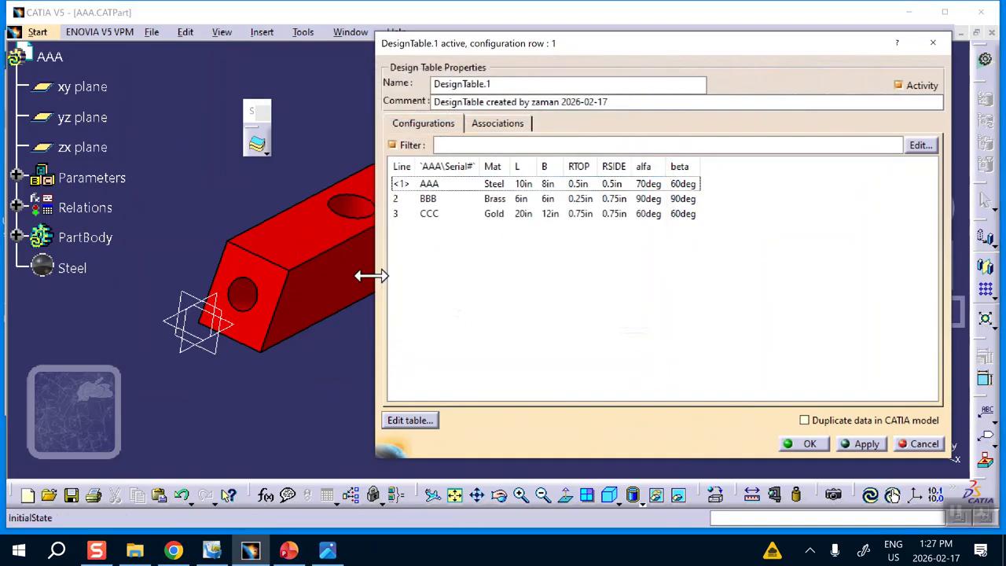
Step: Move the design table dialog clear of the part and apply the Steel configuration AAA
middle_drag(306, 242, 224, 269)
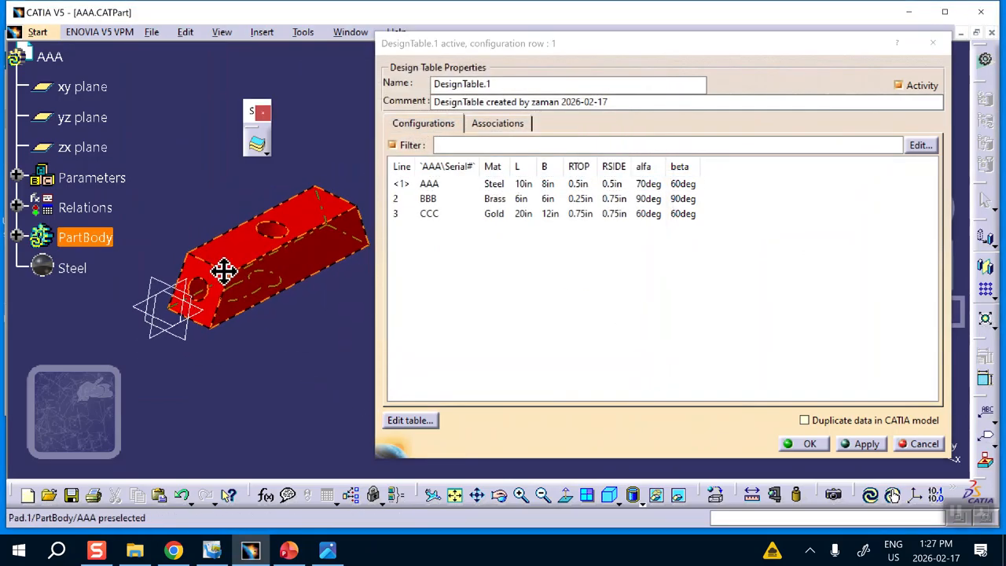
drag(607, 49, 629, 50)
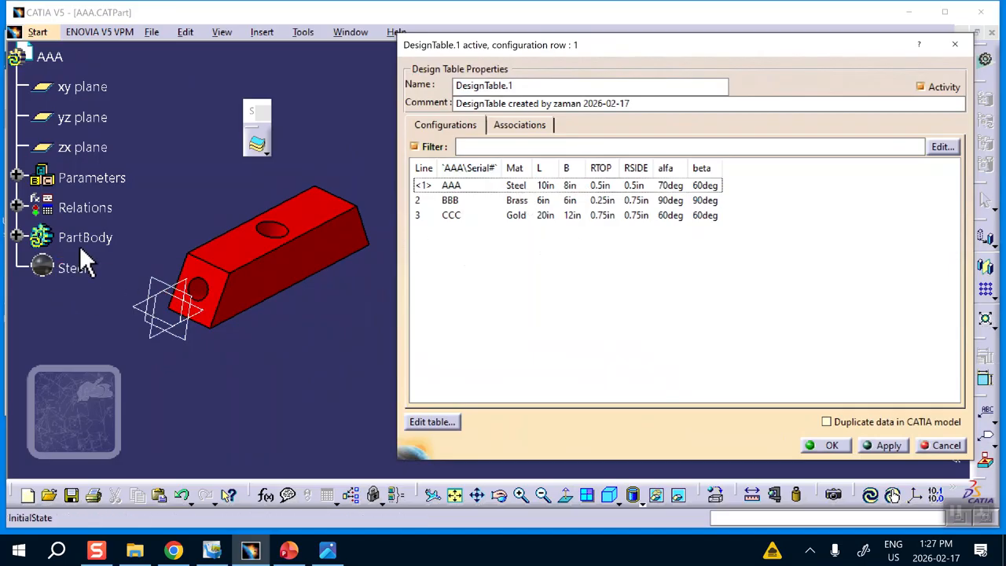
click(604, 185)
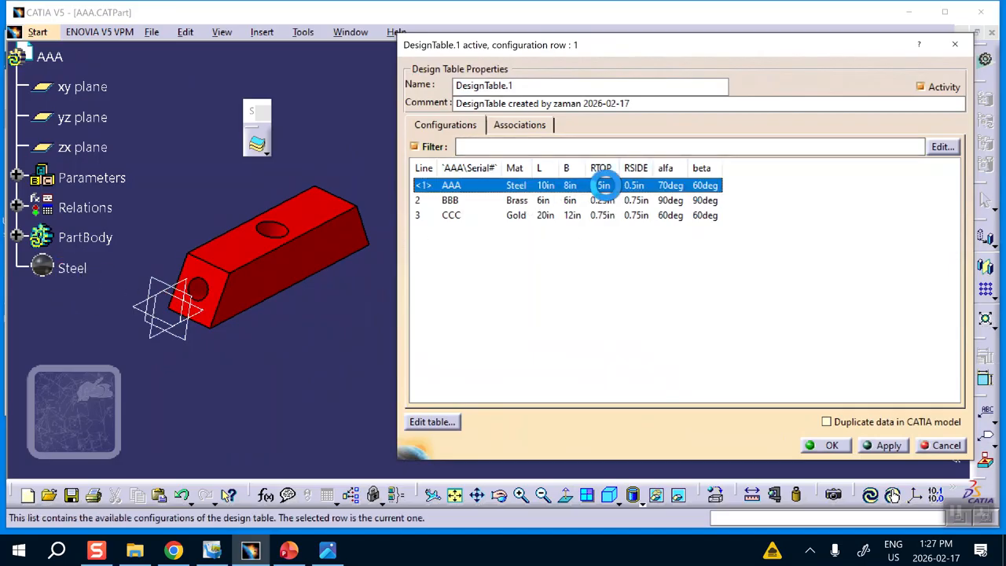
click(890, 448)
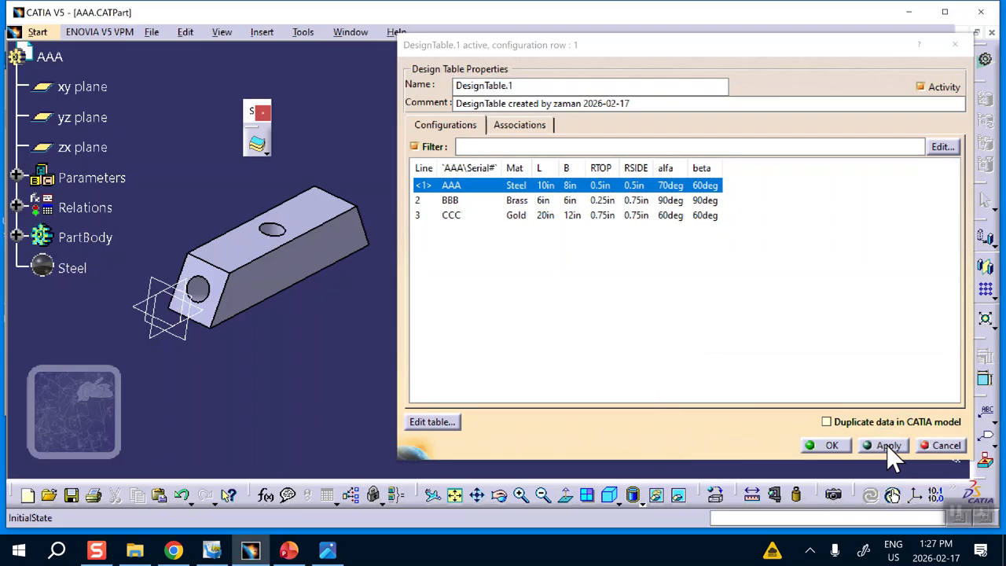
Step: Apply the Brass configuration BBB from the design table to the part
click(452, 202)
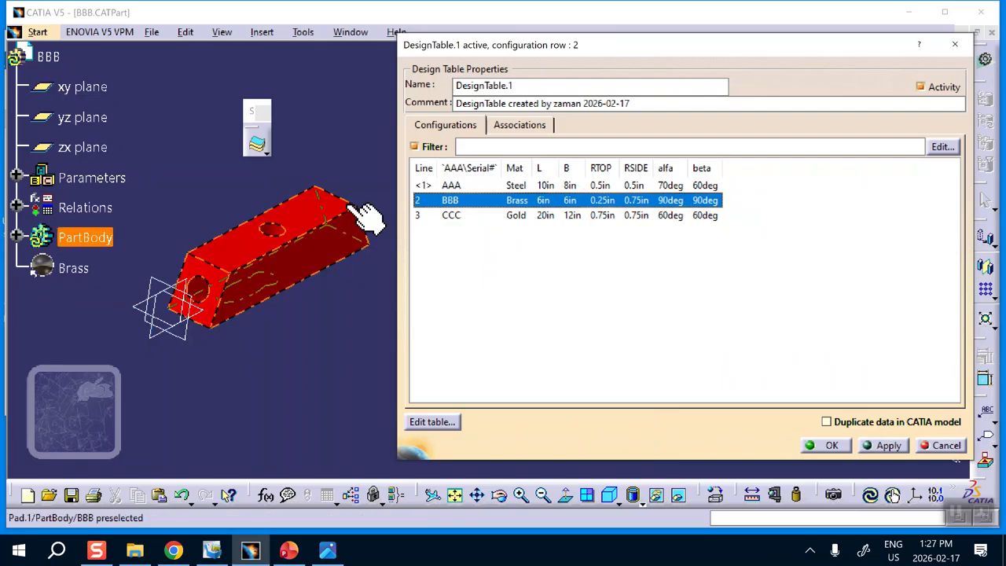
click(888, 445)
middle_drag(331, 381, 346, 236)
middle_drag(146, 275, 298, 348)
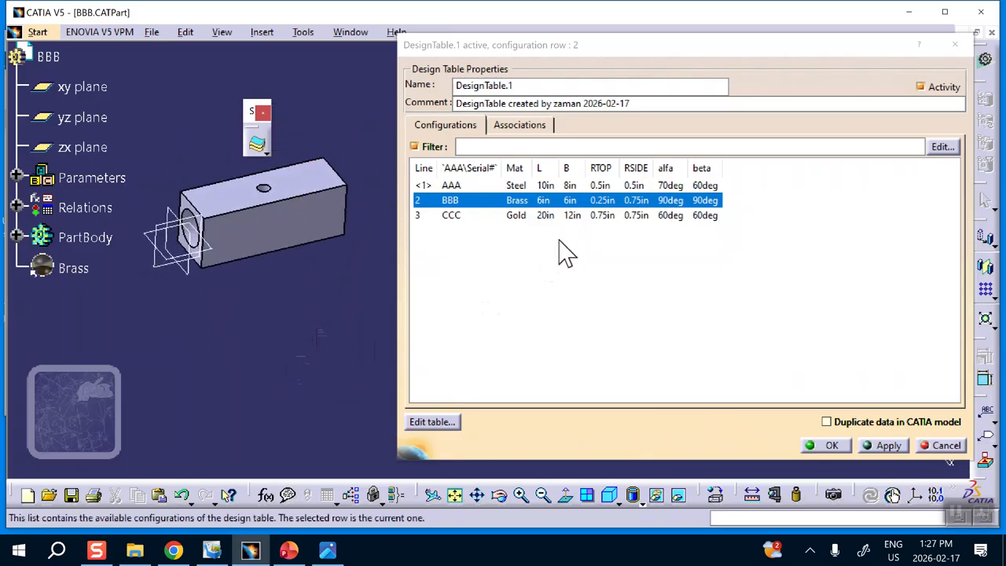
Step: Apply the Gold configuration CCC from the design table to the part
click(551, 216)
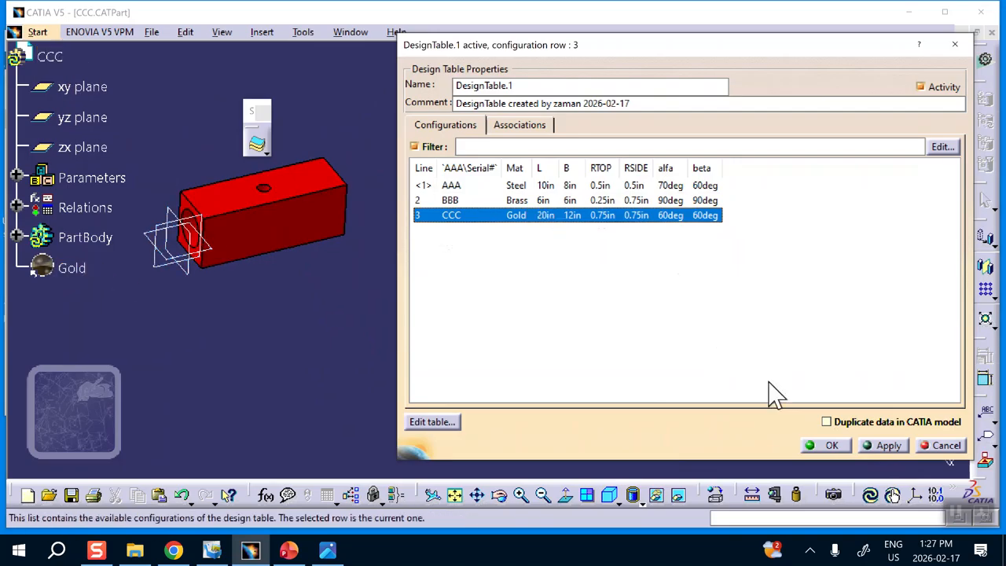
click(886, 445)
middle_drag(296, 274, 256, 335)
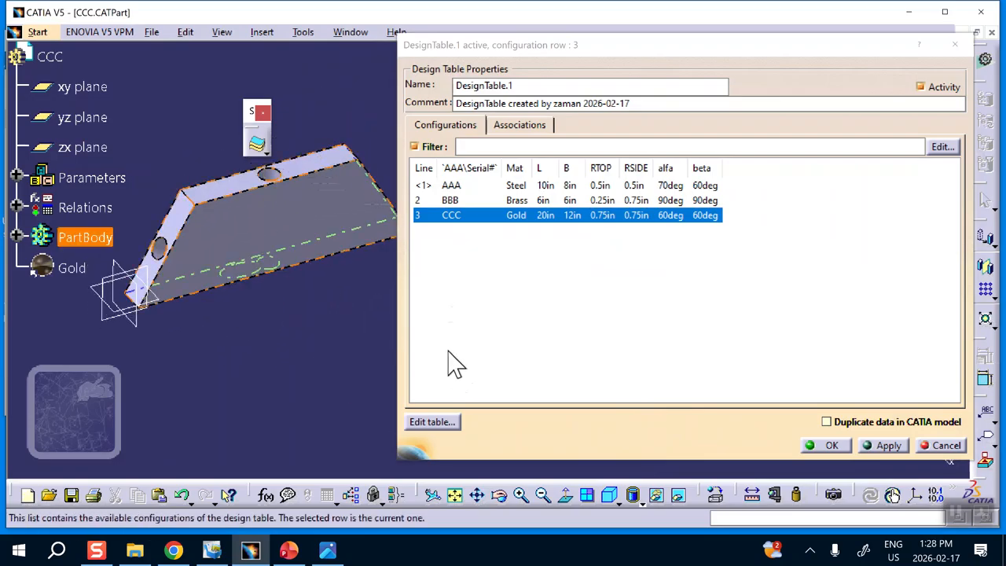